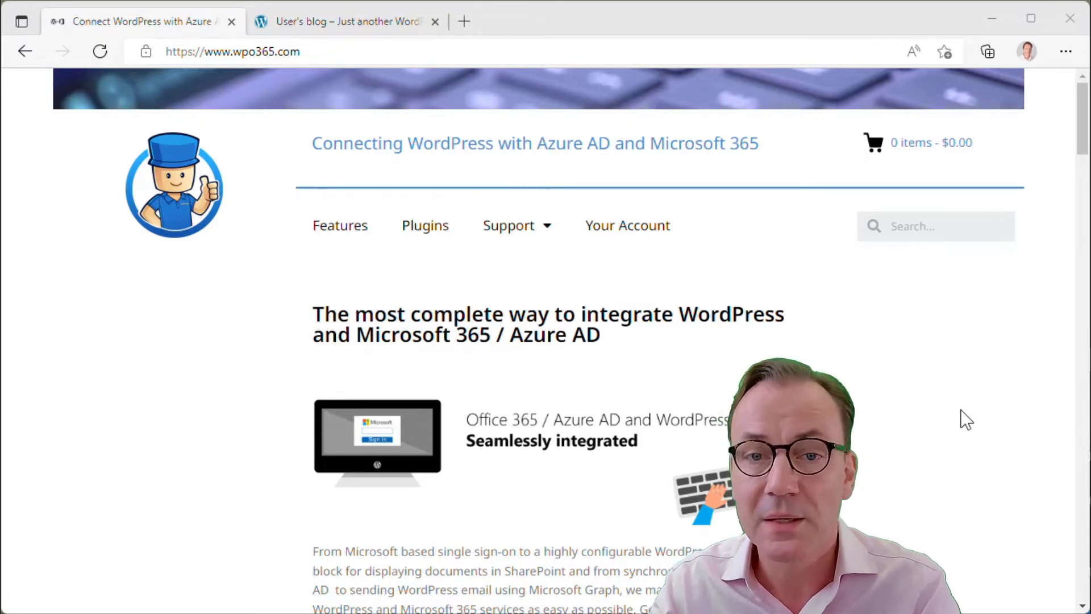
Switch to the second browser tab showing the User's blog test site at test1.wpo365.com
click(357, 26)
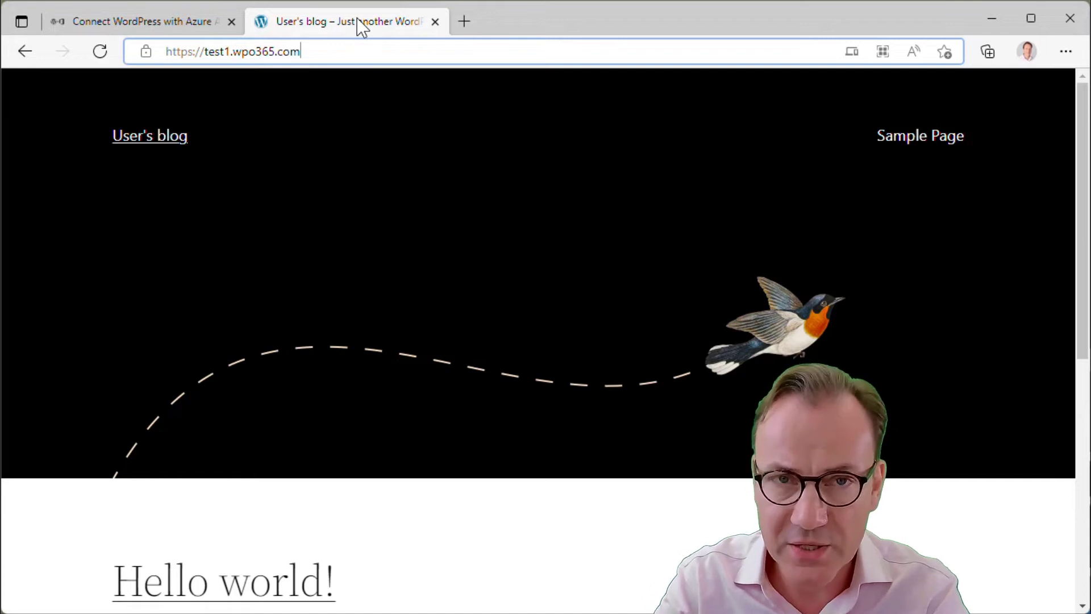
Log in at /wp-login.php with the administrator username and pasted password
text(/wp)
key(Return)
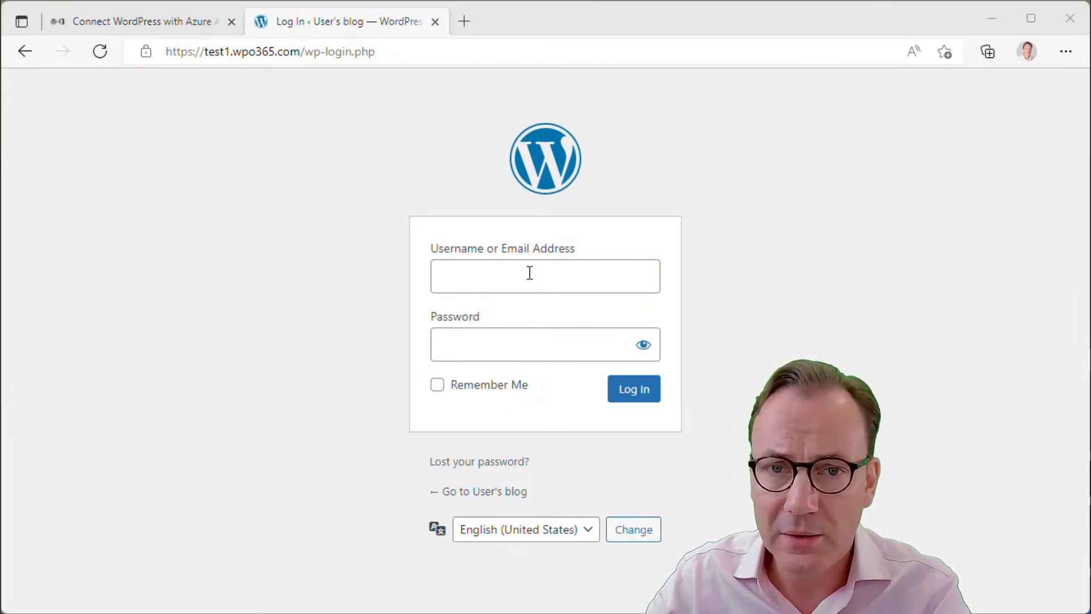
click(529, 273)
text(user)
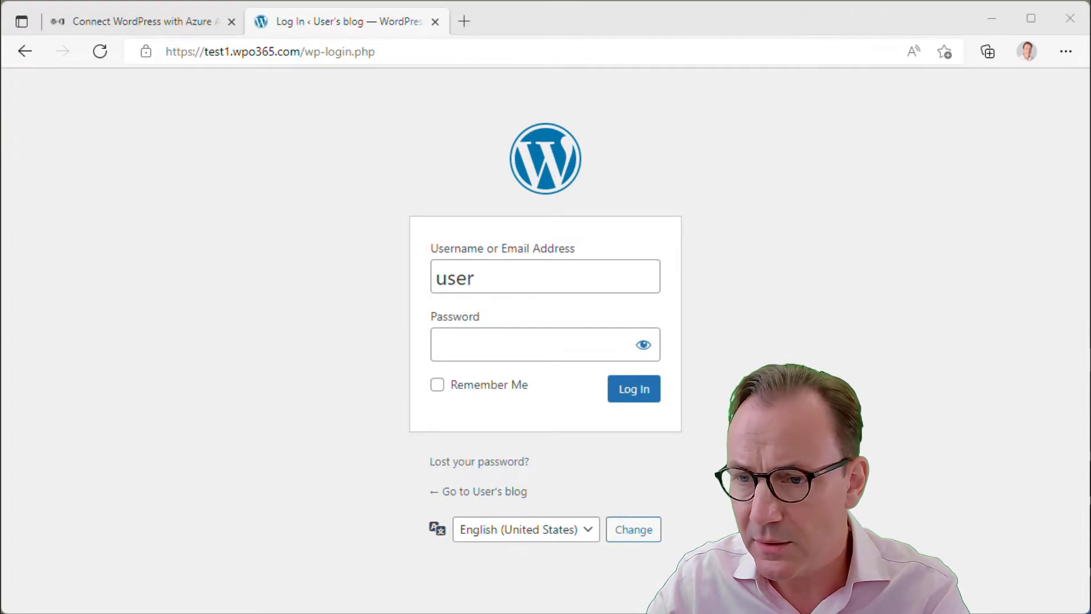
click(536, 355)
key(ctrl+v)
click(647, 397)
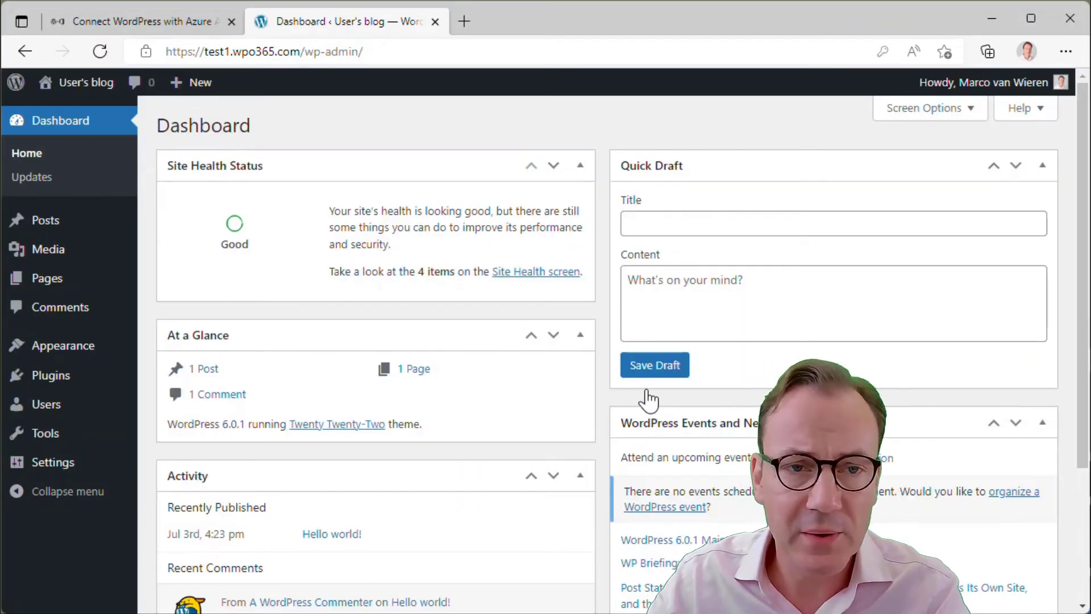
Start a new user and fill in the demo user's email, first name and last name
click(45, 406)
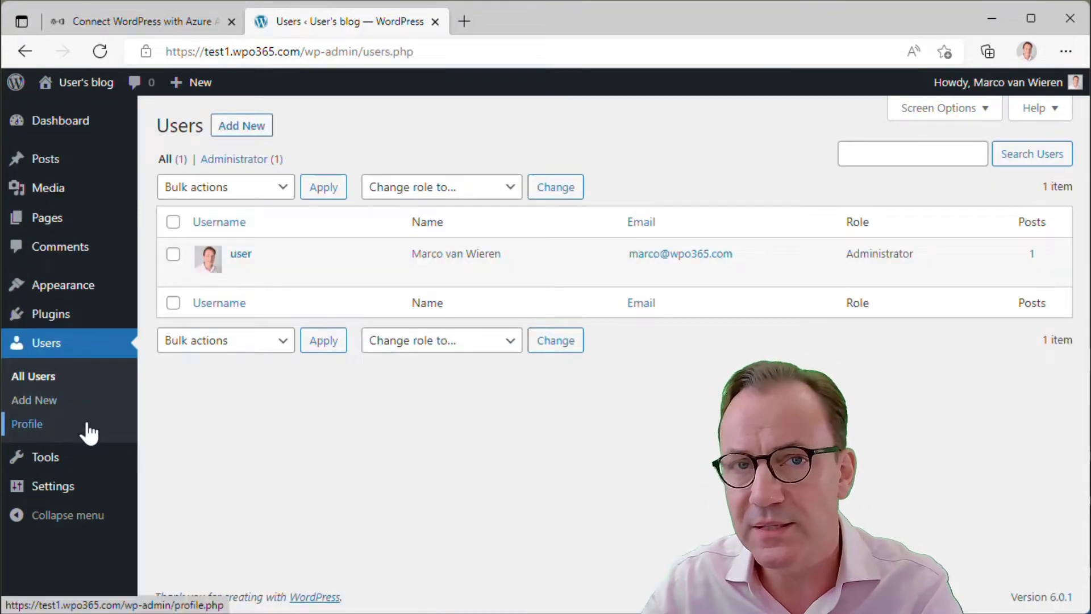
click(256, 133)
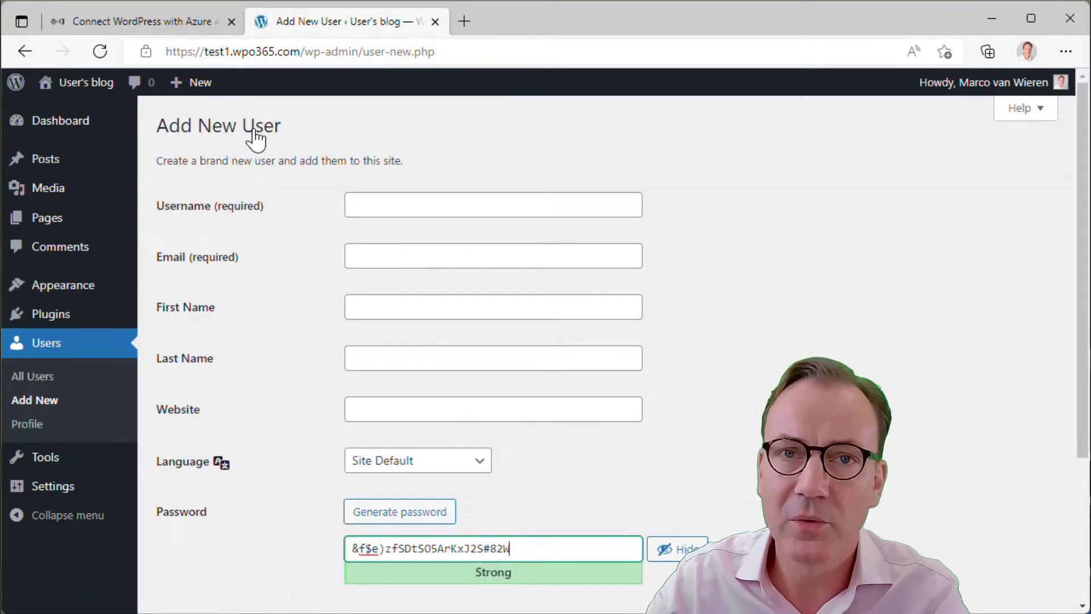
click(383, 194)
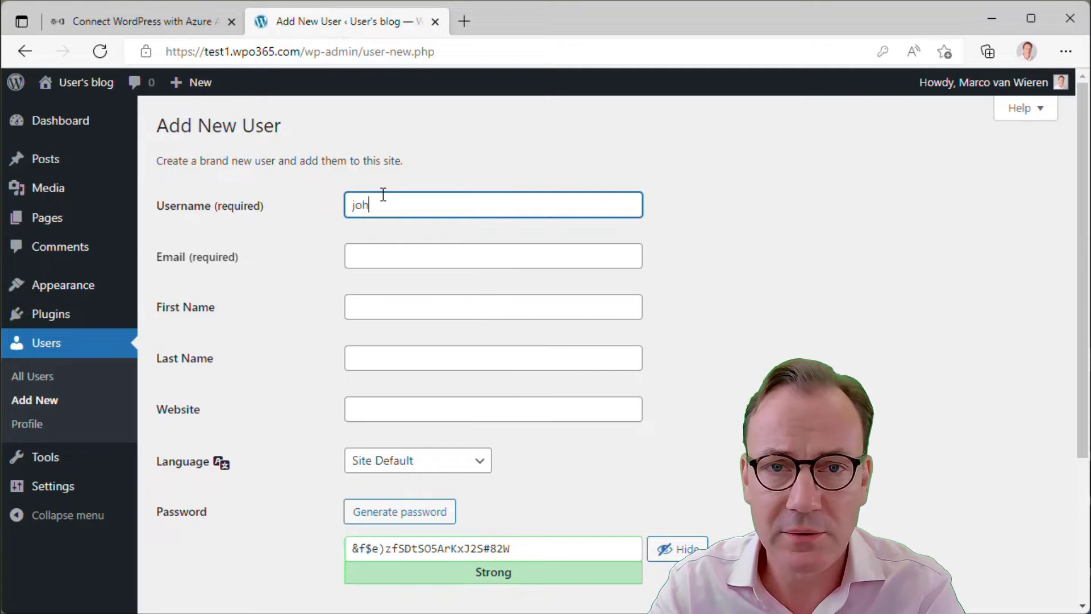
click(395, 257)
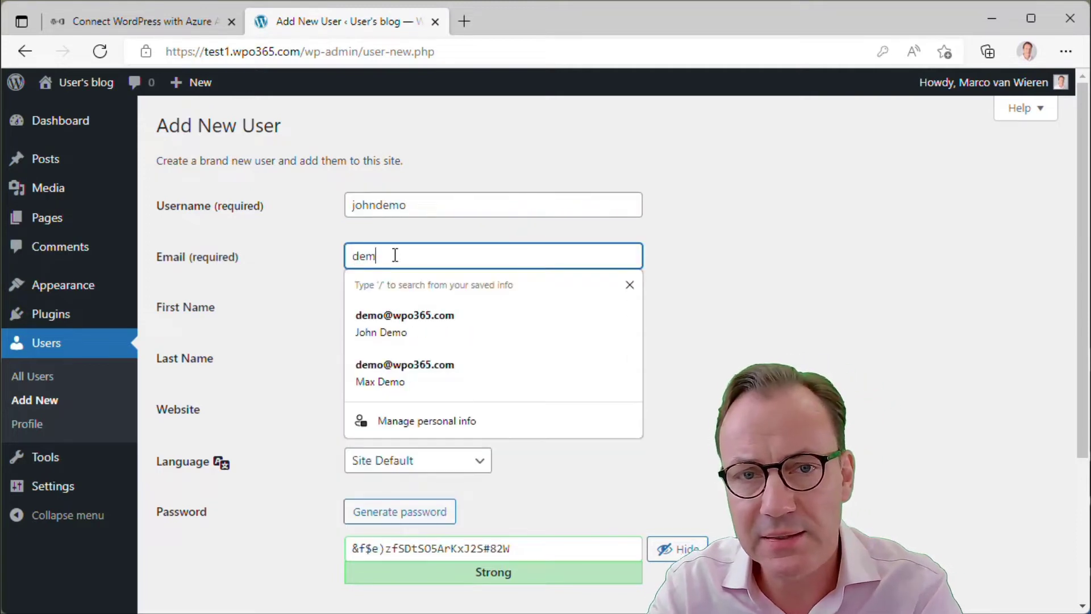
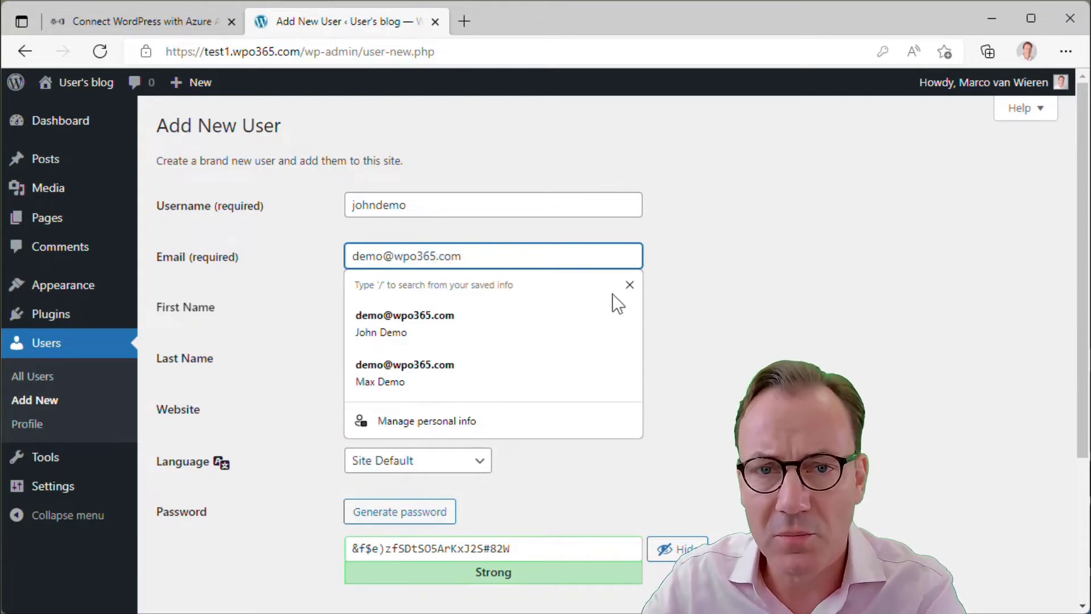
click(724, 312)
click(494, 309)
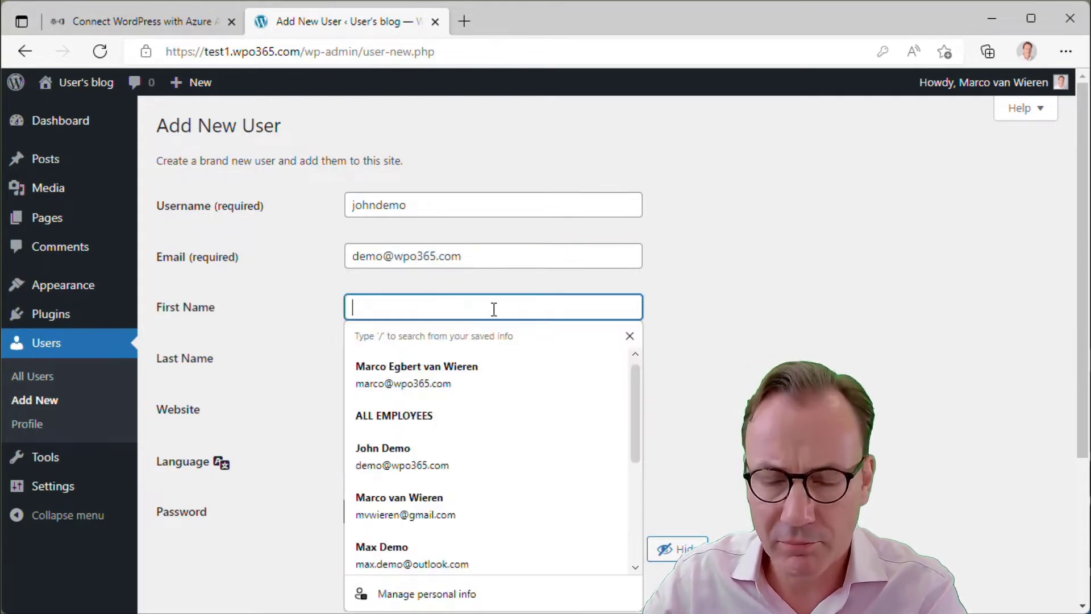
text(John)
click(871, 289)
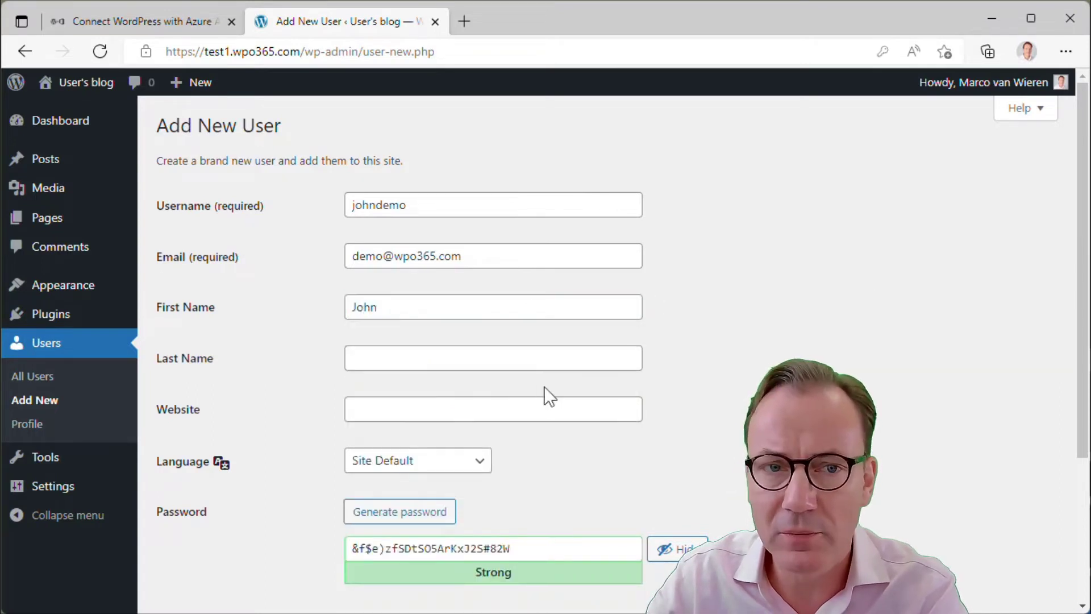
click(519, 364)
text(Demo)
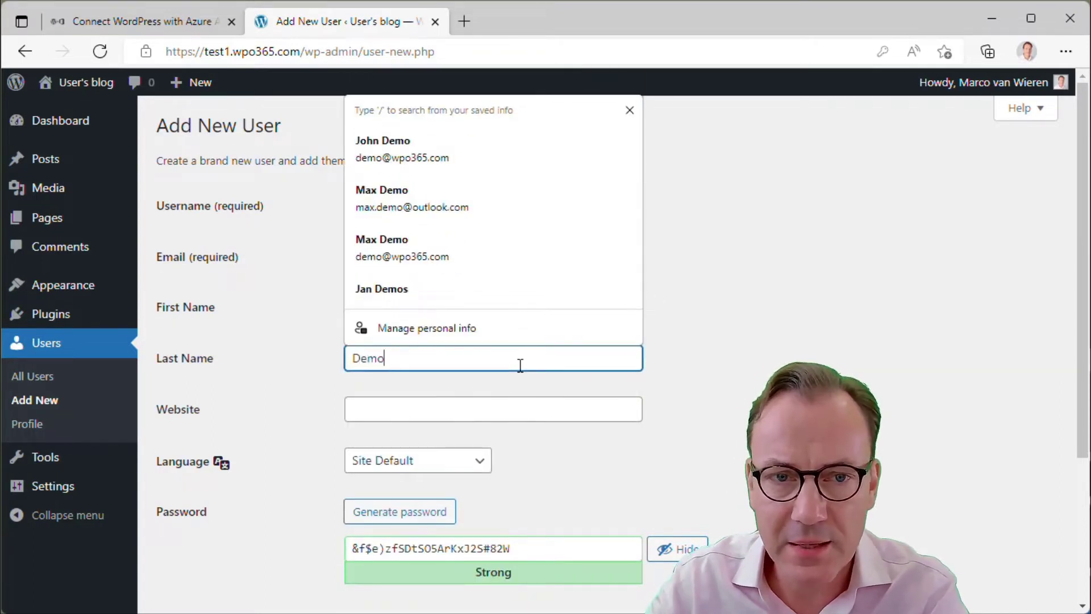
click(748, 398)
Disable the user notification email, assign the Author role, and create the user
scroll(748, 398, down, 1)
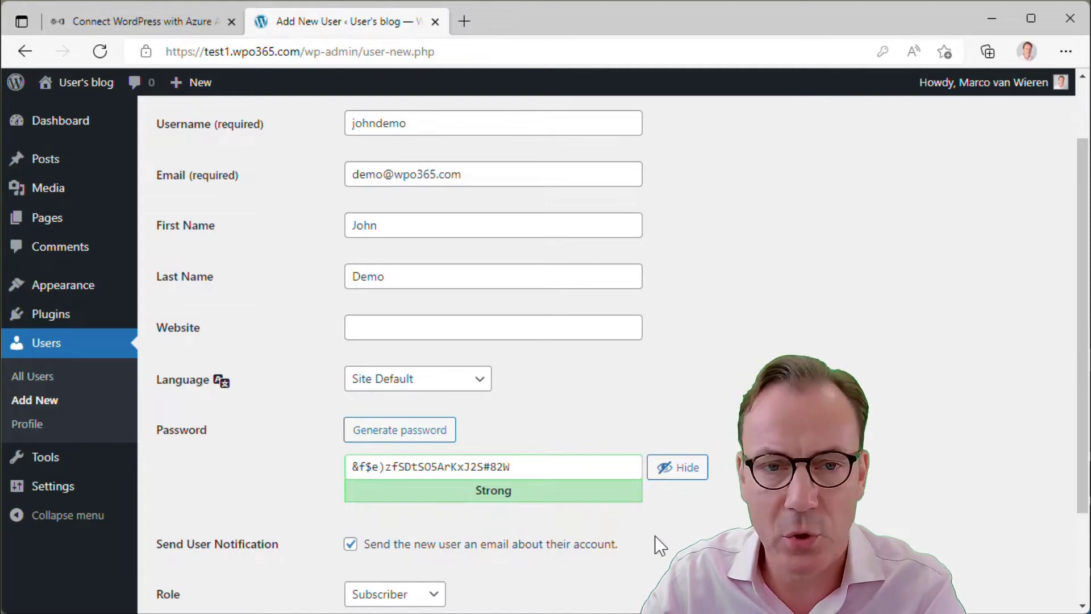
click(351, 544)
scroll(513, 577, down, 2)
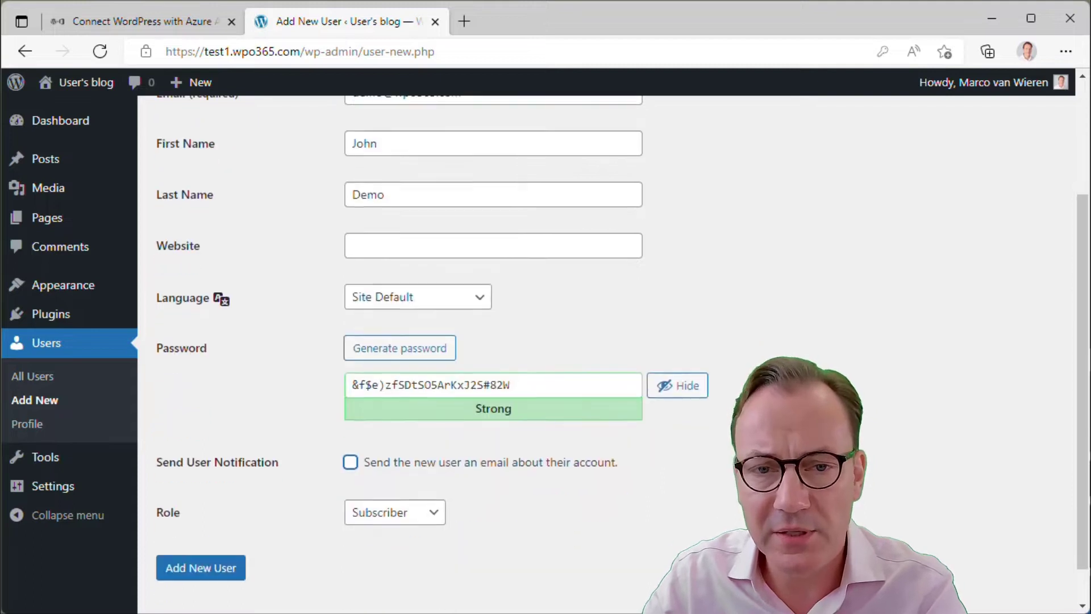
click(420, 513)
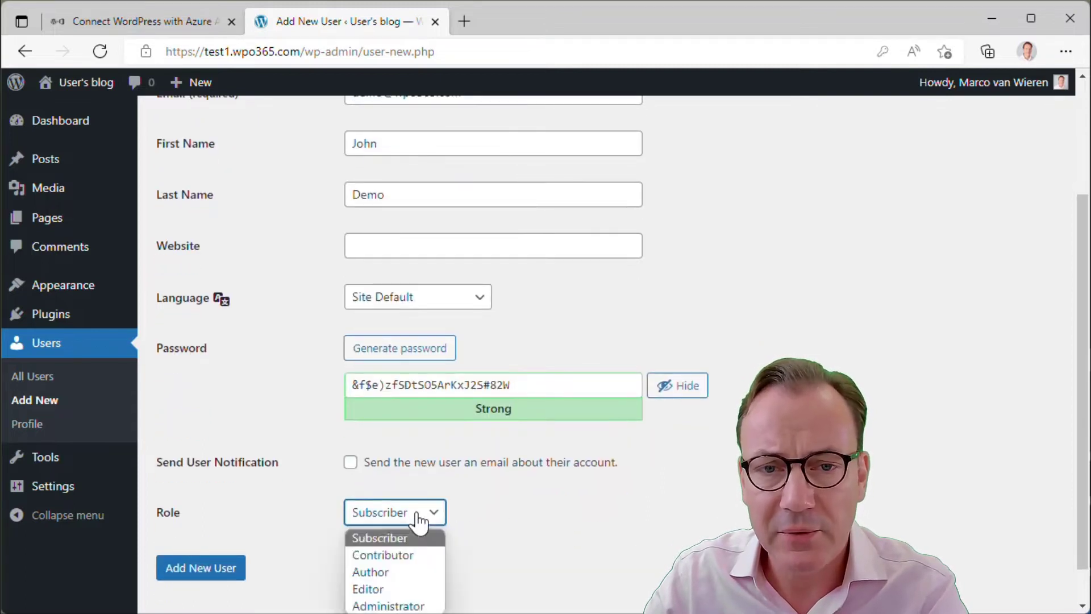
click(392, 570)
click(200, 568)
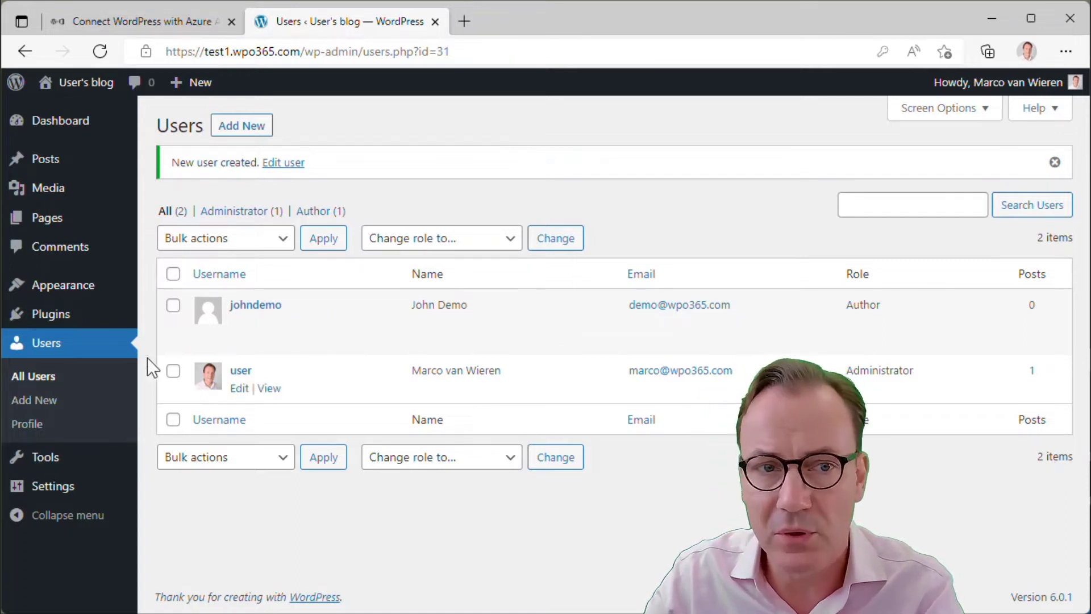
Search plugins for 'wpo365', then install and activate the WPO365 LOGIN plugin
mouse_move(58, 317)
click(177, 341)
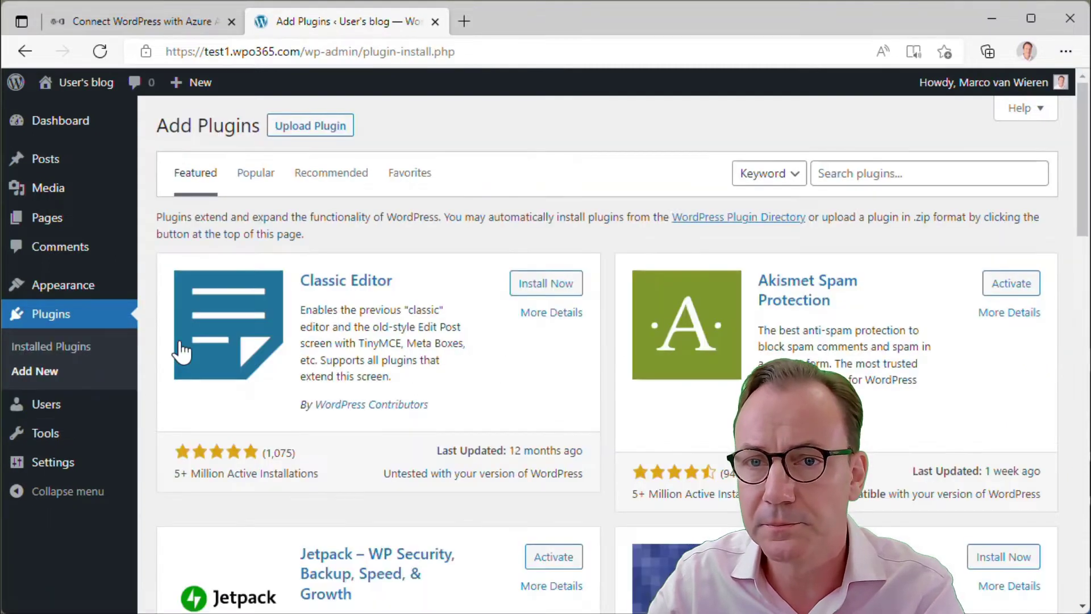
click(882, 175)
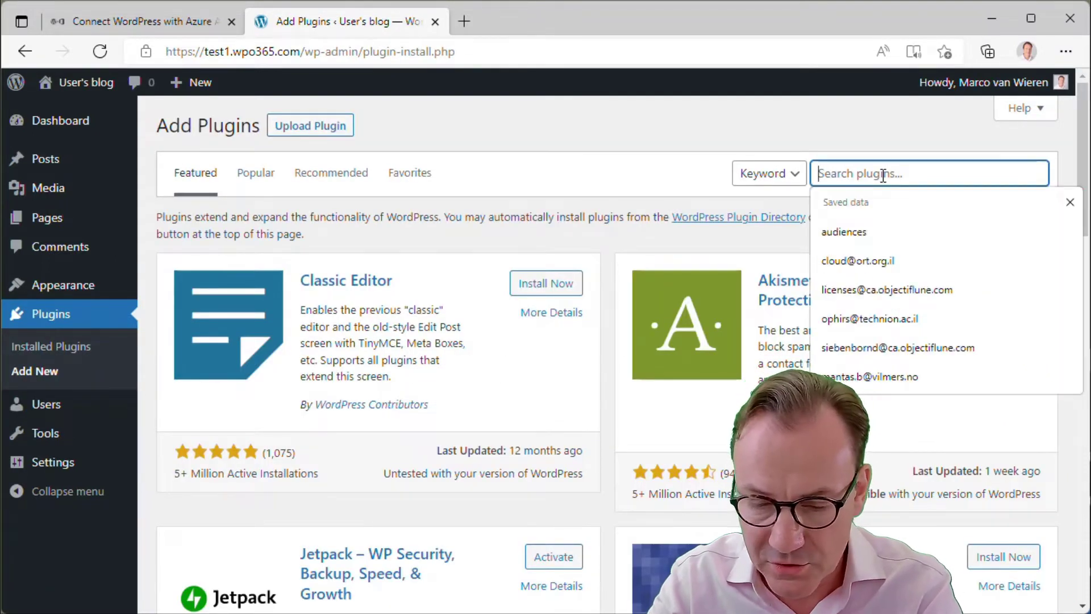
text(wpo365)
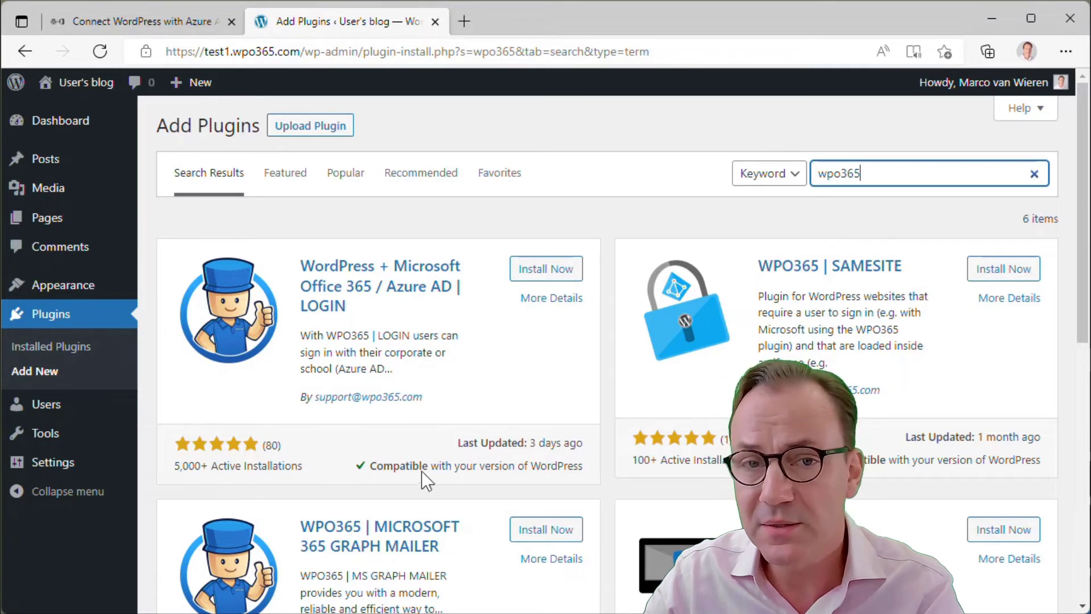
click(552, 273)
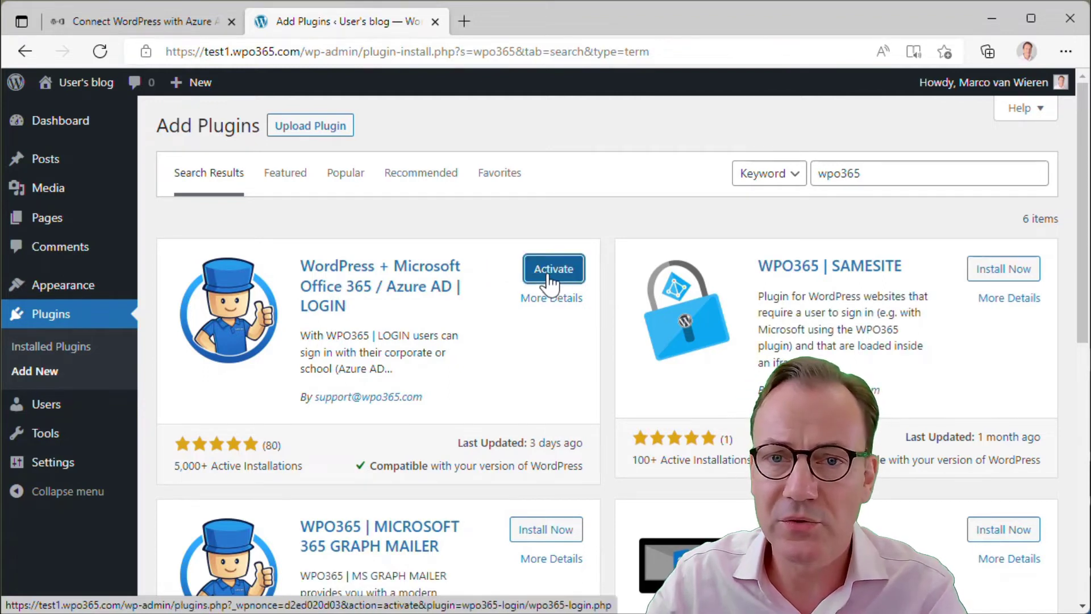
click(549, 279)
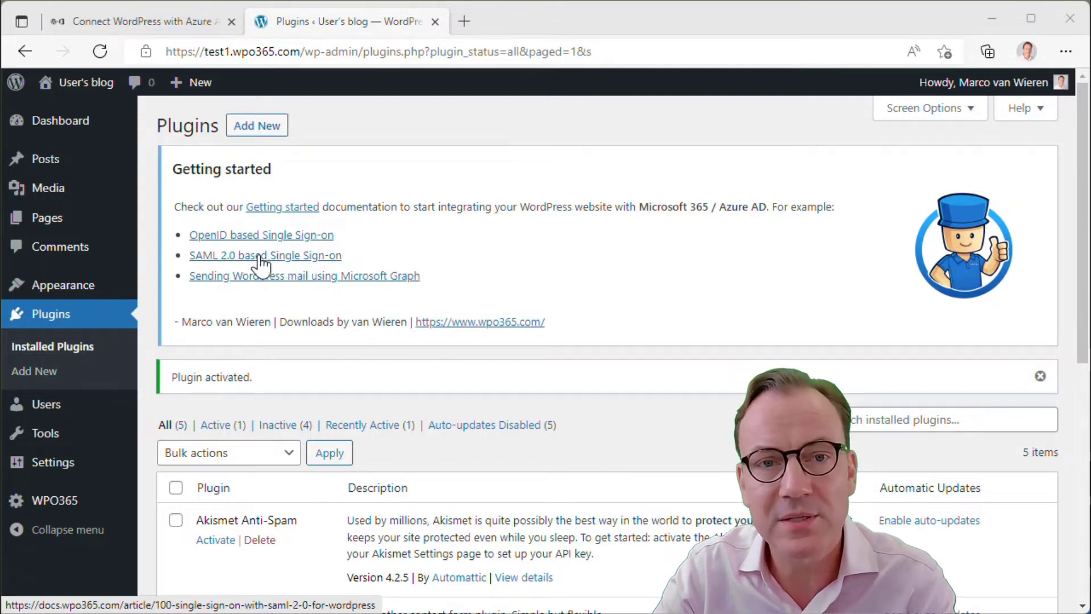
Preview and close the SAML 2.0 guide, then open the OpenID based single sign-on guide
click(232, 265)
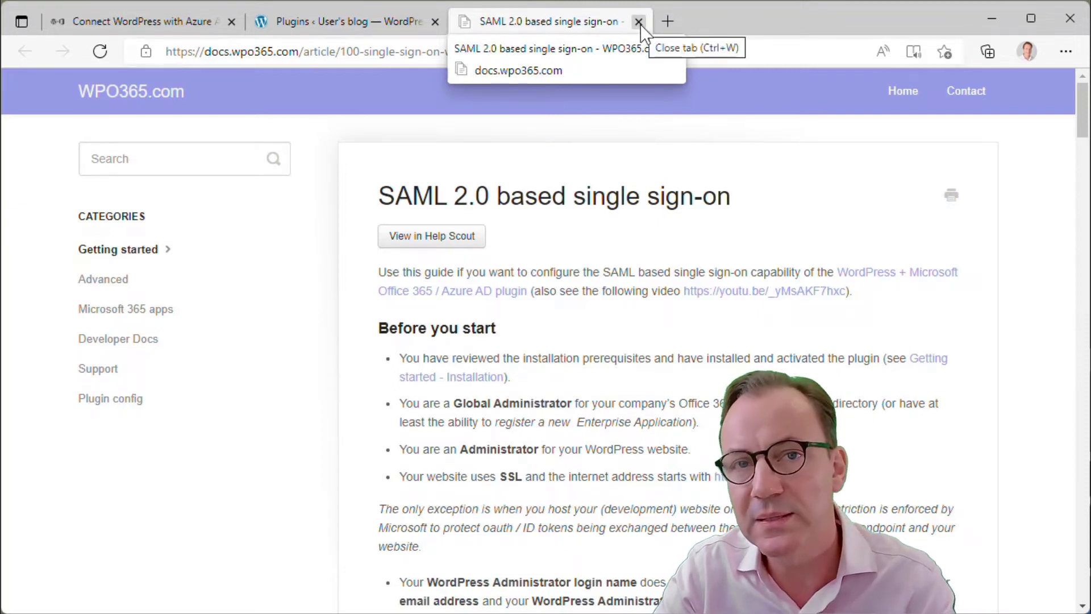
click(639, 22)
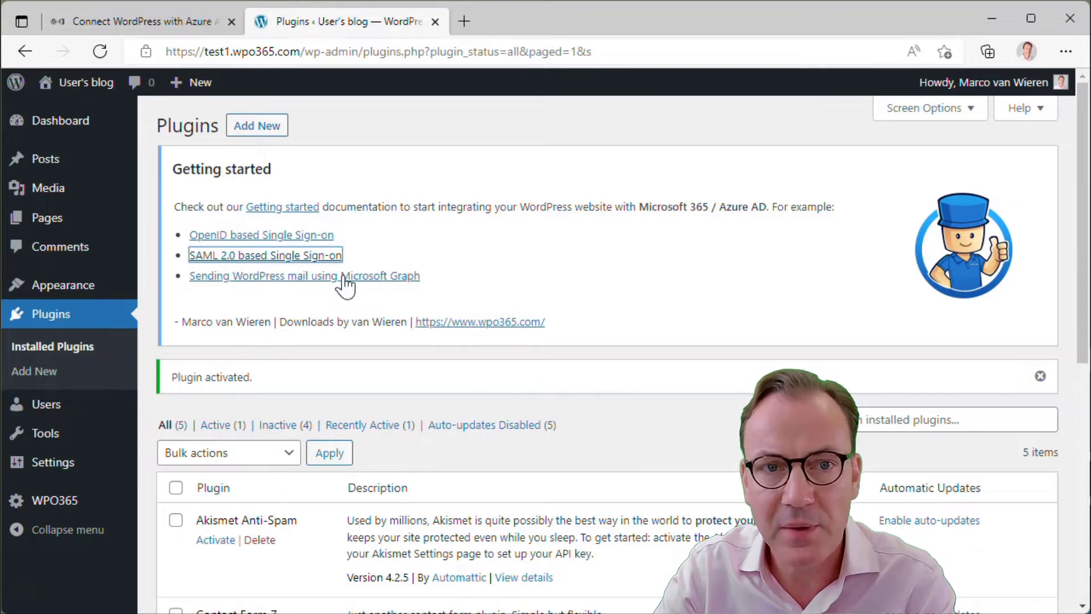
click(252, 242)
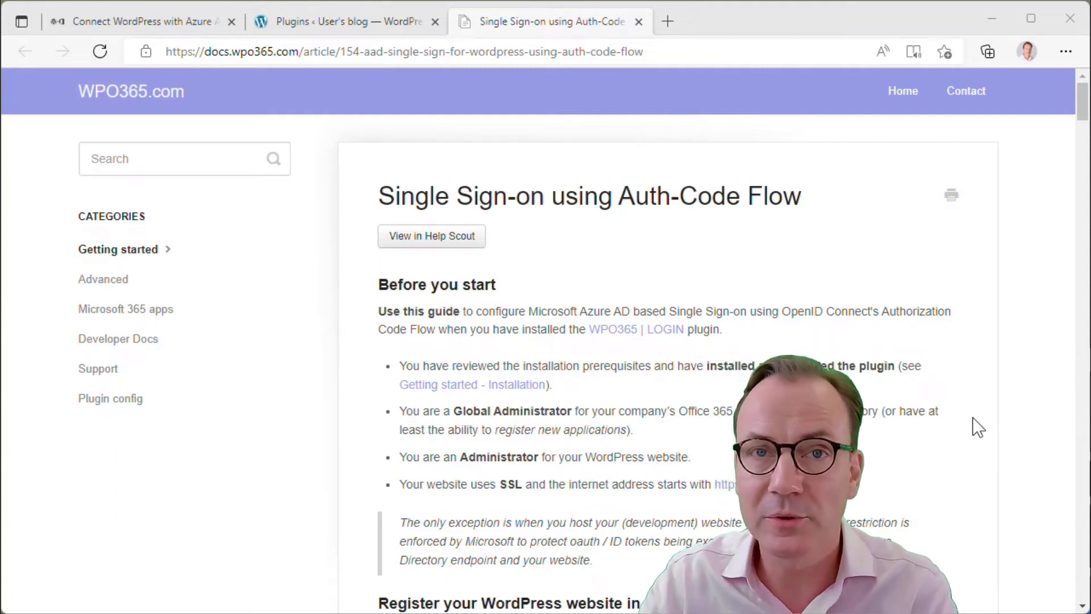
Scroll the Auth-Code Flow guide down to its ID Token configuration section
scroll(892, 428, down, 5)
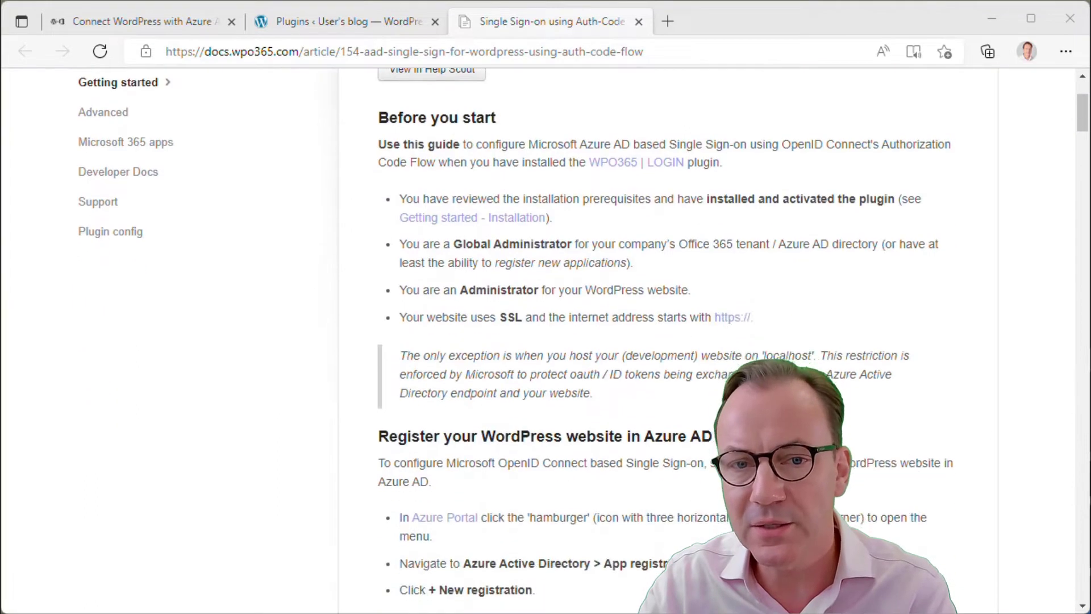
scroll(733, 415, down, 3)
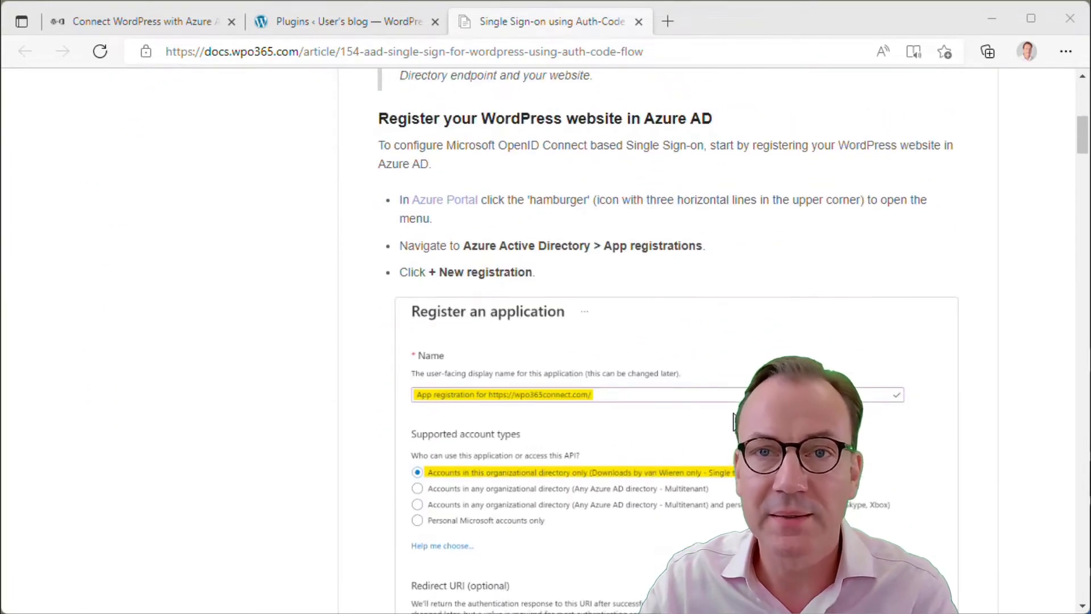
scroll(677, 341, down, 7)
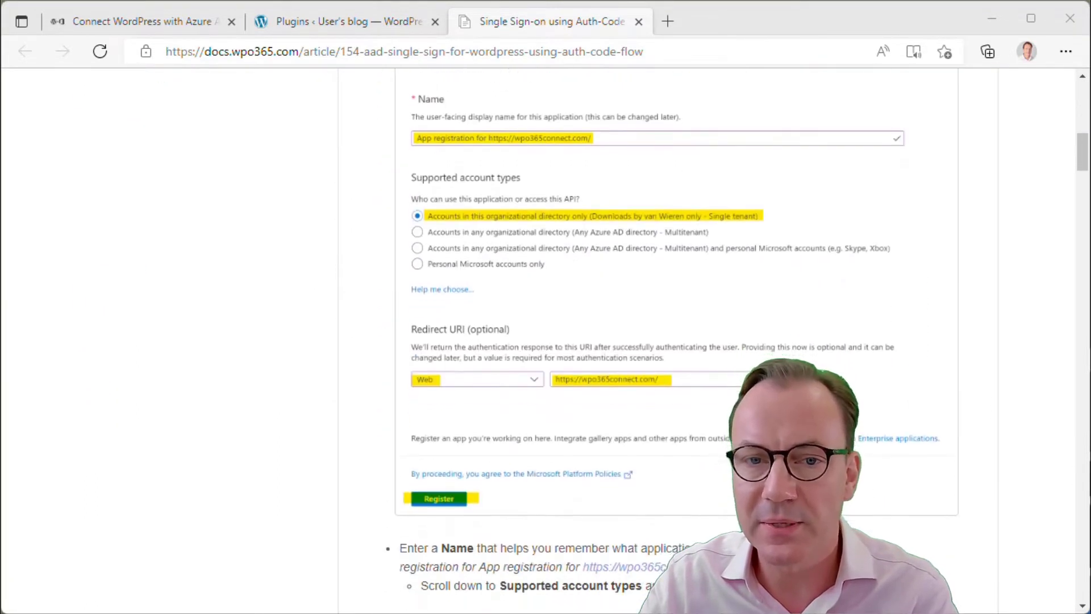
scroll(677, 341, down, 10)
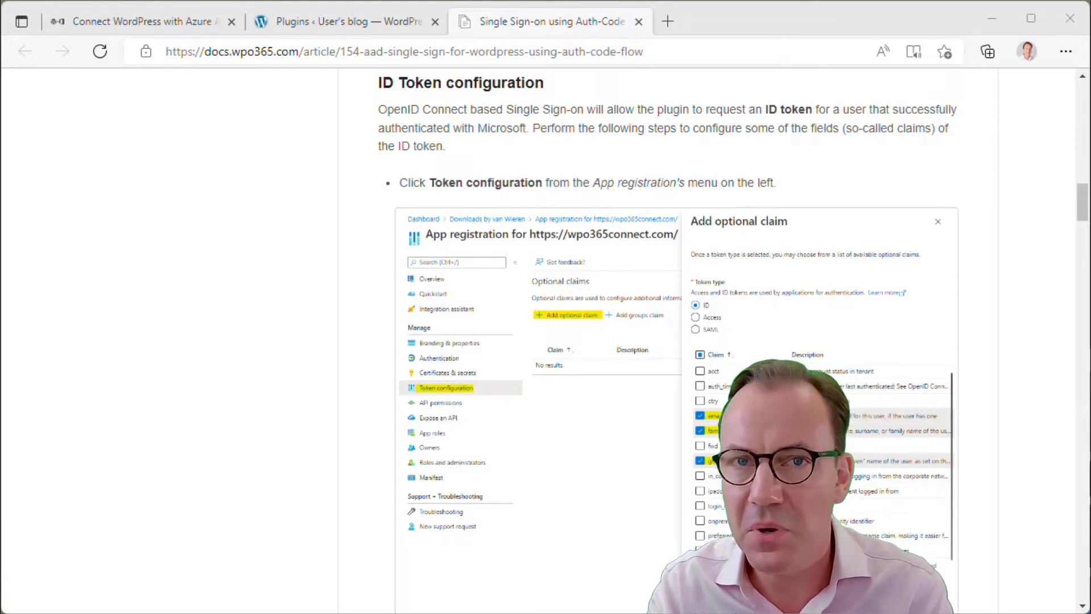
Scroll past the claims screenshot to the API Permissions section
scroll(734, 422, down, 15)
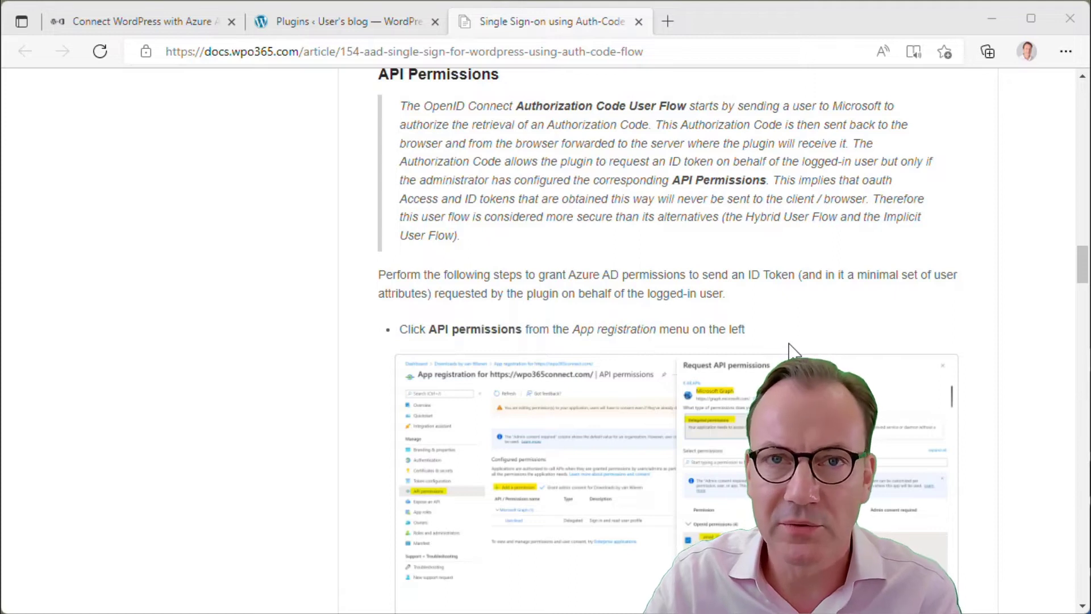
Scroll past the admin consent screenshot to the Certificates & Secrets section
scroll(794, 351, down, 10)
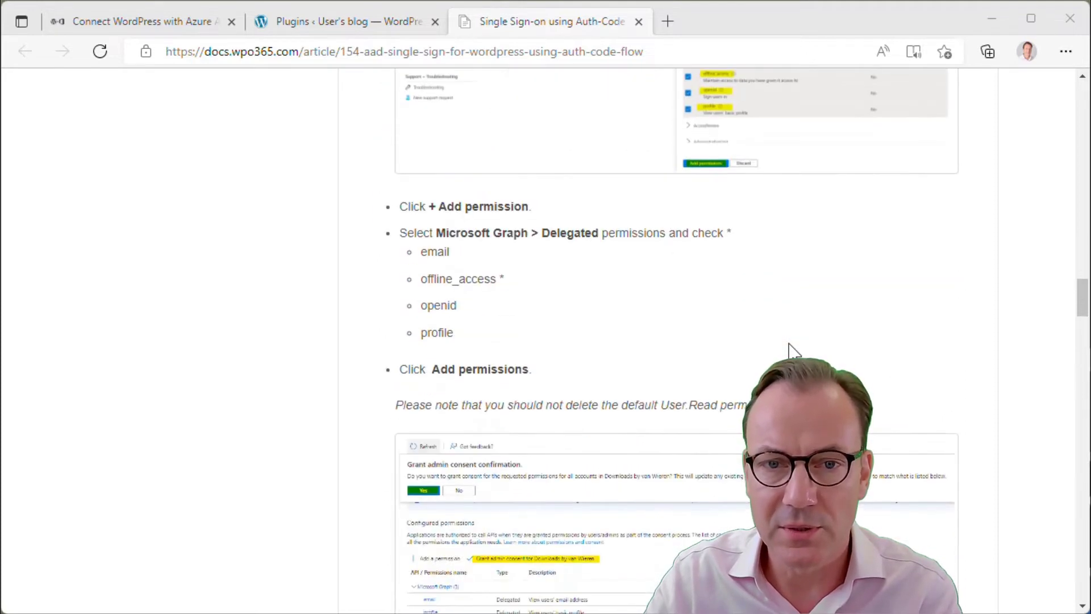
scroll(794, 352, down, 8)
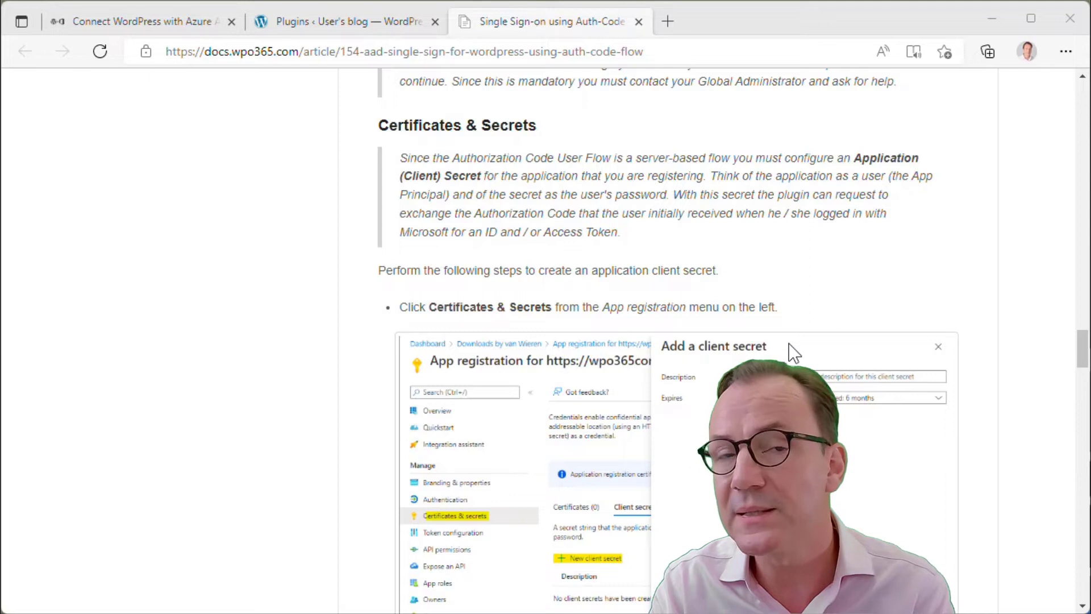
Scroll to the 'Configure the plugin' section and place the cursor in the address bar
scroll(793, 355, down, 10)
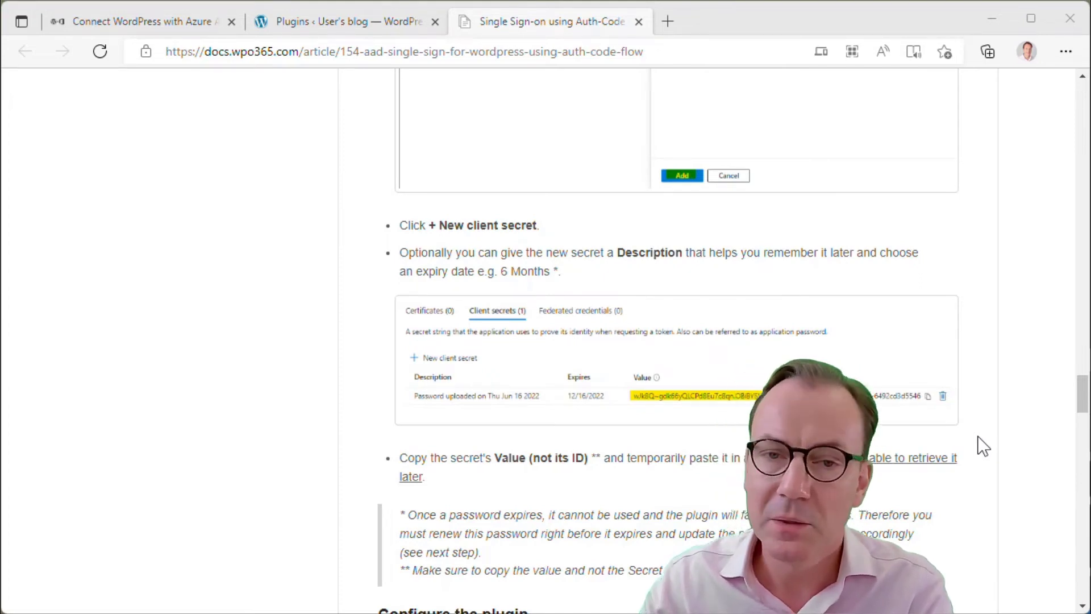
scroll(964, 432, down, 7)
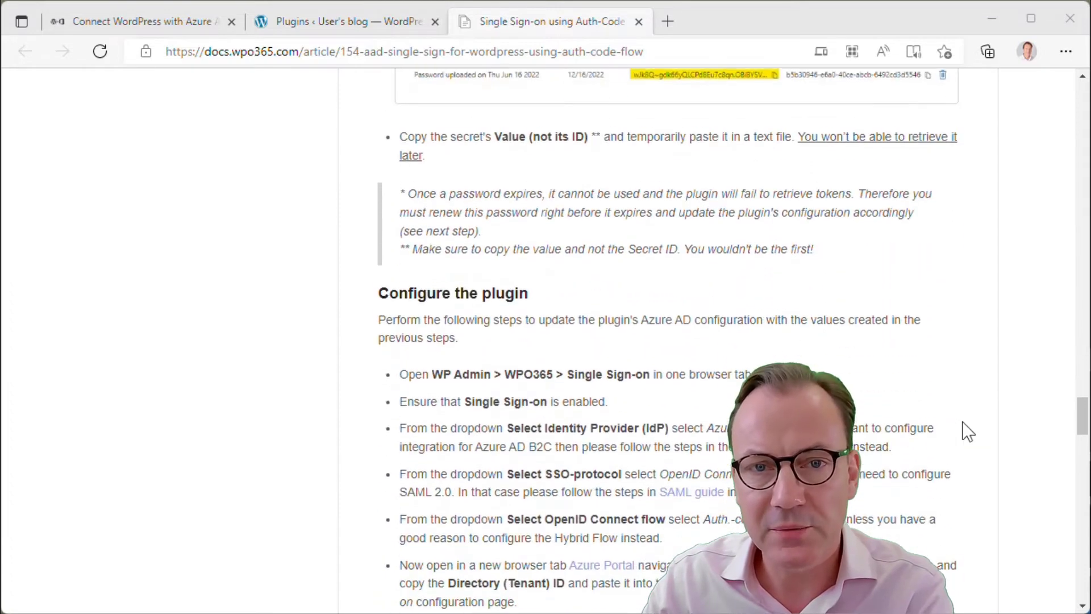
scroll(963, 423, down, 1)
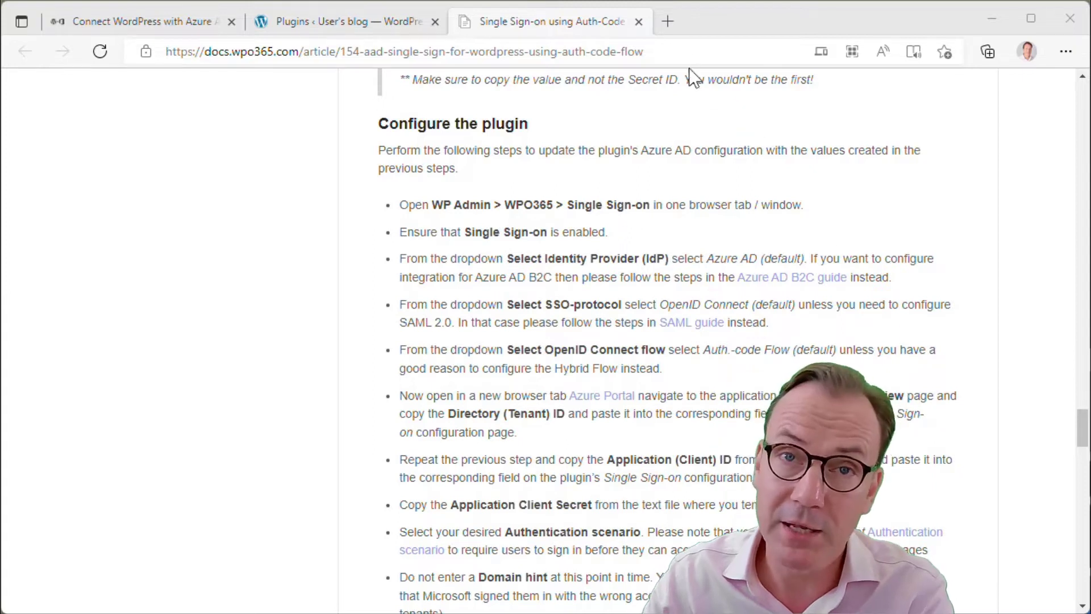
click(688, 53)
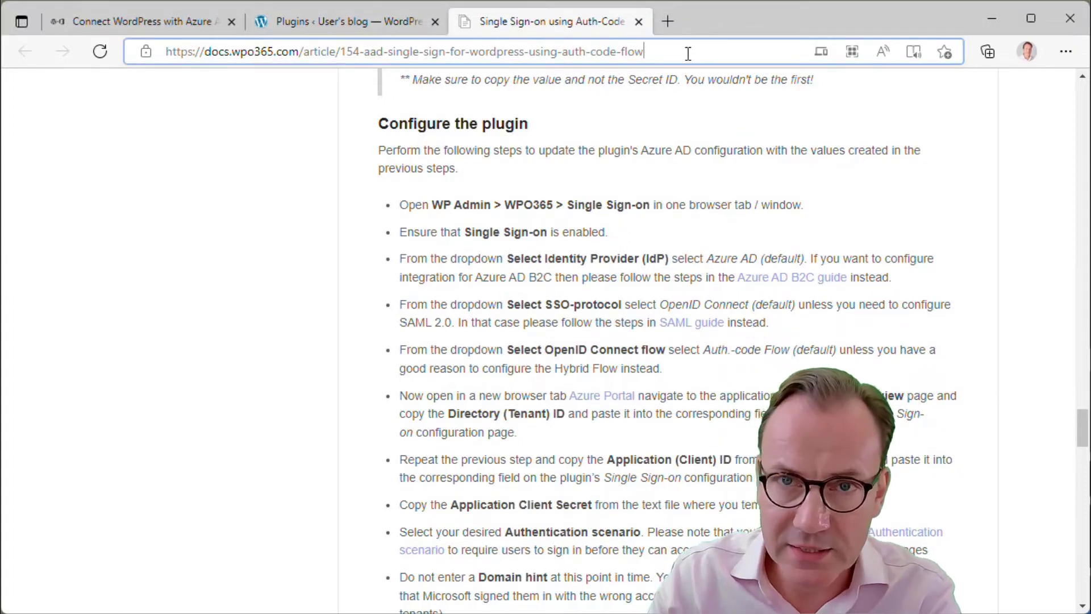
Go to portal.azure.com and open Azure Active Directory's App registrations list
triple_click(688, 53)
text(portal.azure.com)
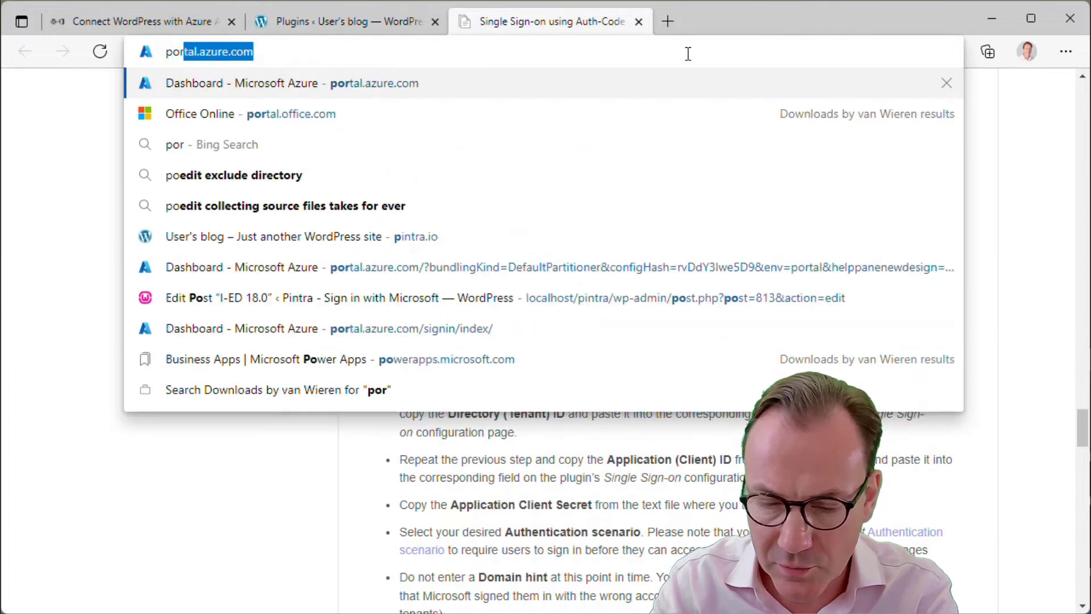
key(Return)
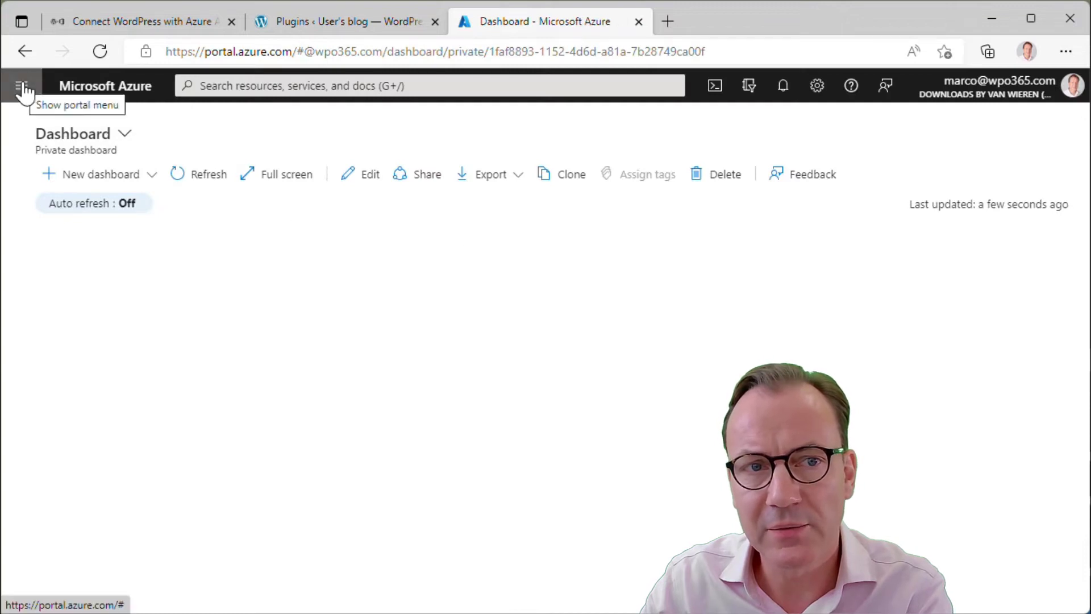
click(23, 88)
click(55, 257)
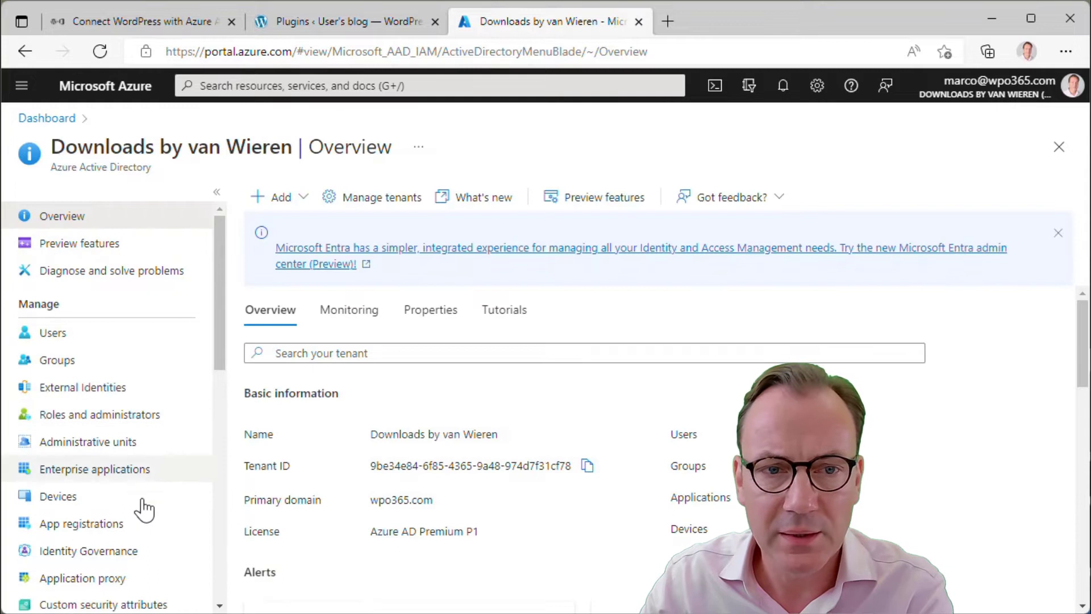
click(91, 526)
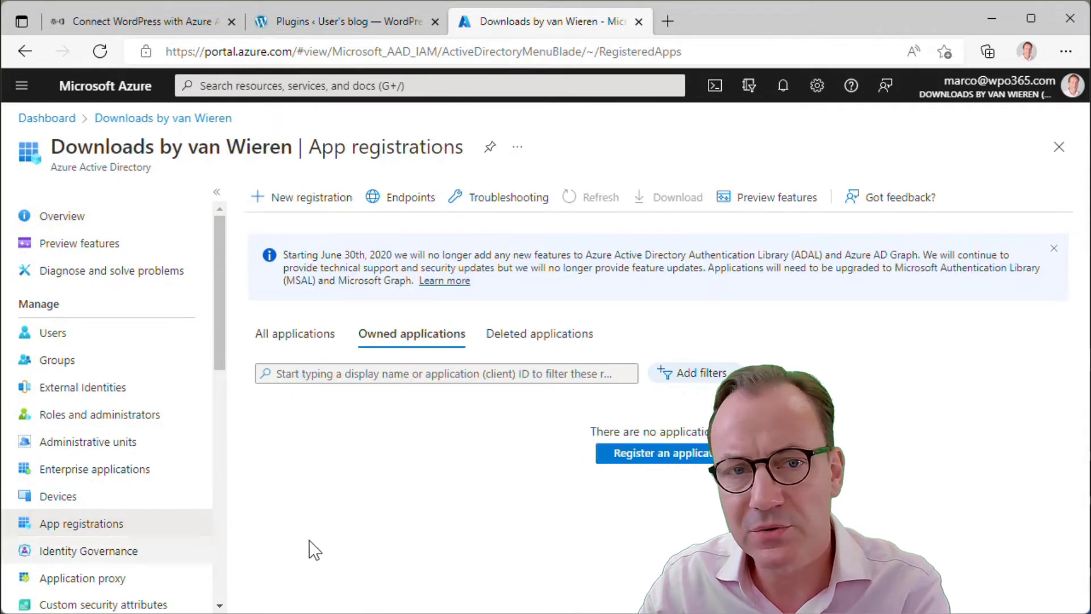
Begin registering an Azure app named 'WORDPRESS | VIDEO' with a Web redirect platform, then return to WordPress
click(290, 197)
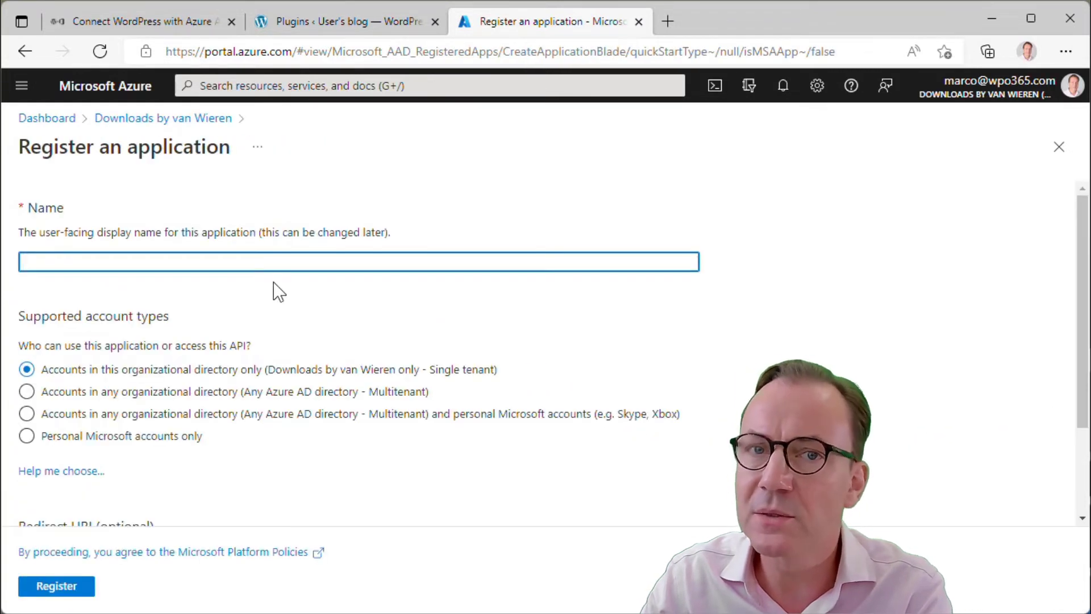
click(268, 261)
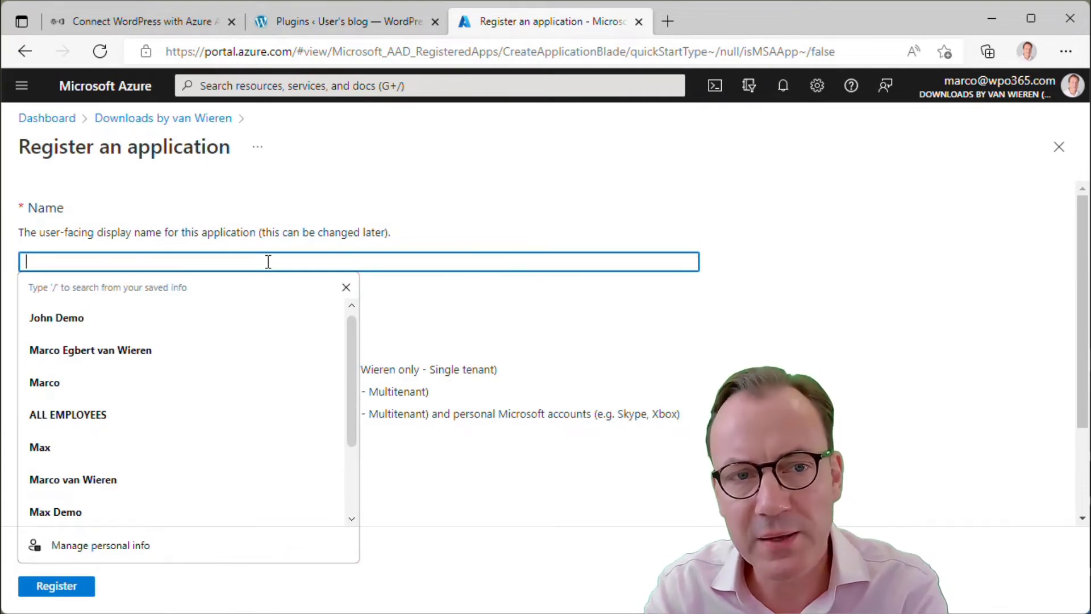
text(WORDPRES)
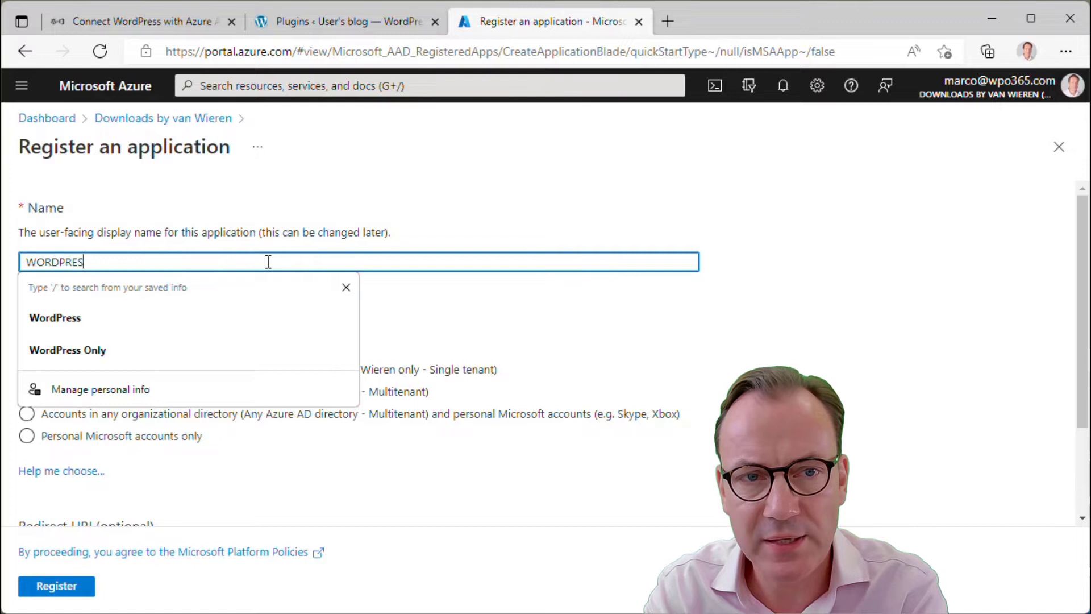
text(S | VIDEO)
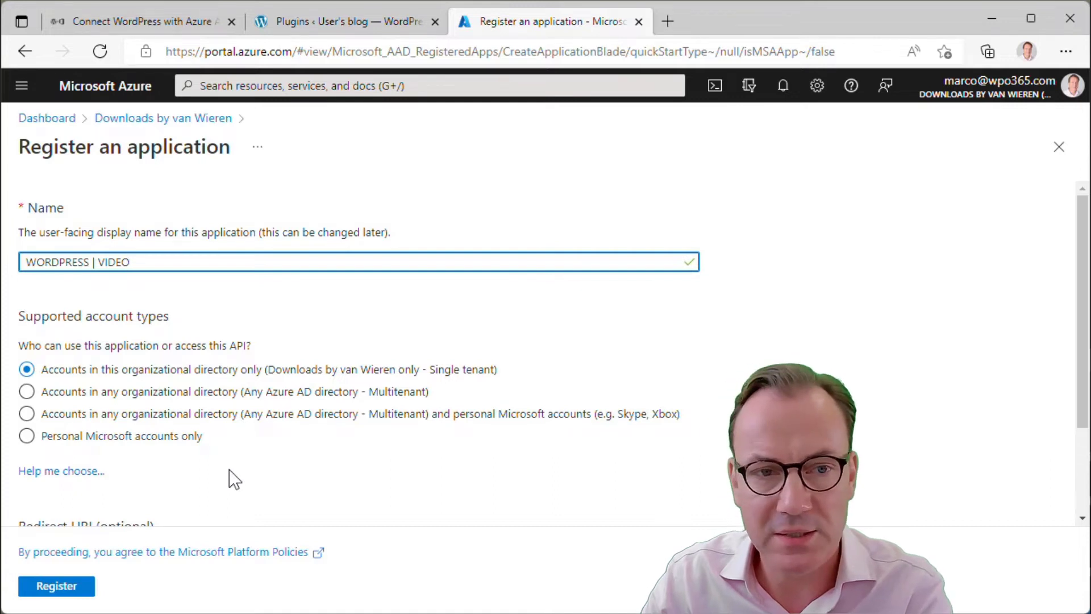
scroll(233, 479, down, 2)
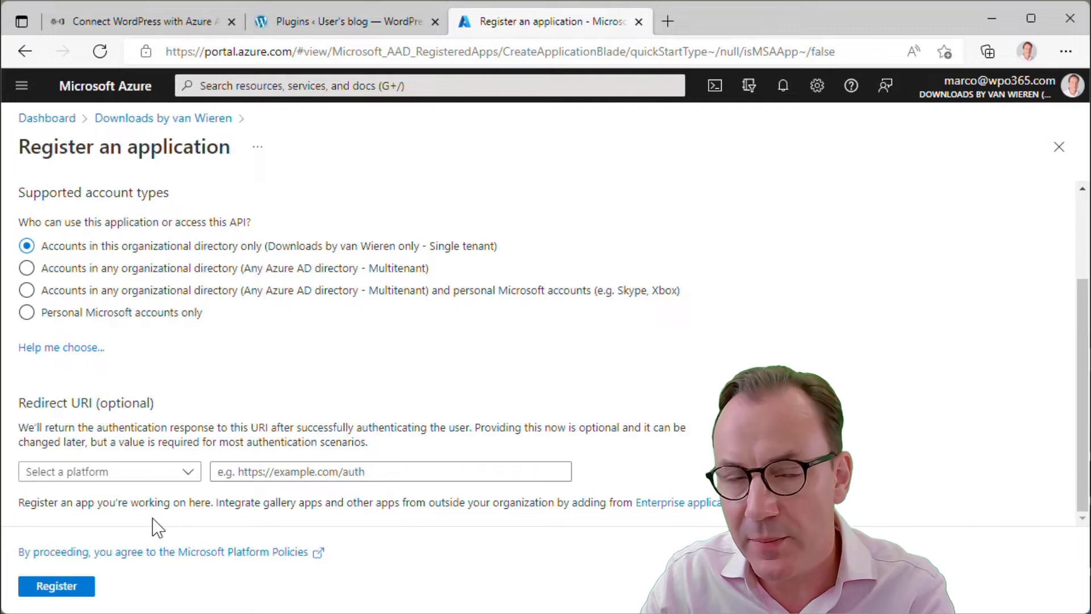
click(189, 473)
click(91, 524)
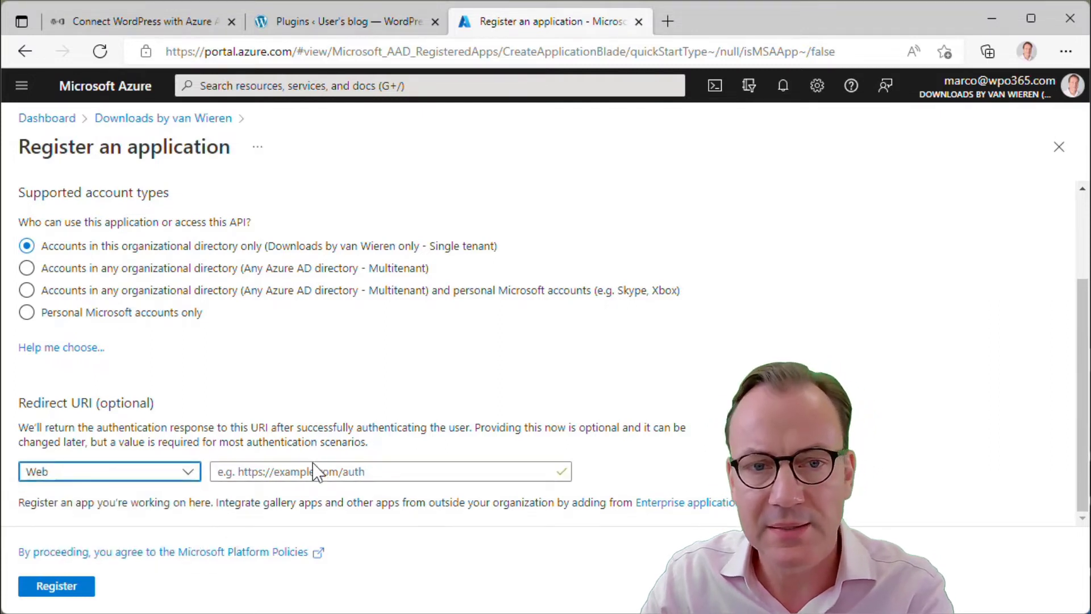
click(309, 470)
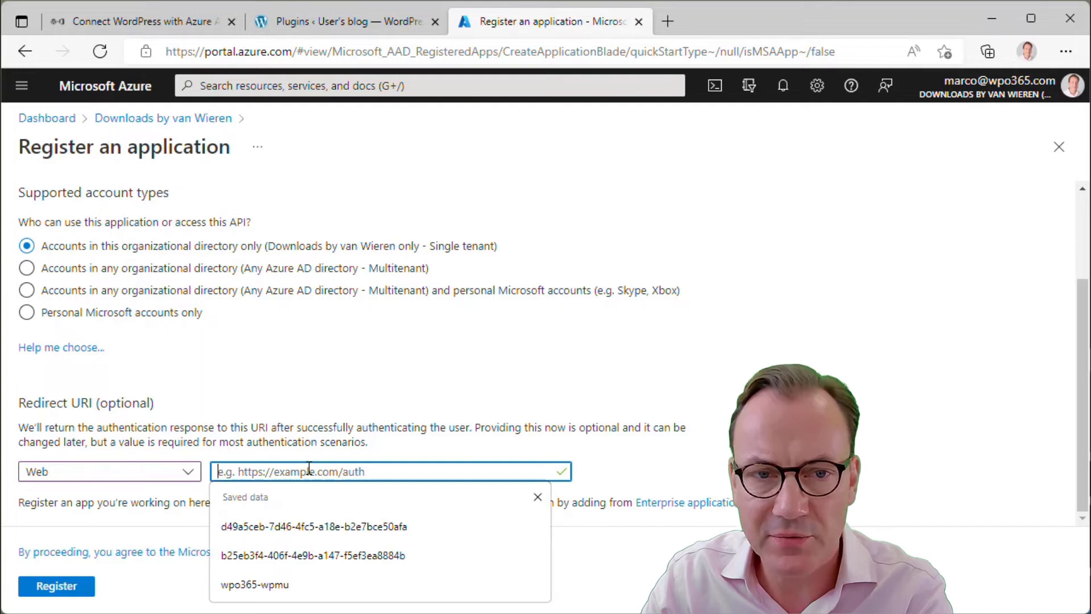
click(325, 443)
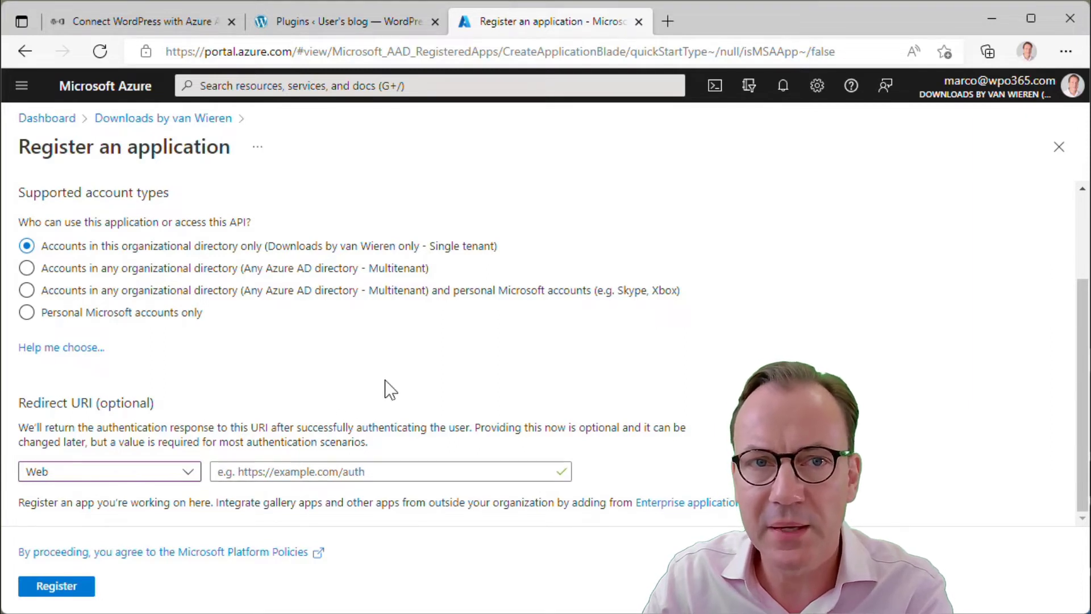
click(333, 22)
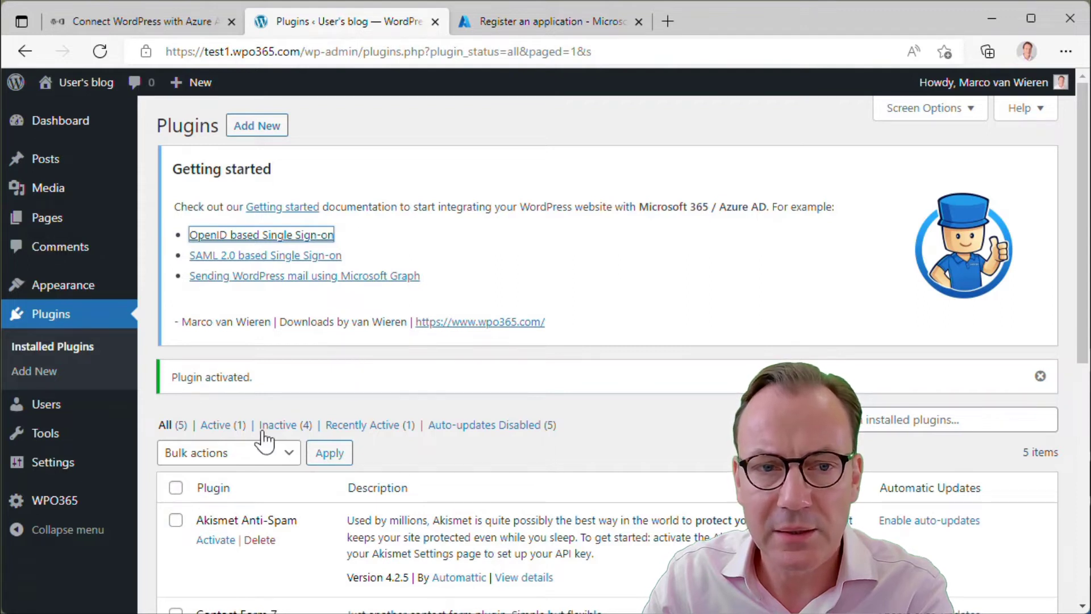
click(54, 500)
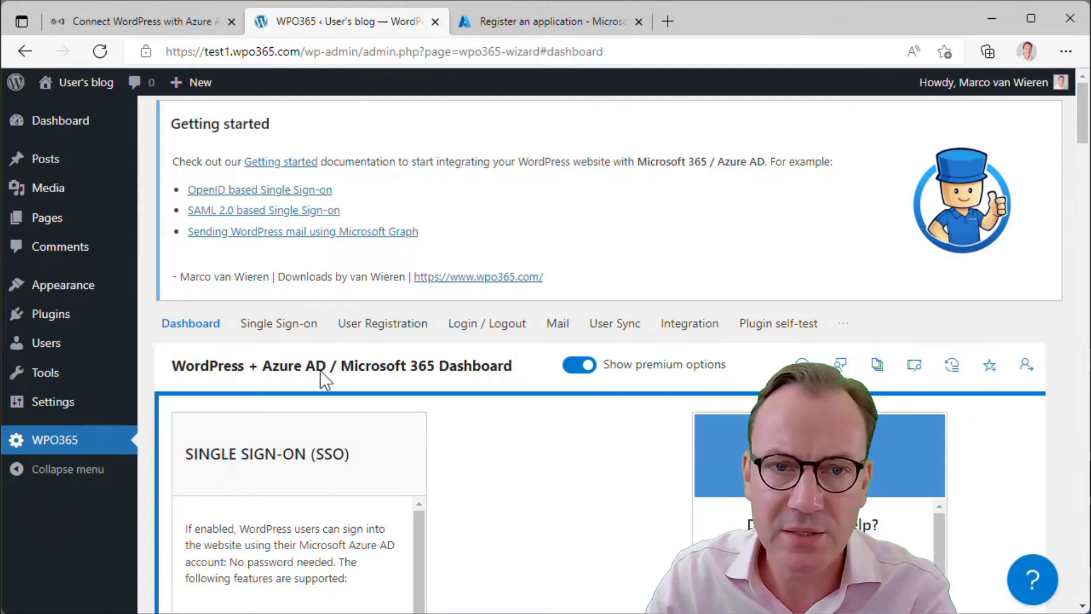
click(288, 324)
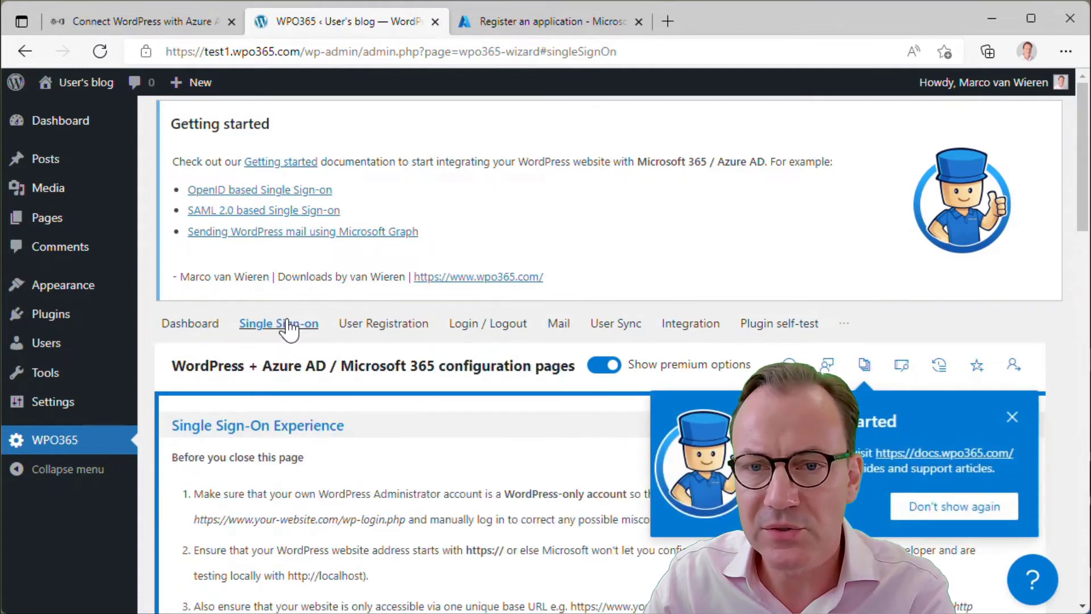
scroll(382, 433, down, 6)
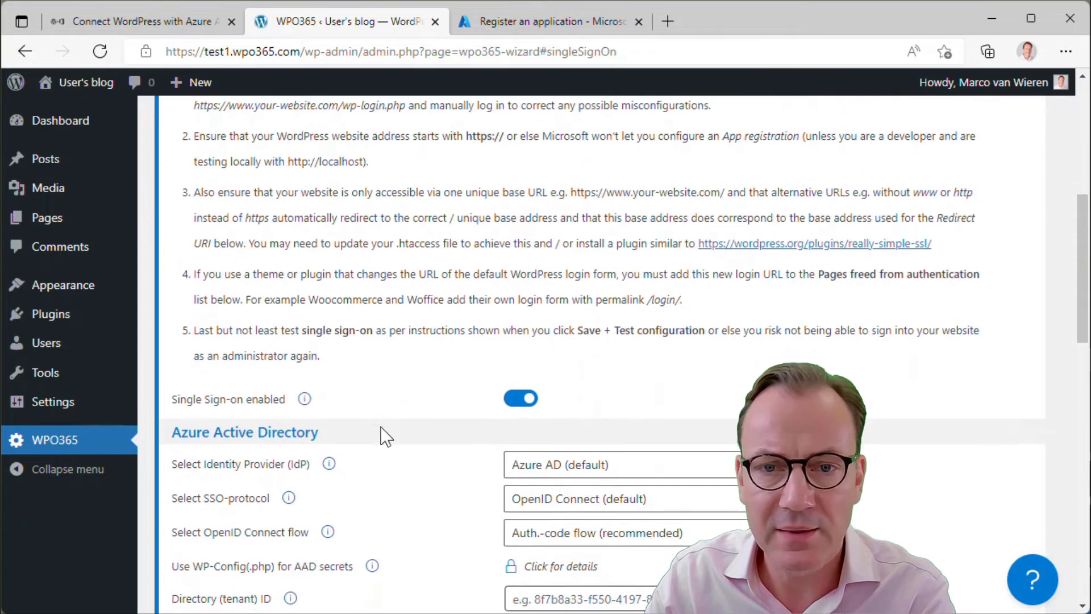
scroll(382, 432, down, 3)
scroll(390, 457, down, 2)
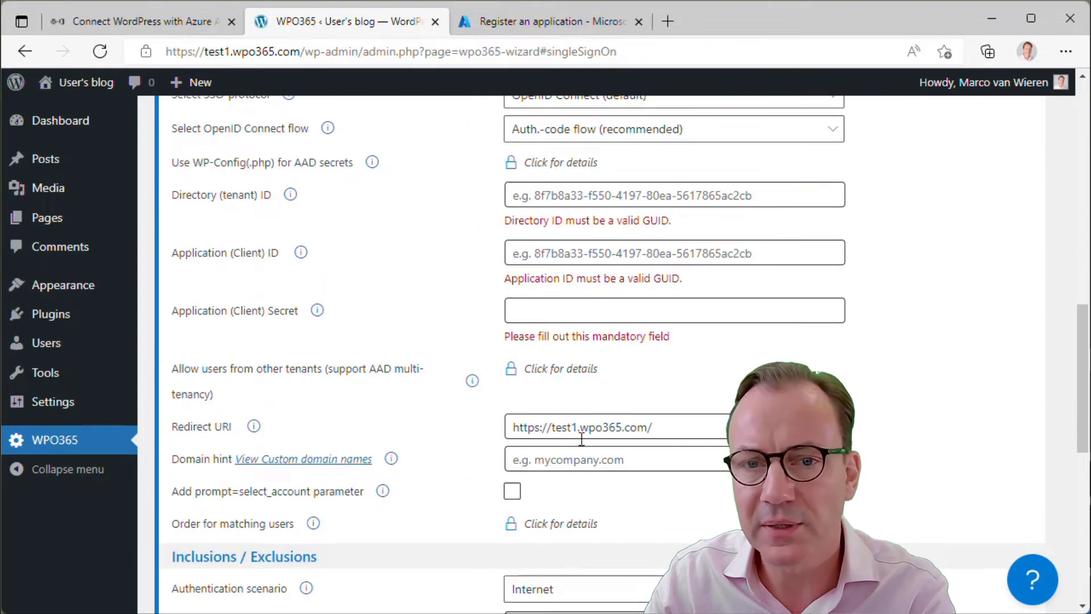
drag(653, 428, 496, 437)
key(ctrl+c)
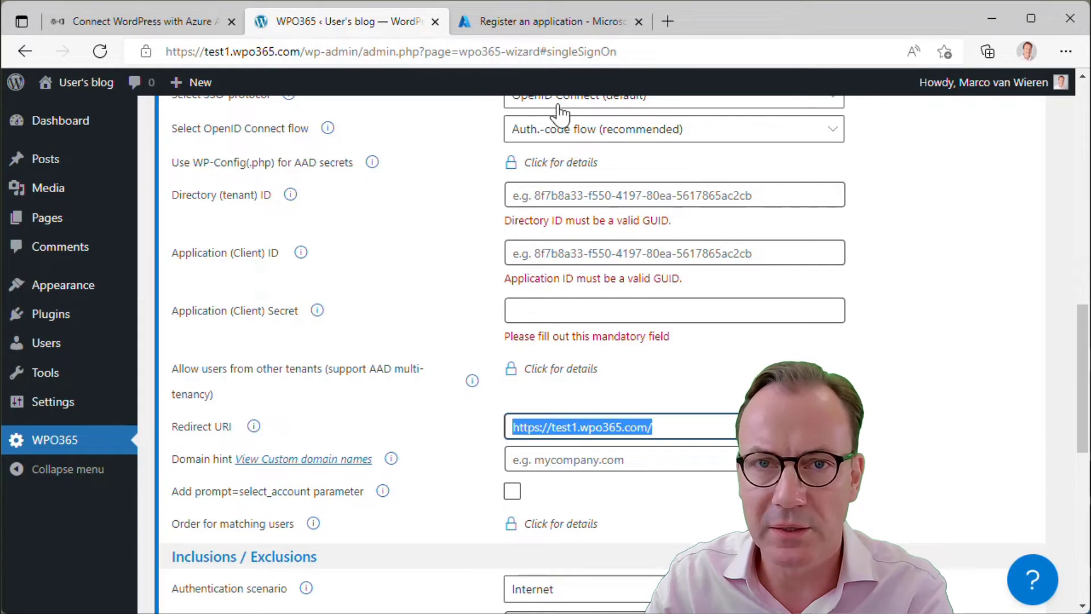
click(525, 19)
click(317, 471)
key(ctrl+v)
click(571, 487)
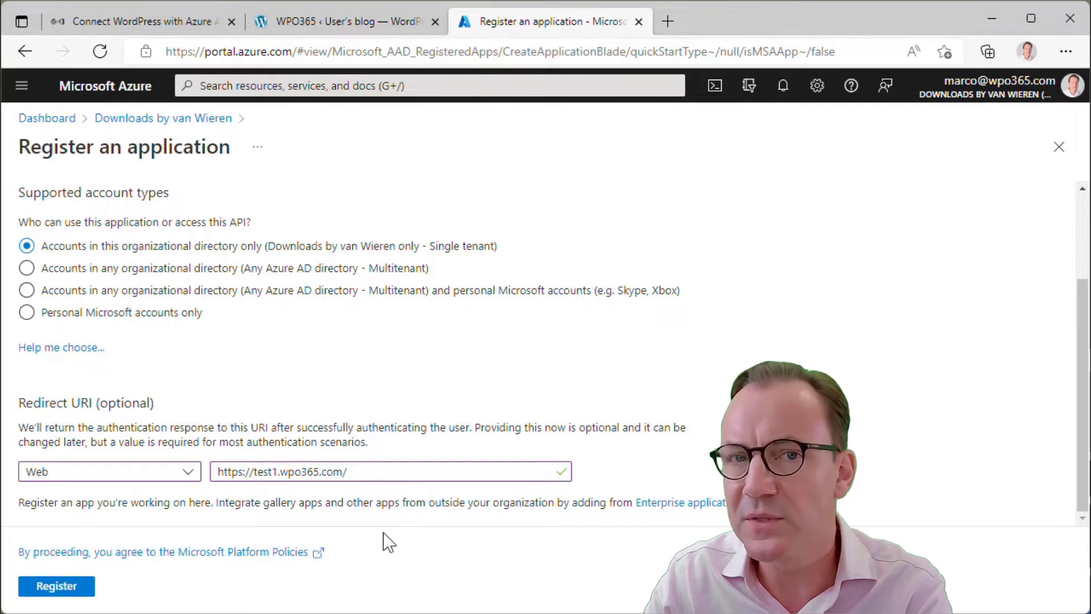
Correct the redirect URI to use https and register the WORDPRESS | VIDEO application
click(237, 472)
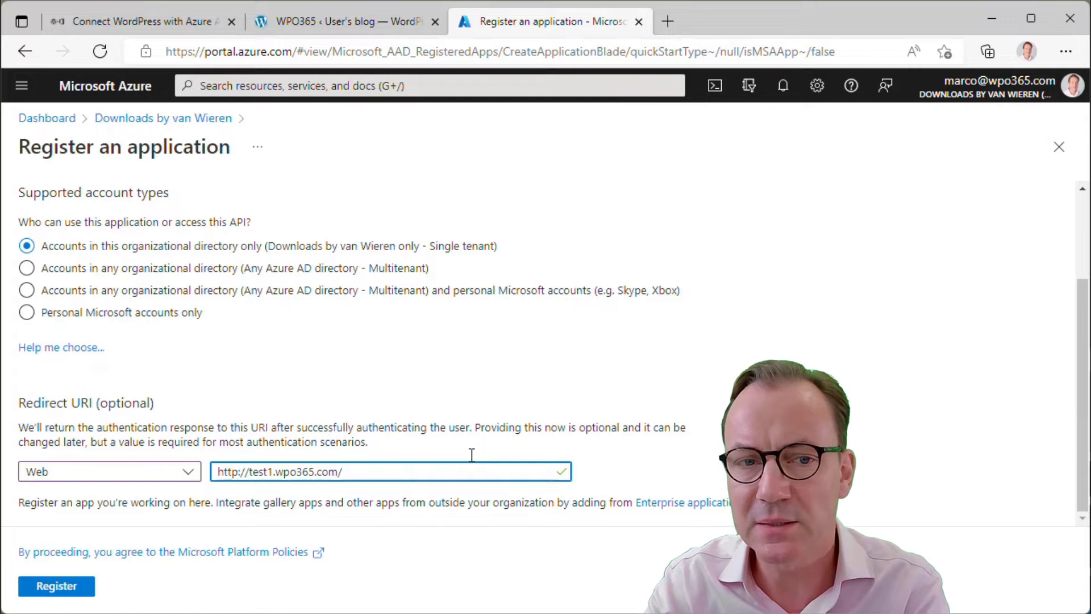
key(Delete)
text(s)
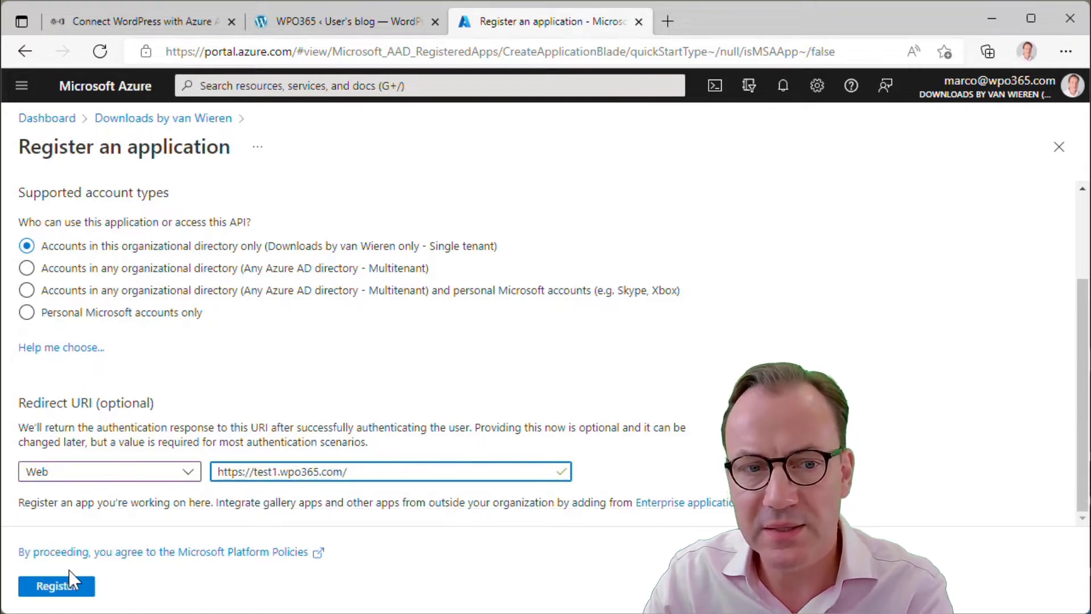
click(47, 591)
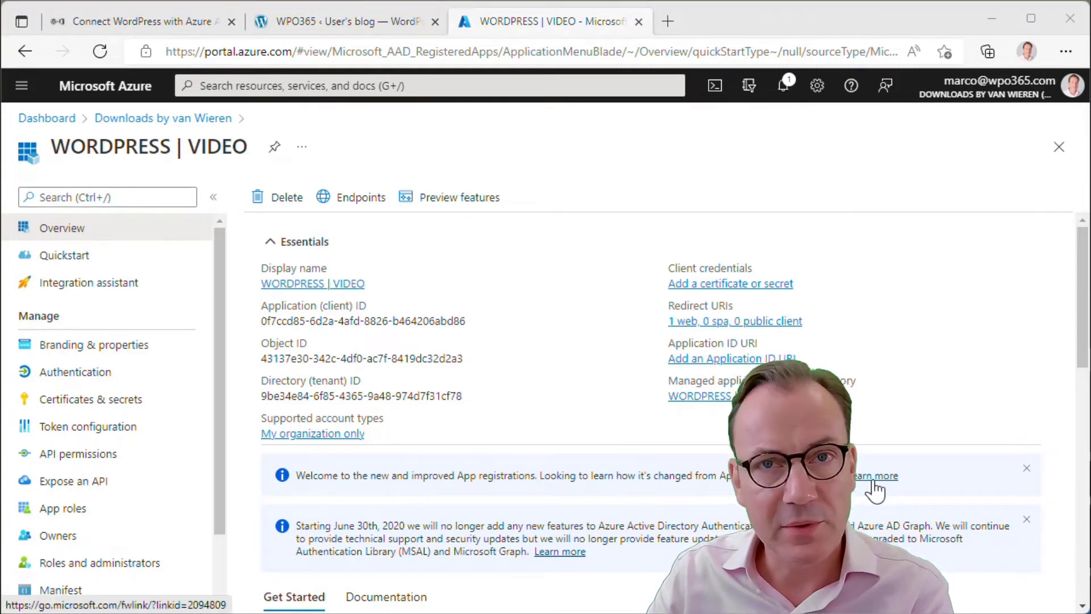
In Token configuration, select ID-token optional claims email, family_name, given_name and upn
click(68, 440)
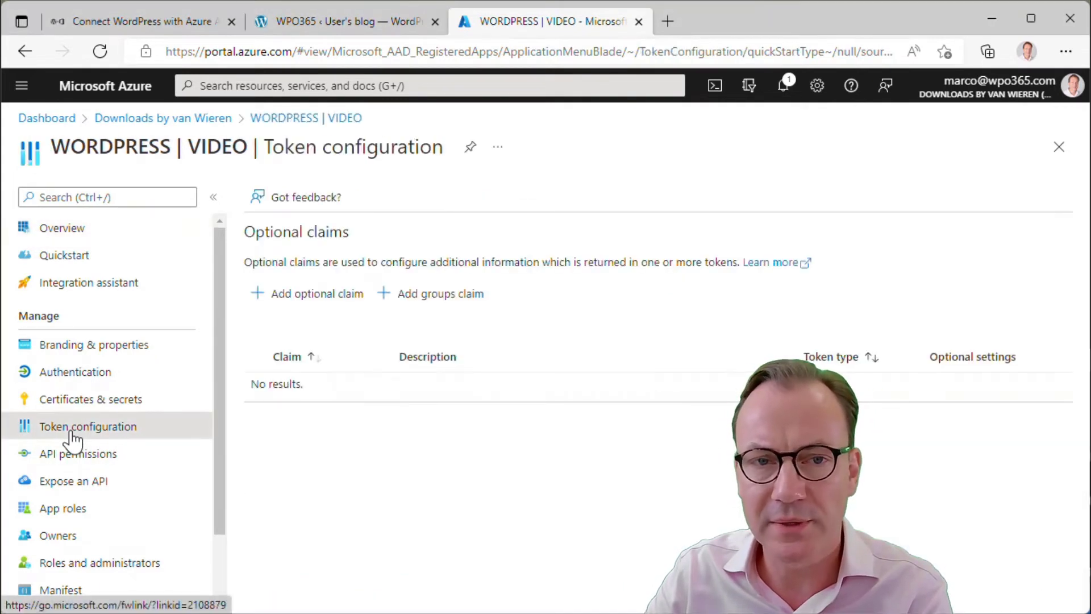
click(313, 306)
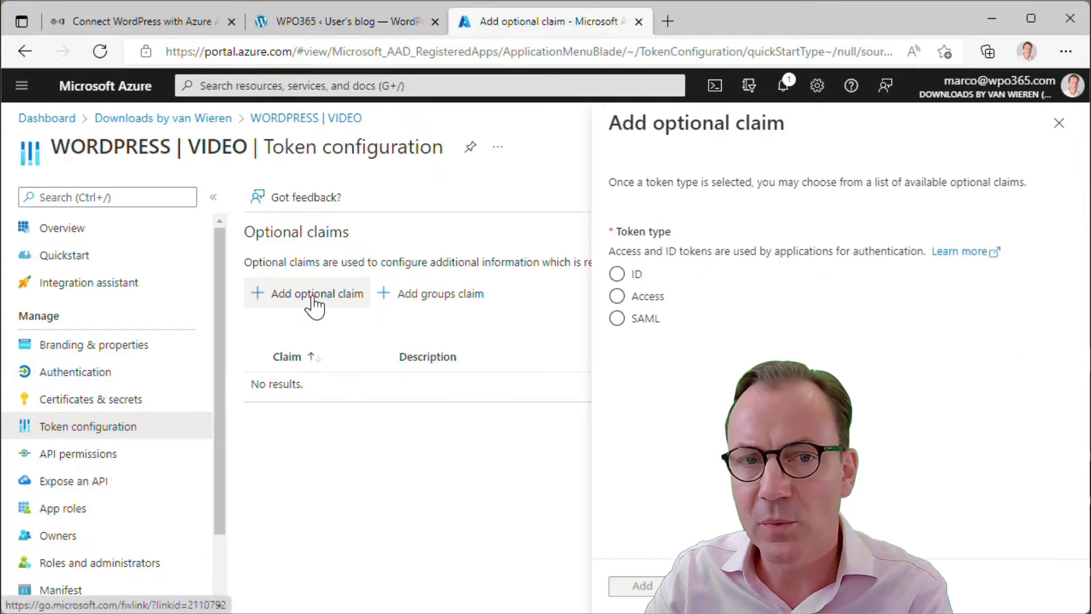
click(636, 274)
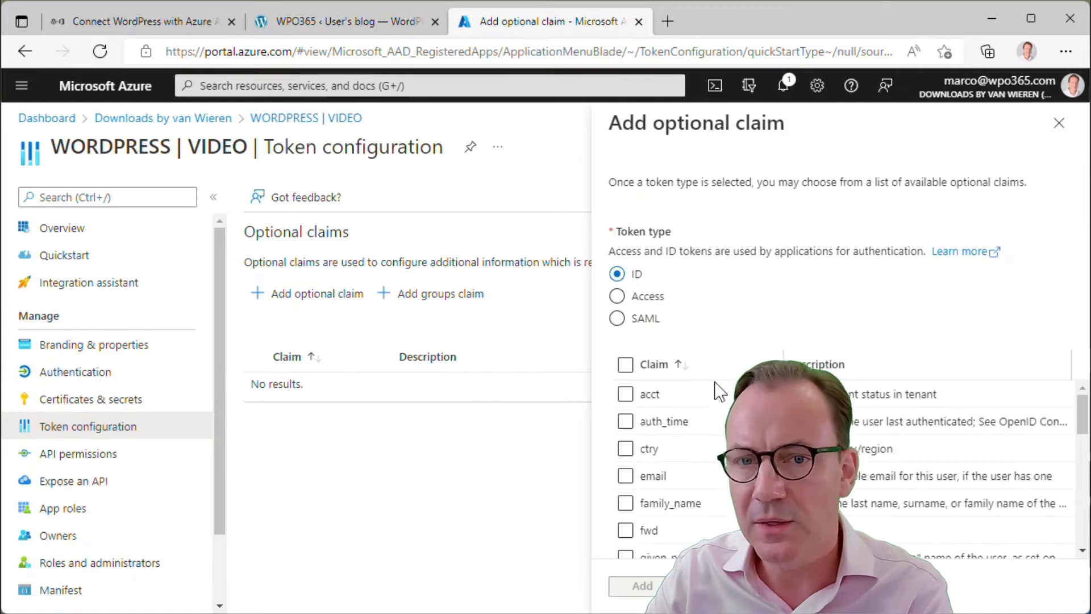
click(627, 476)
click(626, 504)
scroll(643, 512, down, 2)
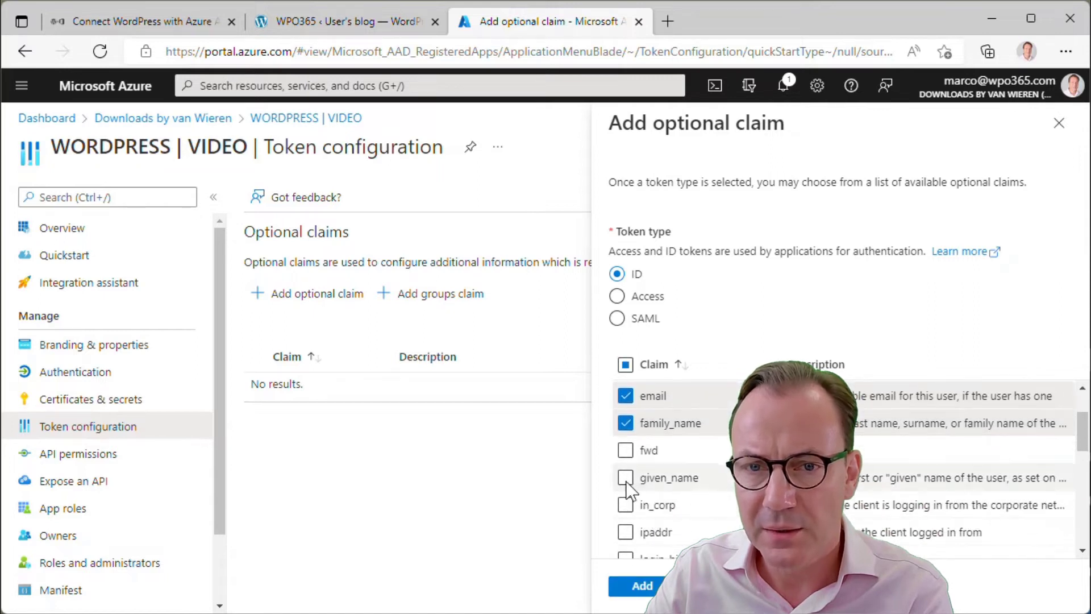
scroll(692, 518, down, 4)
scroll(694, 519, down, 2)
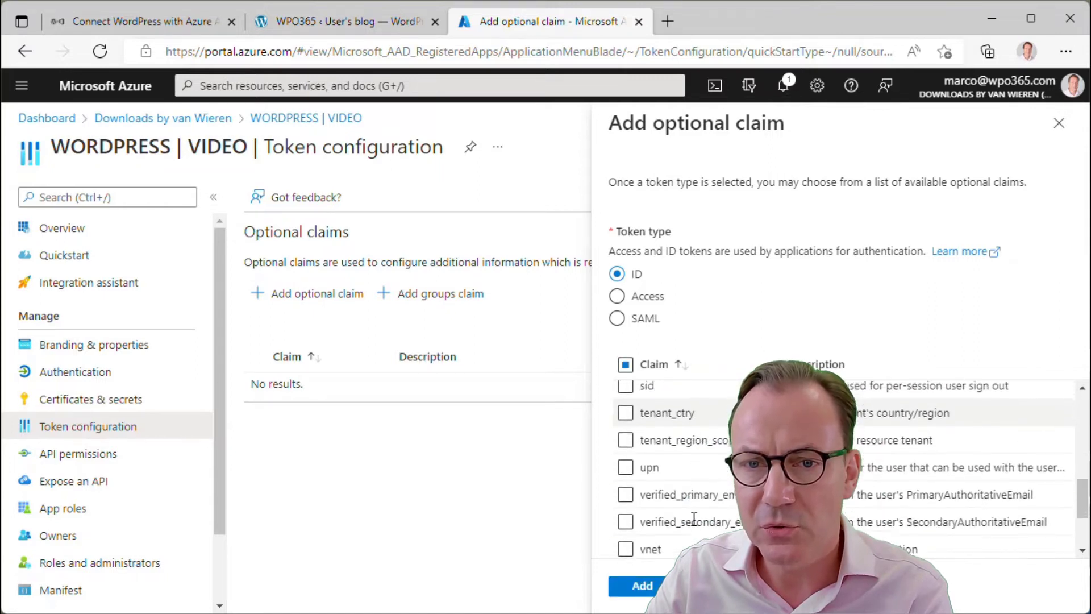
click(625, 457)
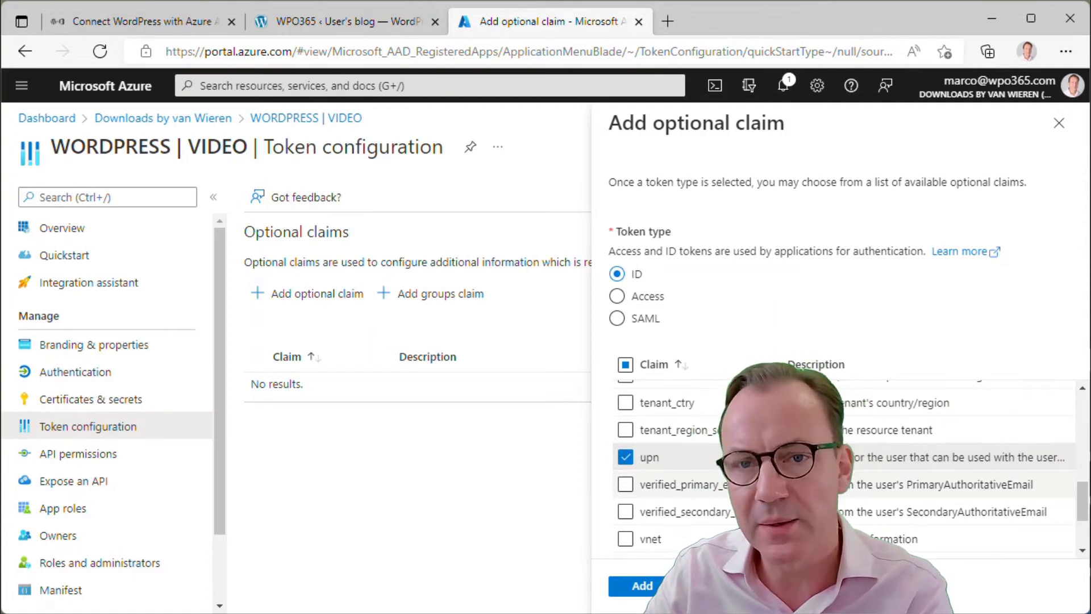
Add the chosen claims with the Microsoft Graph email and profile permission turned on
click(644, 587)
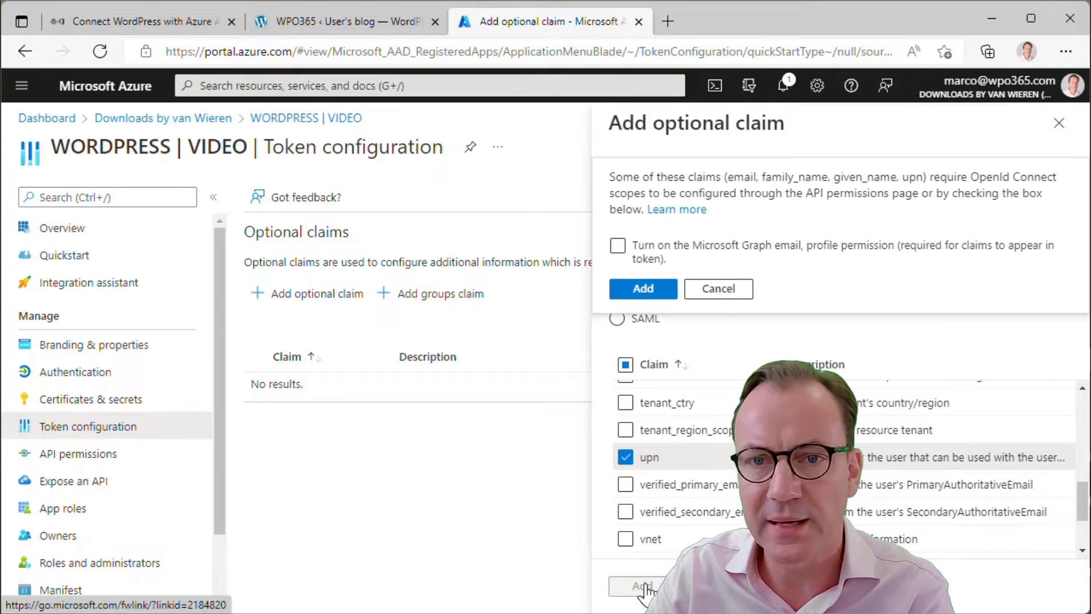
click(618, 249)
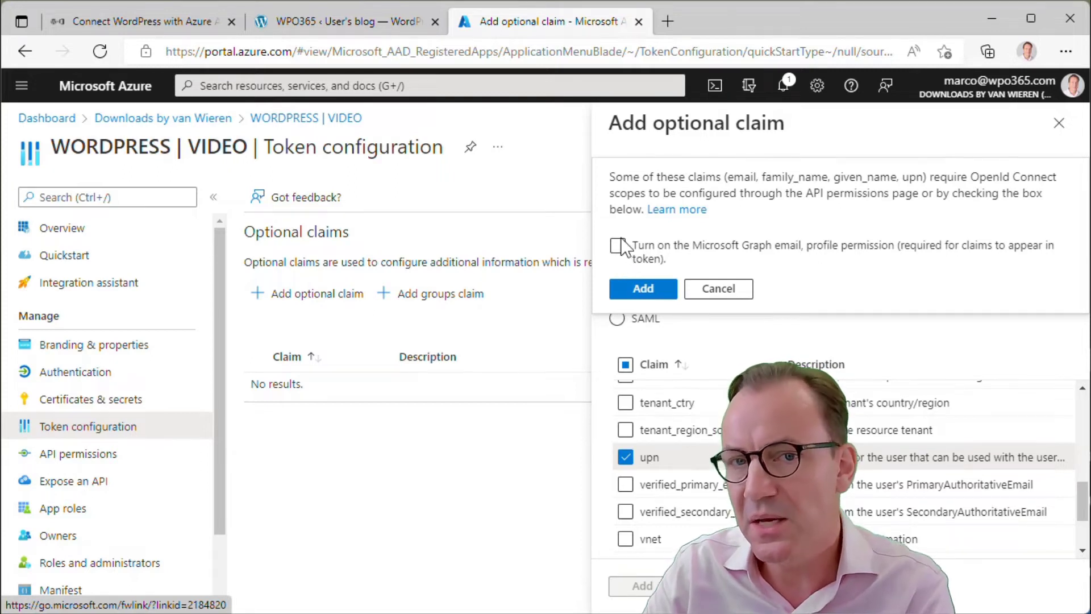
click(618, 245)
click(644, 290)
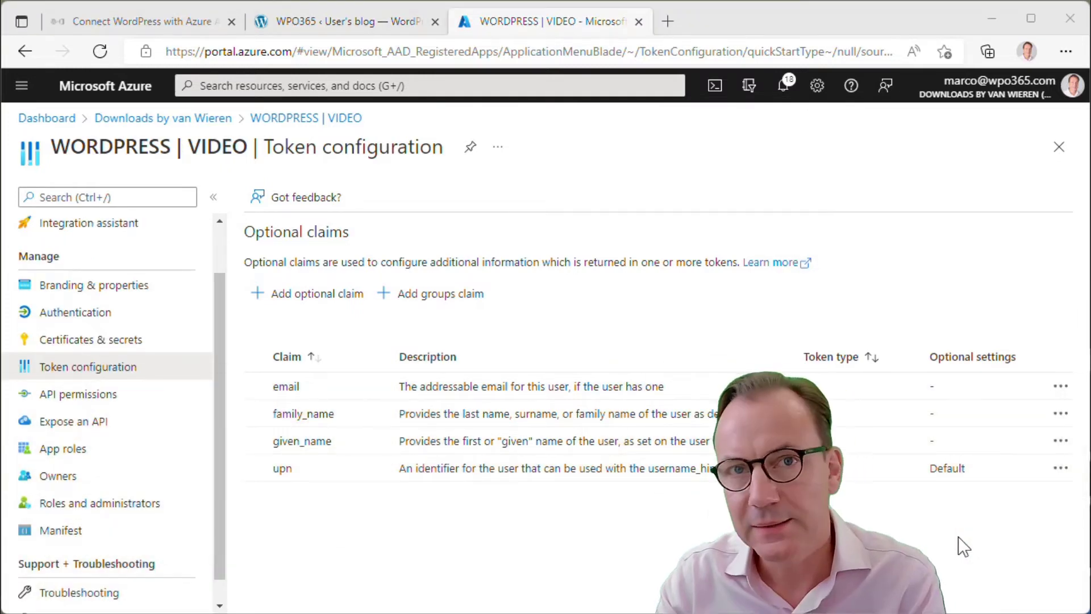
Add the delegated Microsoft Graph permissions openid and offline_access to WORDPRESS | VIDEO
click(89, 396)
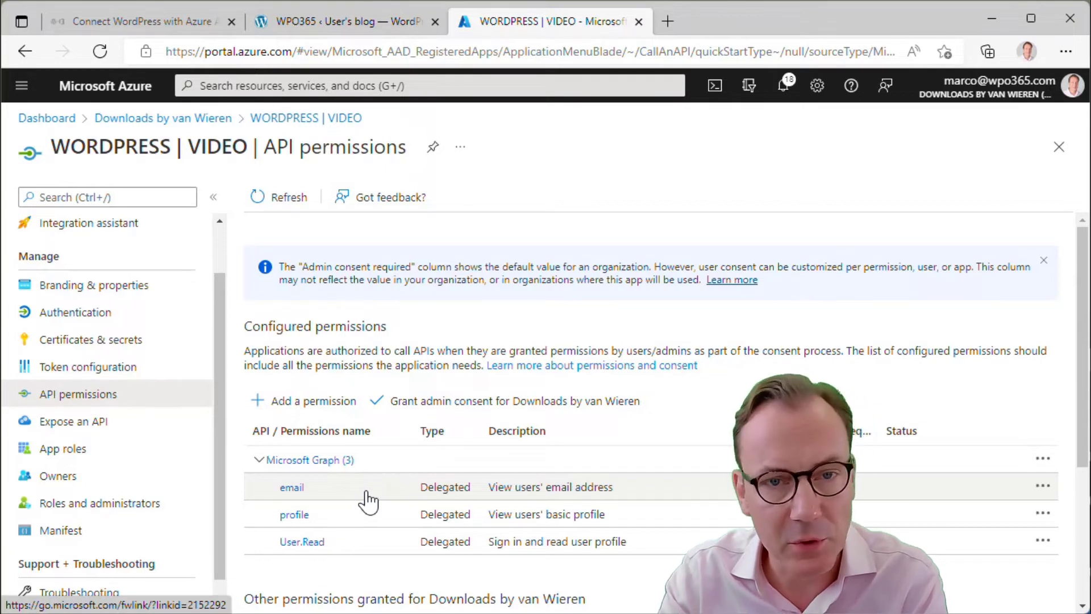
click(334, 409)
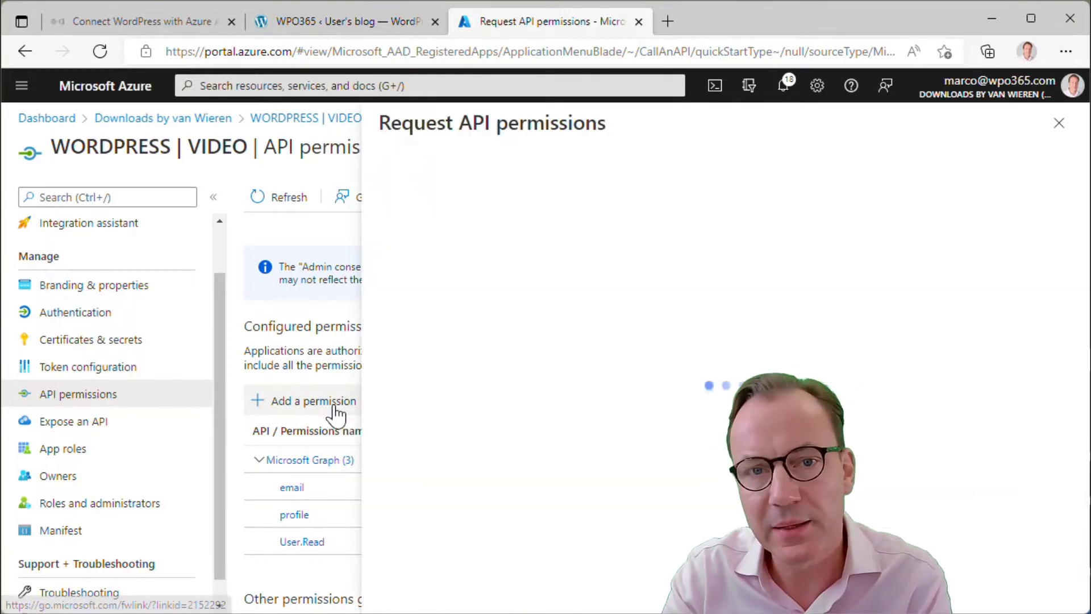
click(627, 344)
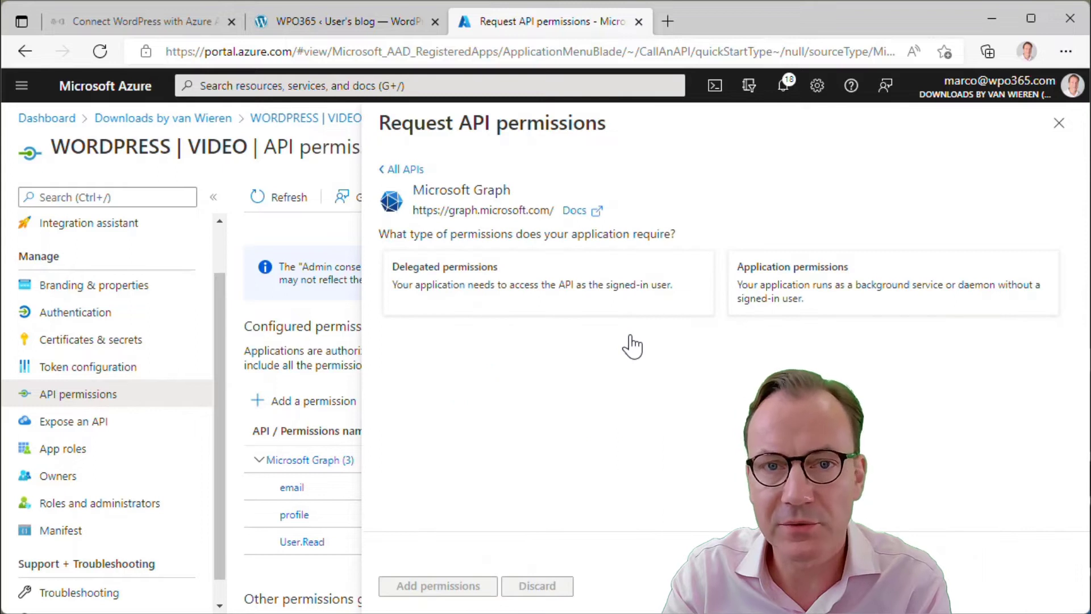
click(515, 298)
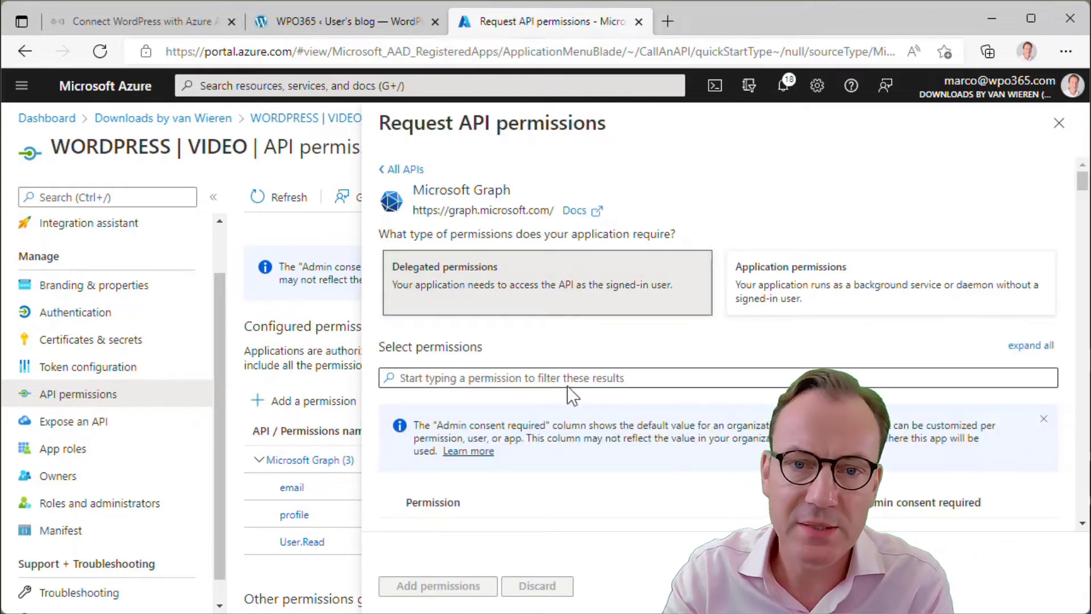
scroll(563, 400, down, 5)
click(391, 388)
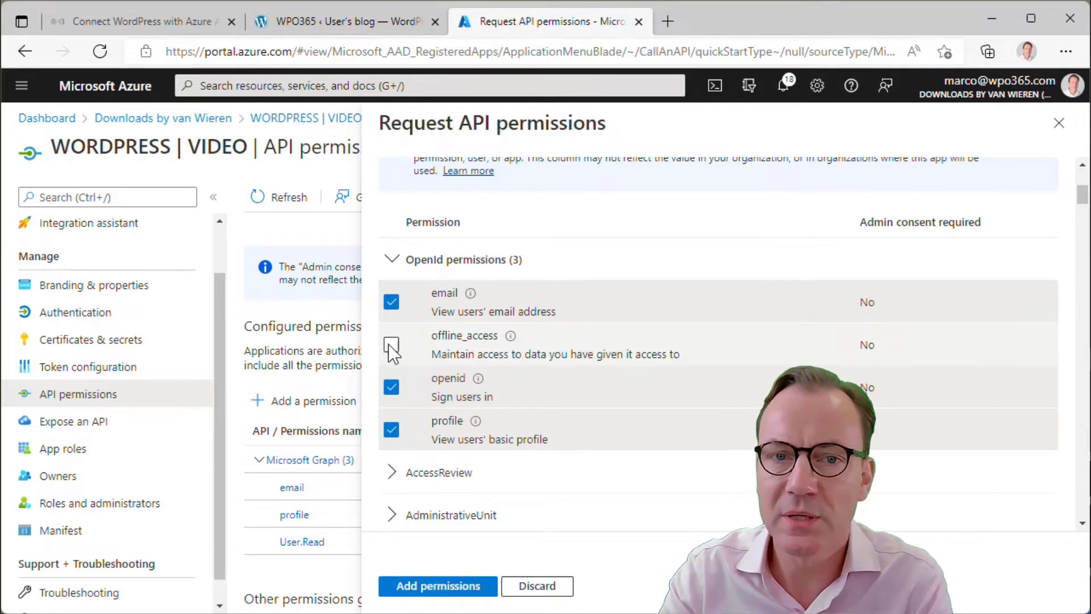
click(391, 345)
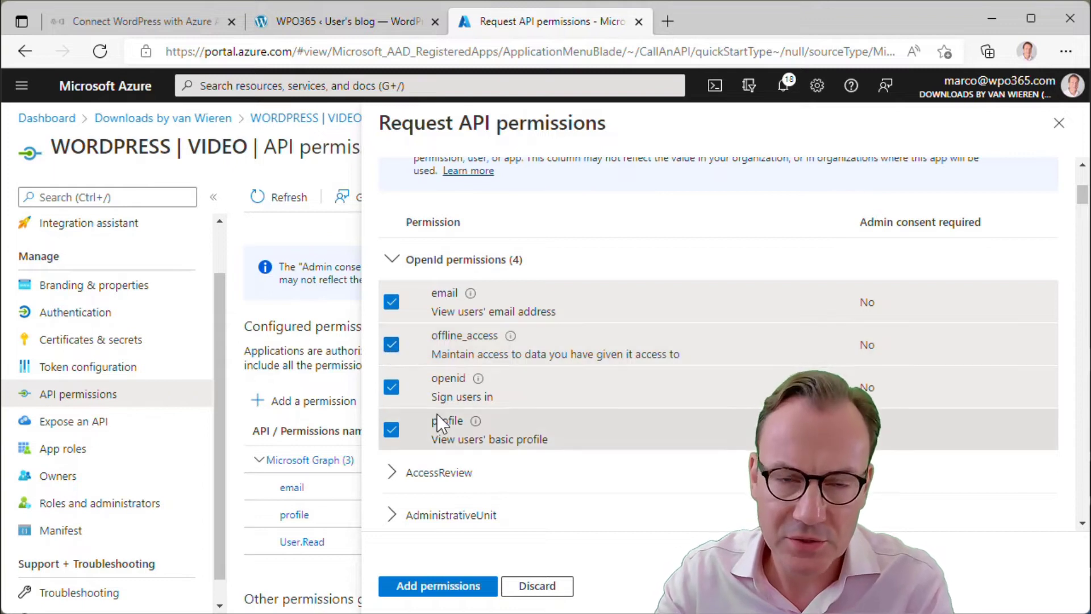
click(437, 588)
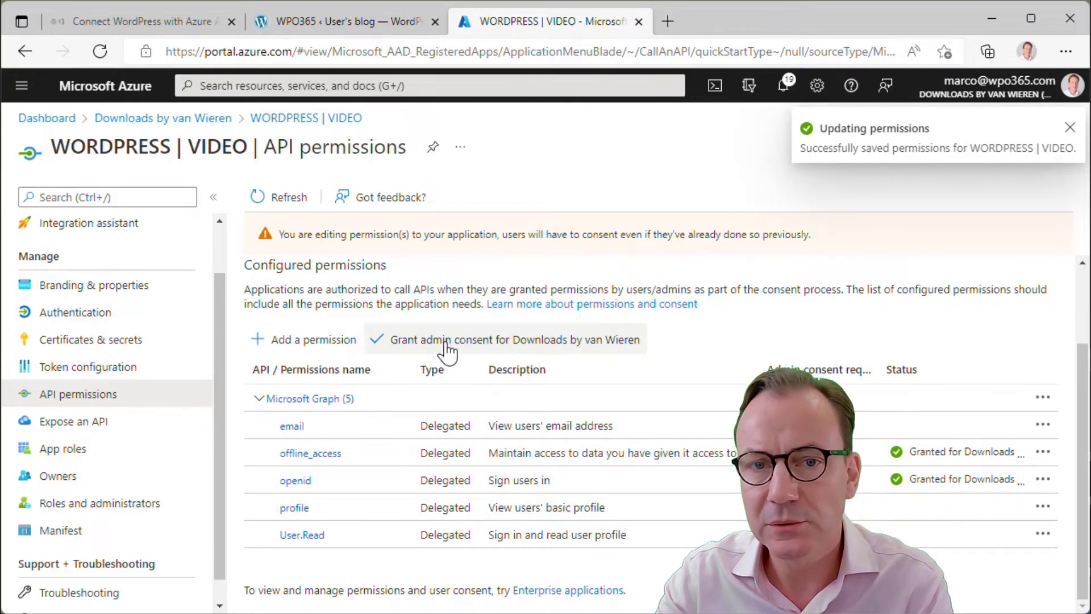
Grant admin consent for the organisation on the API permissions, confirming with Yes
click(447, 343)
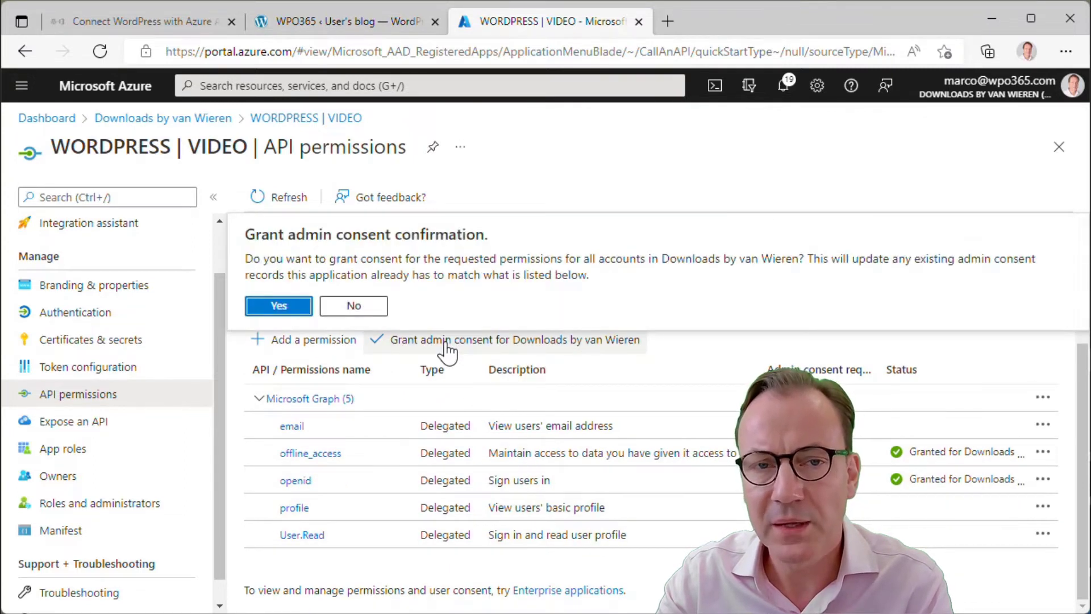
click(278, 307)
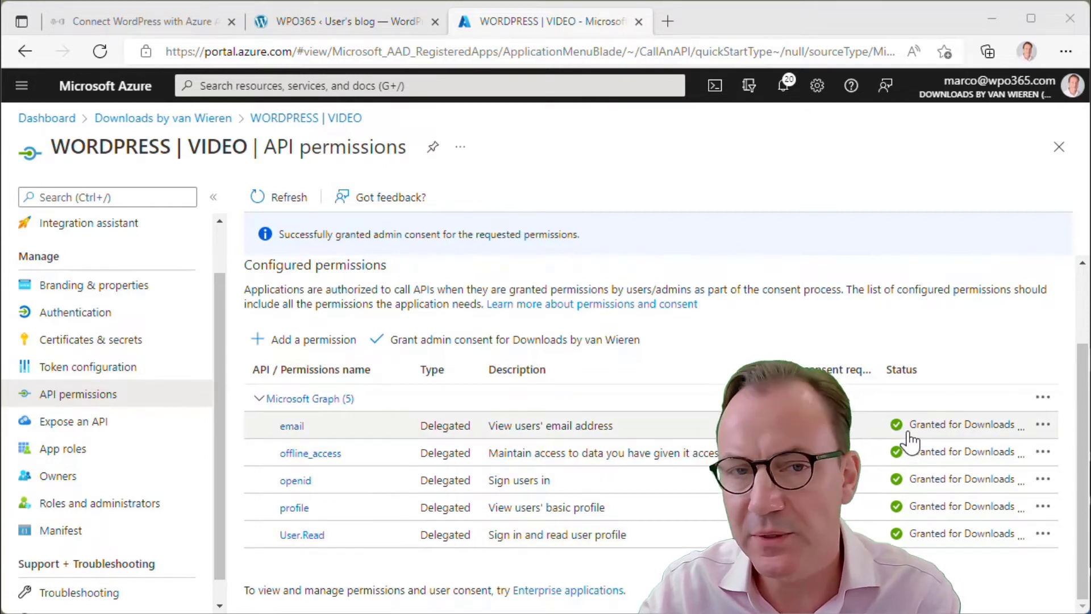
click(480, 350)
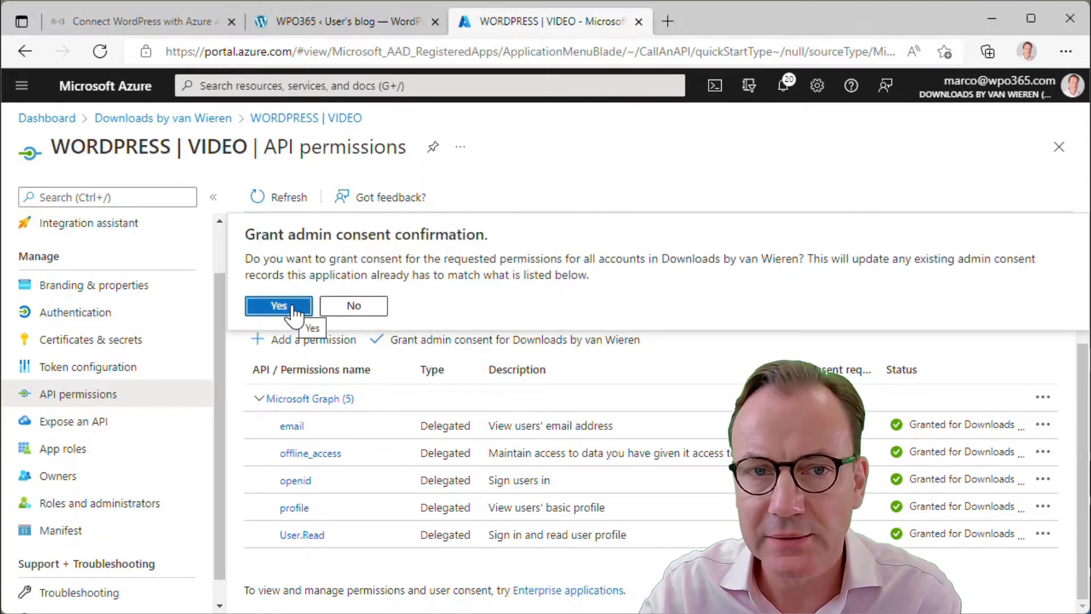
click(279, 306)
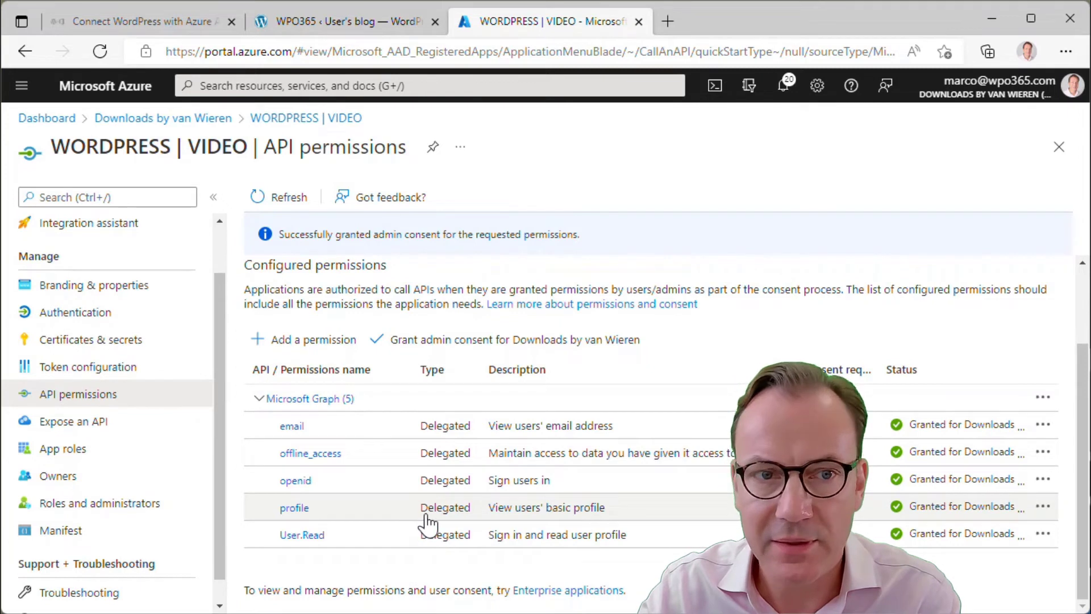
Create a new client secret with the recommended 6-month expiry, ending 1/21/2023
click(61, 345)
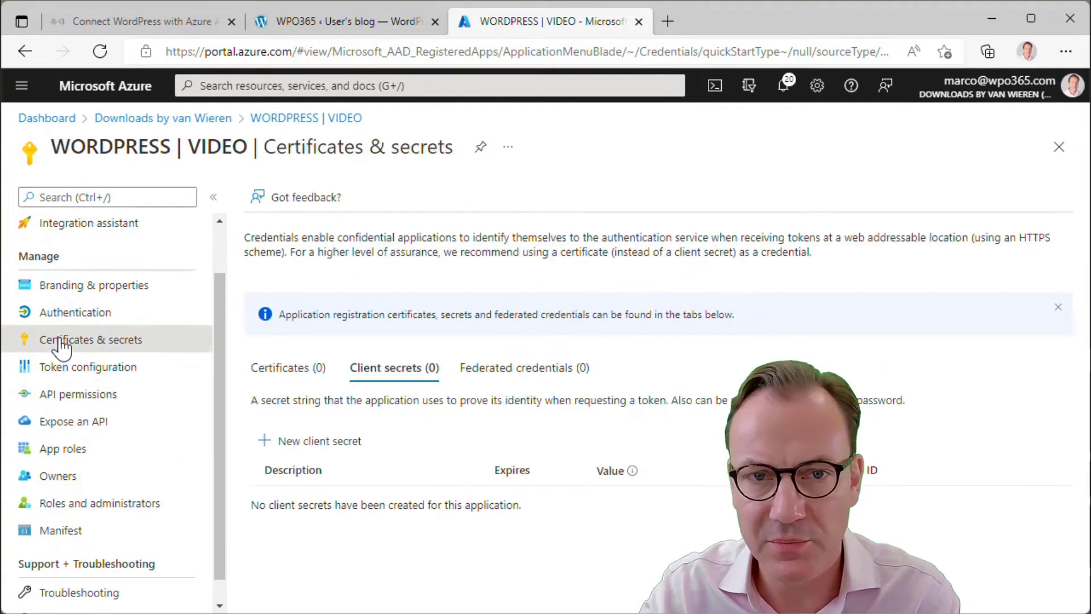
click(299, 452)
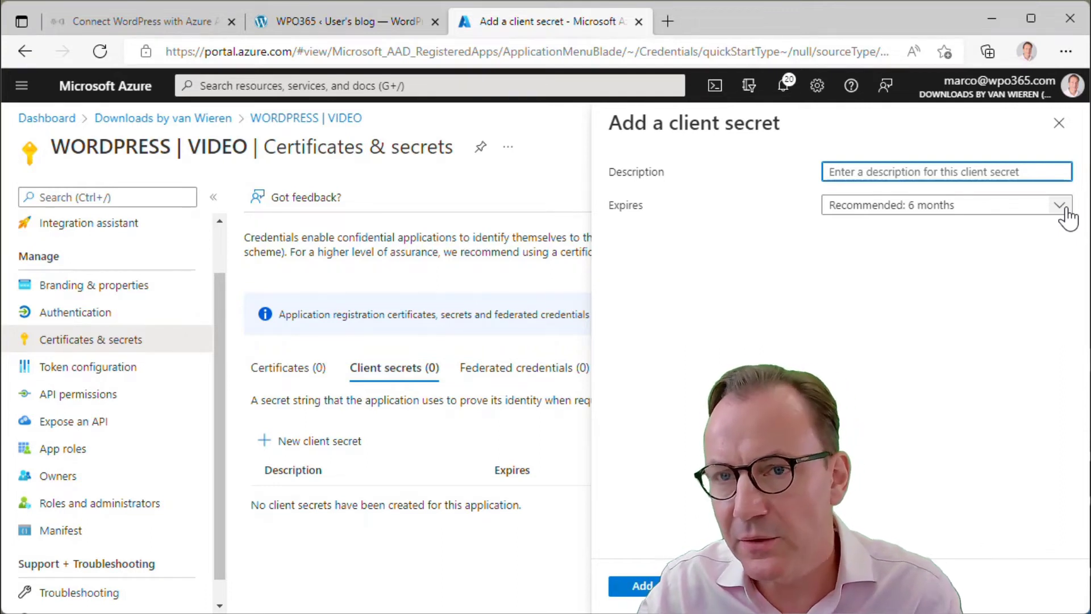
click(1060, 205)
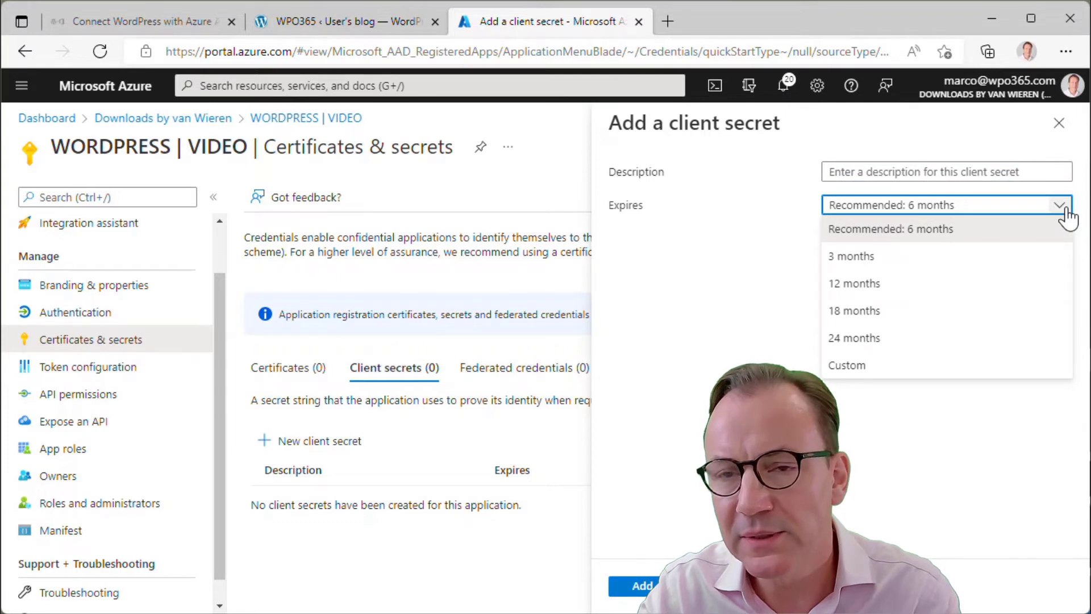
click(745, 272)
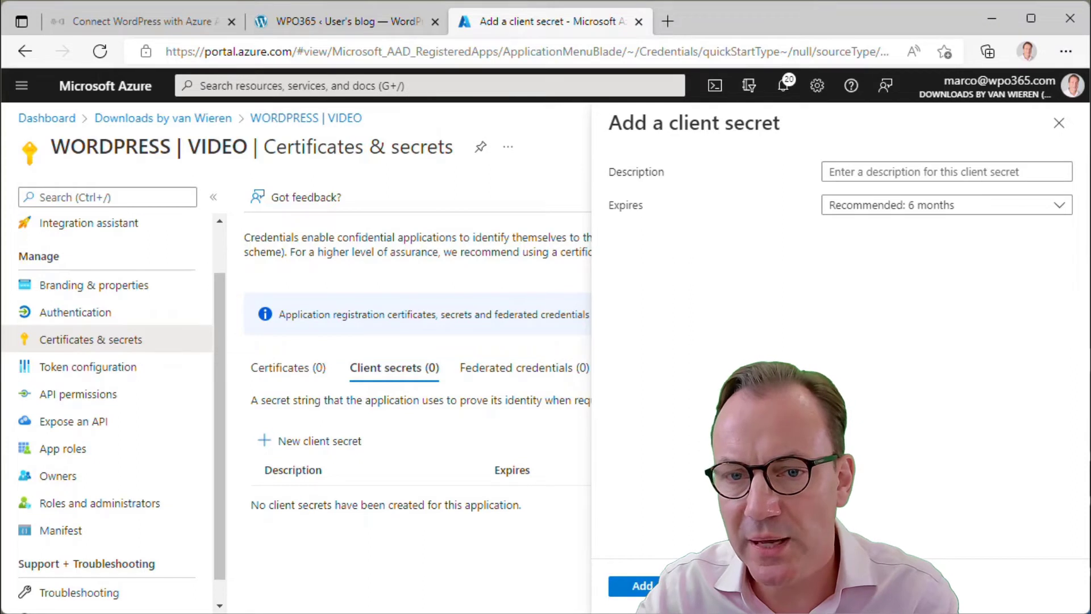
click(643, 586)
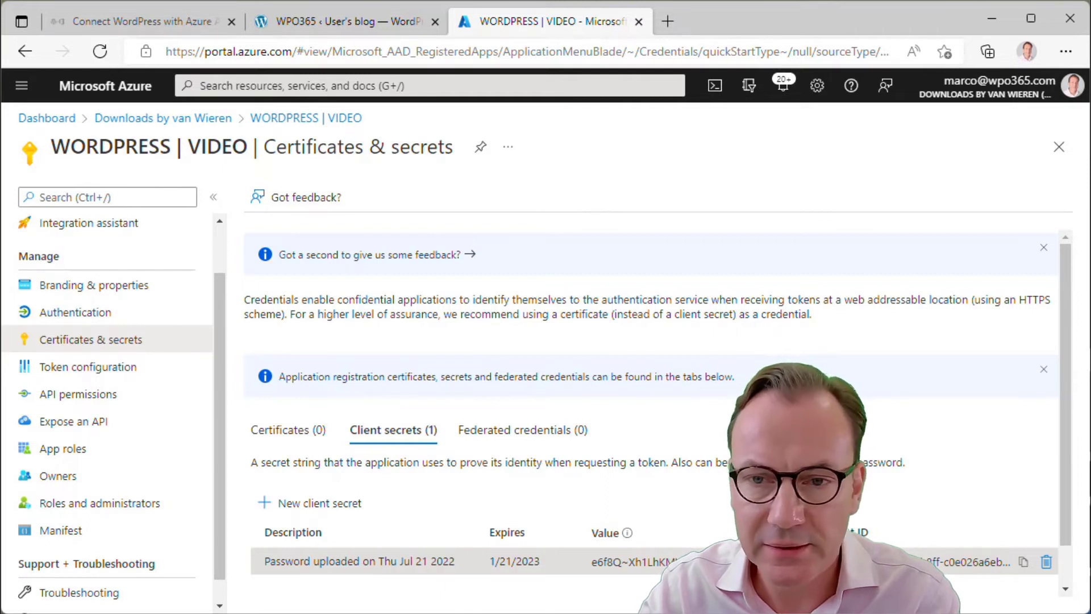
Paste the Azure client secret into WordPress's Application (Client) Secret field, then return to Azure
click(339, 19)
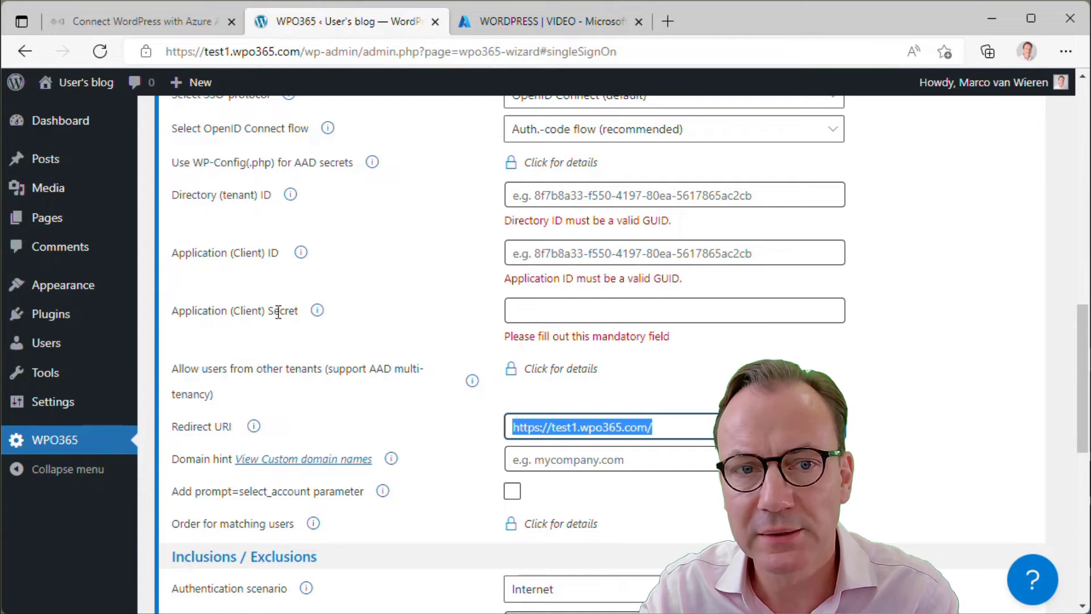
scroll(318, 349, up, 8)
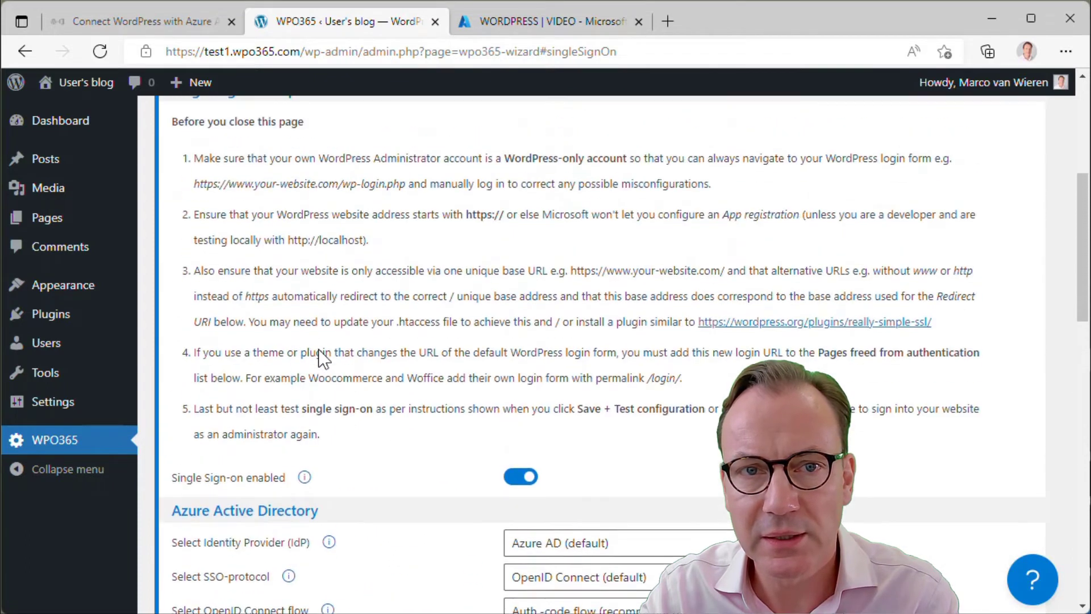
scroll(318, 349, up, 5)
scroll(378, 387, down, 5)
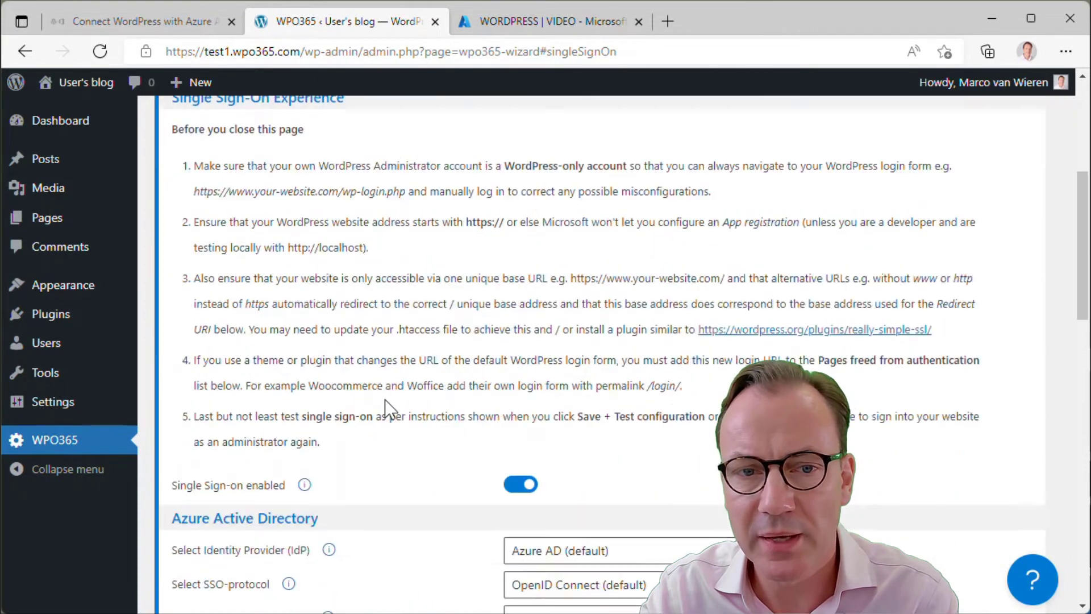
scroll(384, 399, down, 6)
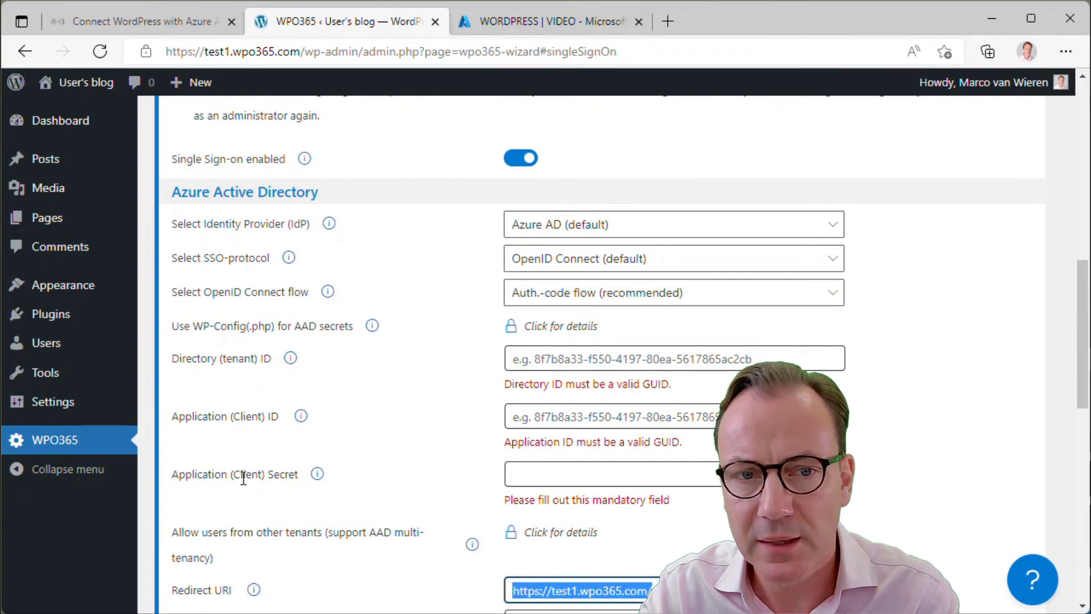
click(605, 474)
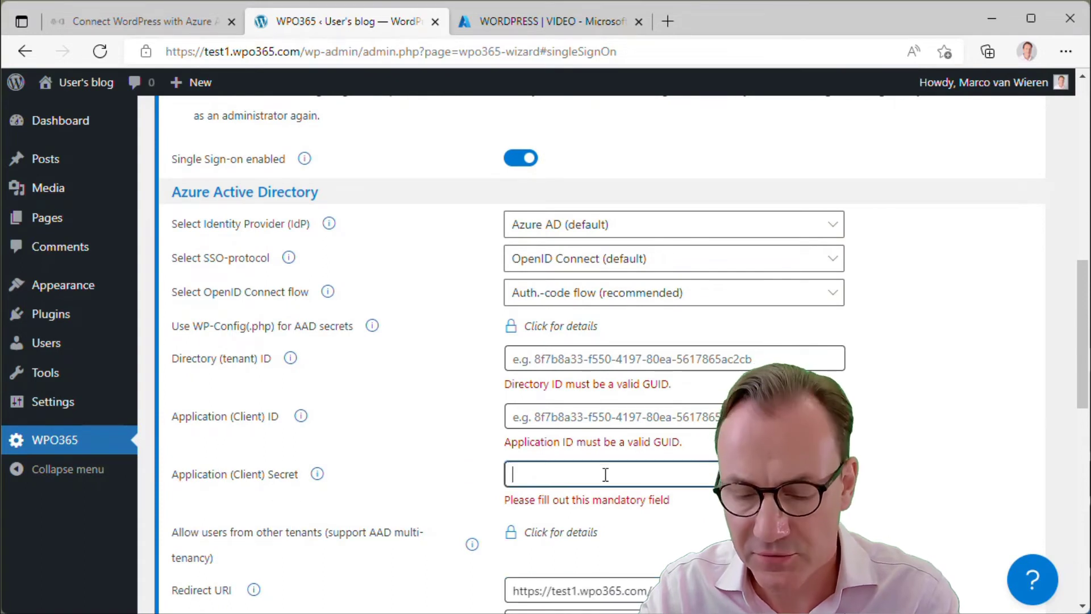
key(ctrl+v)
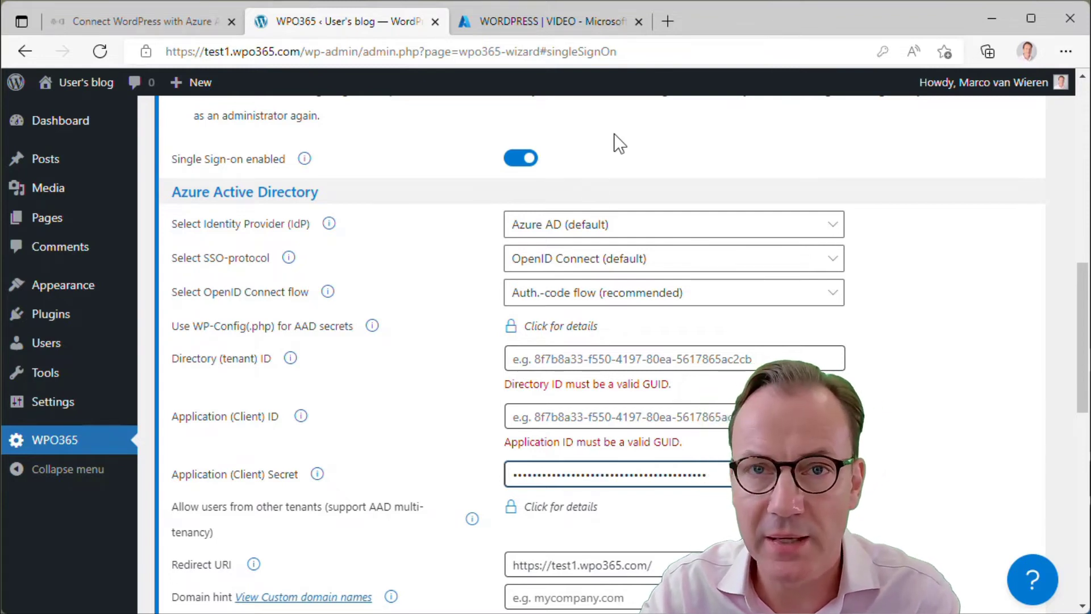
click(552, 19)
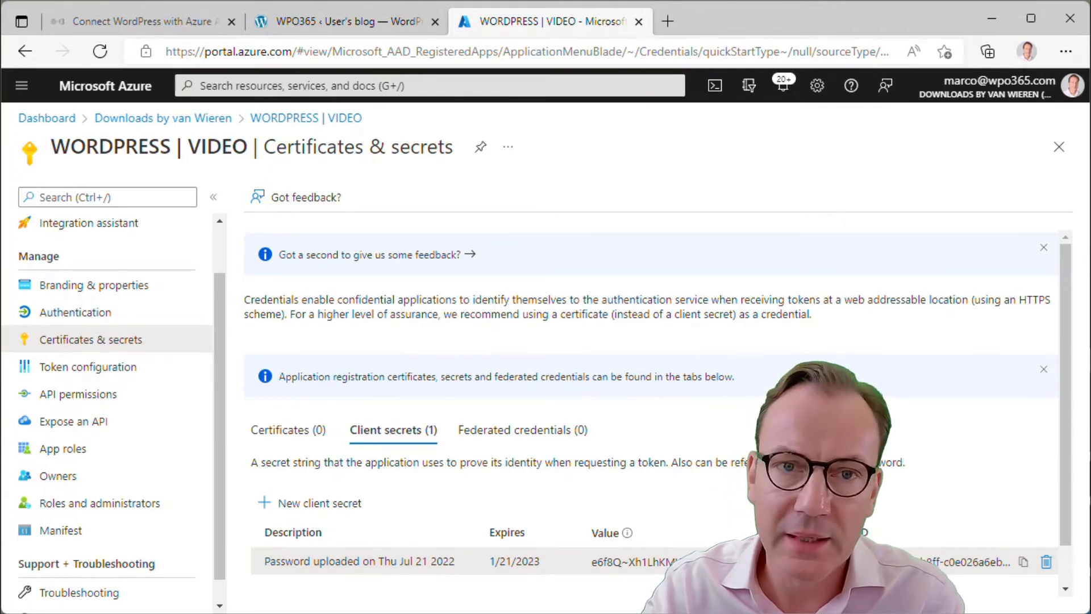
scroll(150, 408, up, 2)
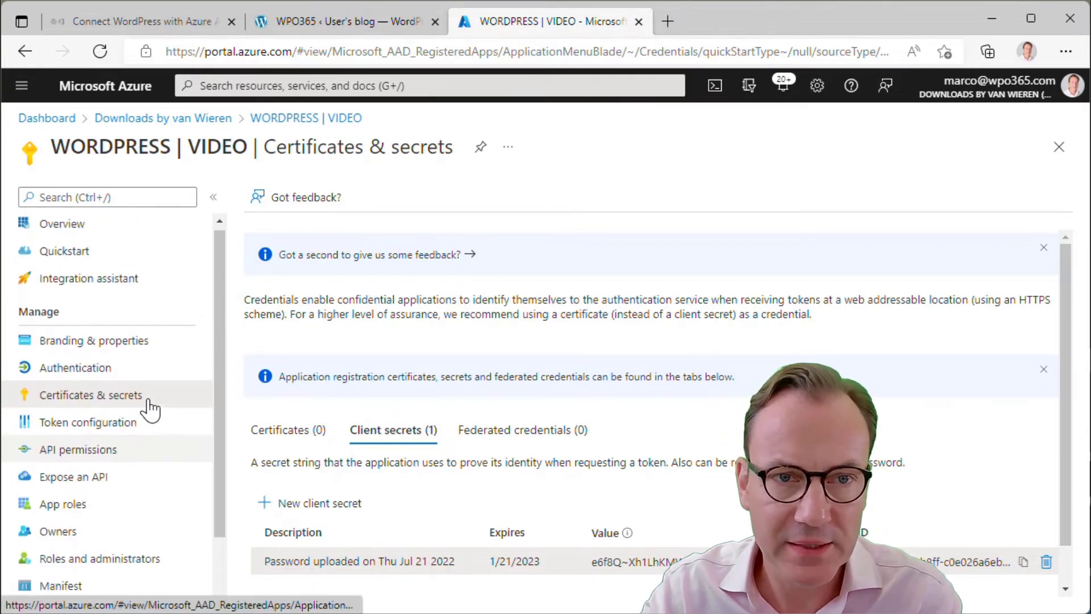
Copy the Application (client) ID from the app's Overview and go back to WordPress
click(96, 233)
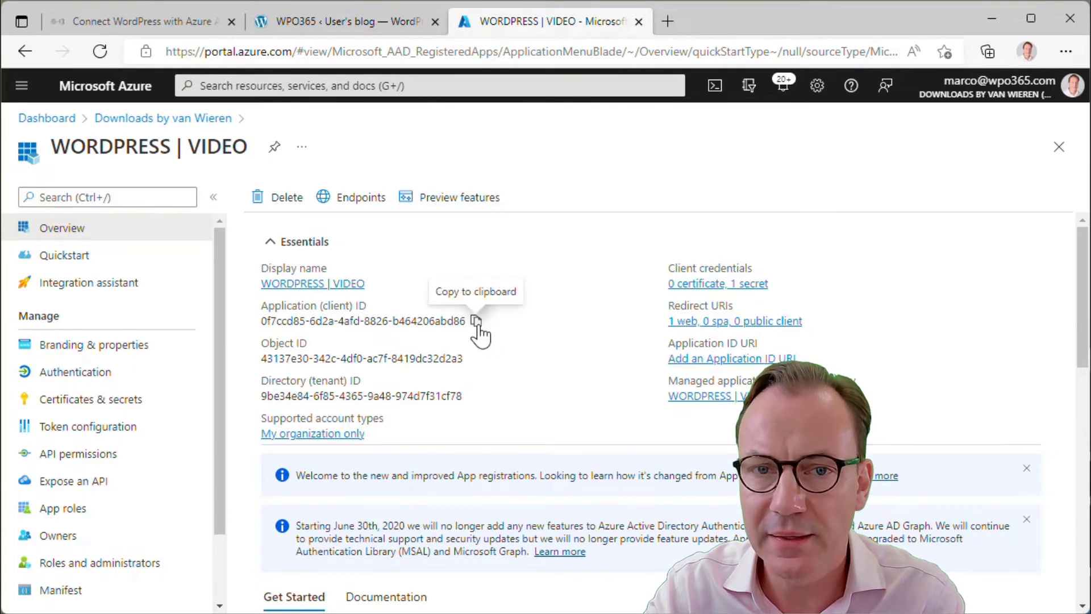
click(477, 322)
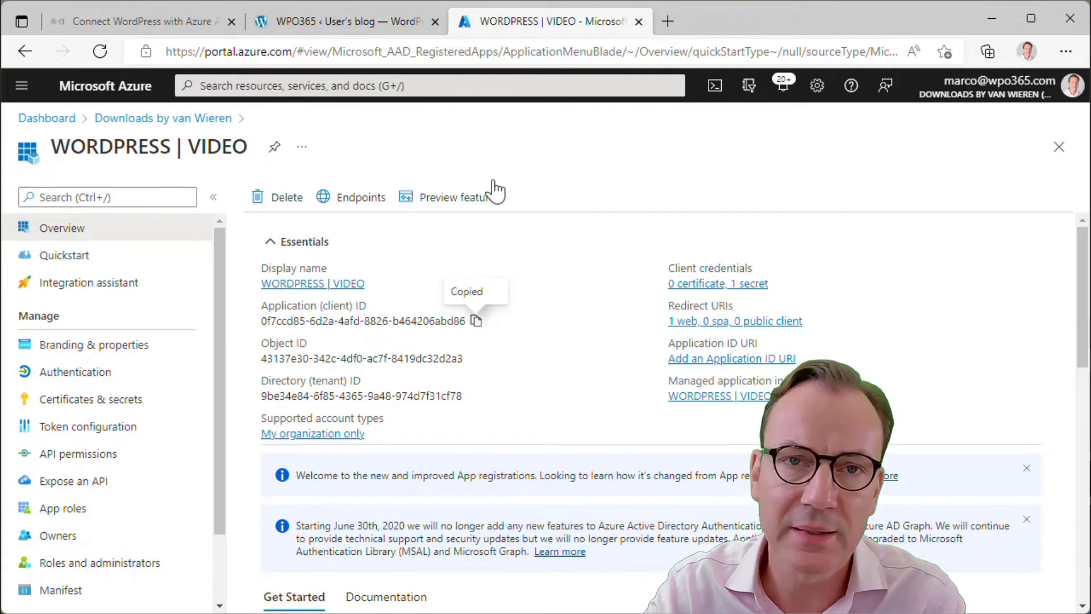
click(353, 23)
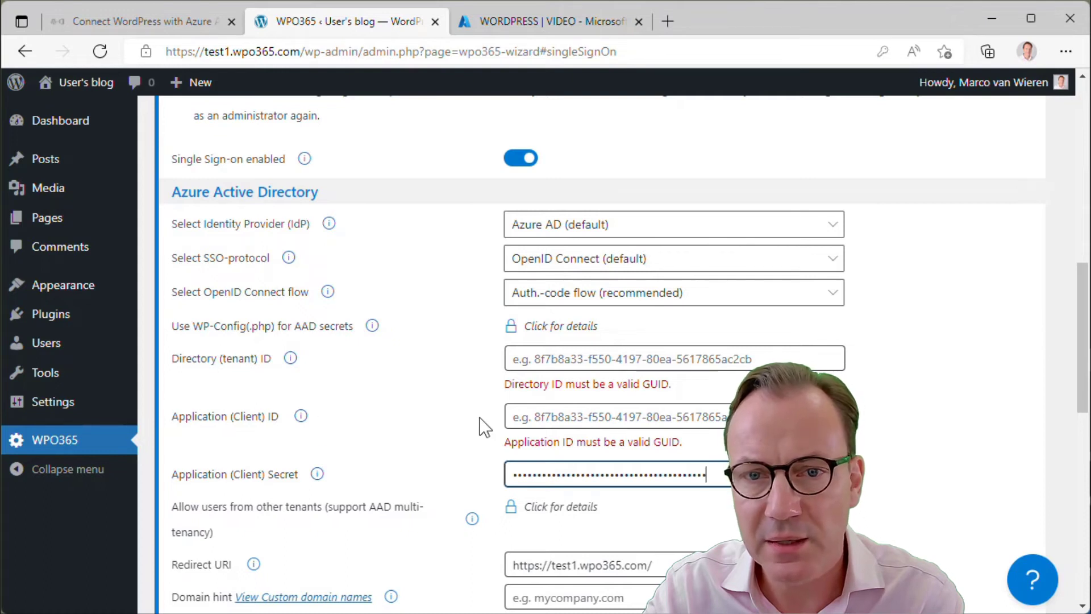
Paste the client ID into Application (Client) ID and the Azure tenant ID into Directory (tenant) ID
click(532, 416)
key(ctrl+v)
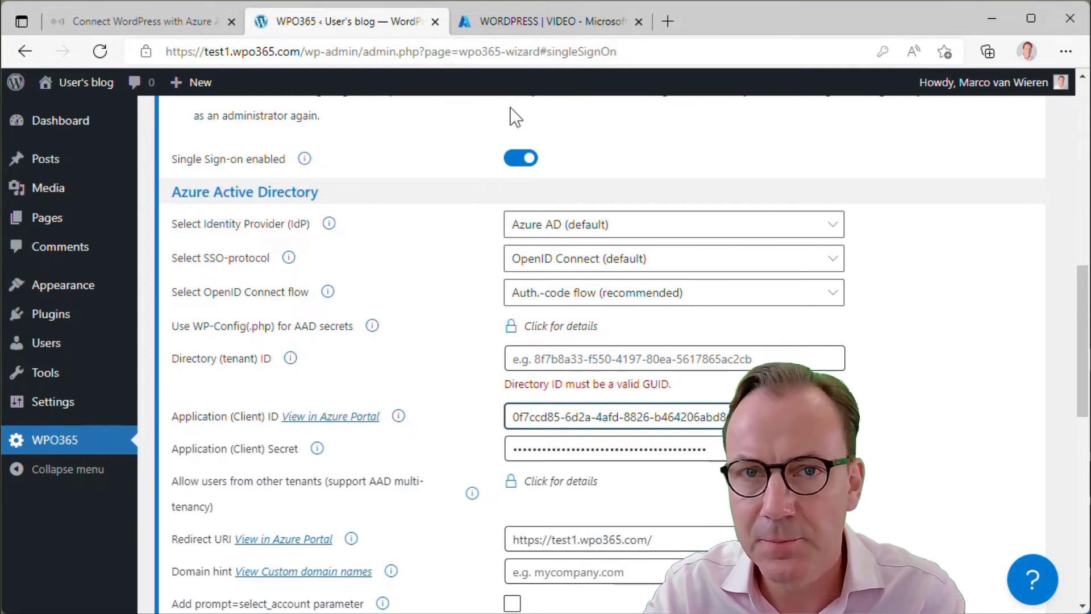
click(523, 21)
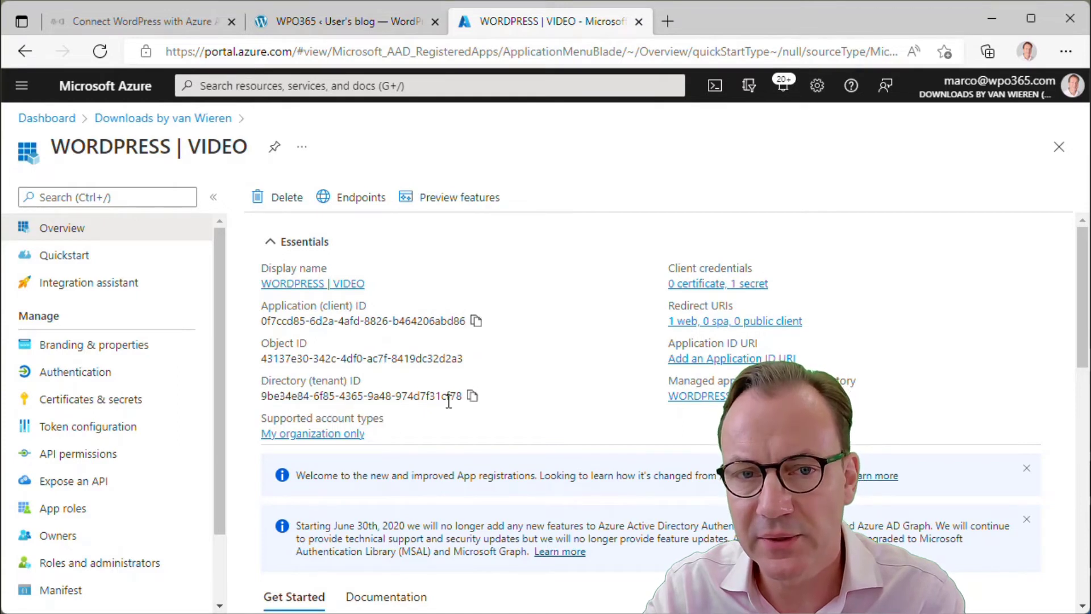
click(472, 396)
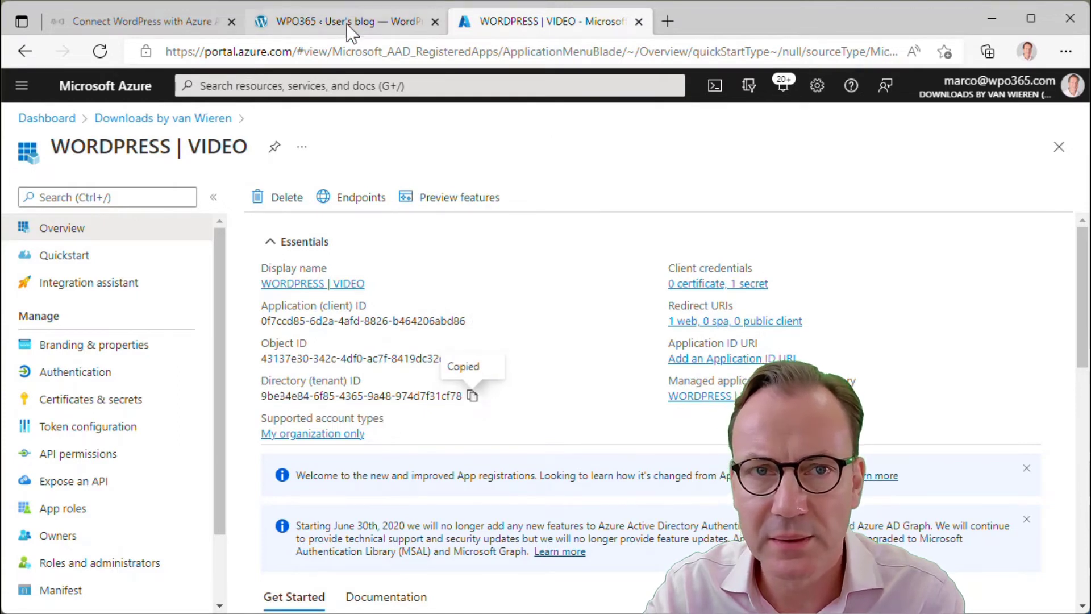
click(346, 21)
click(550, 362)
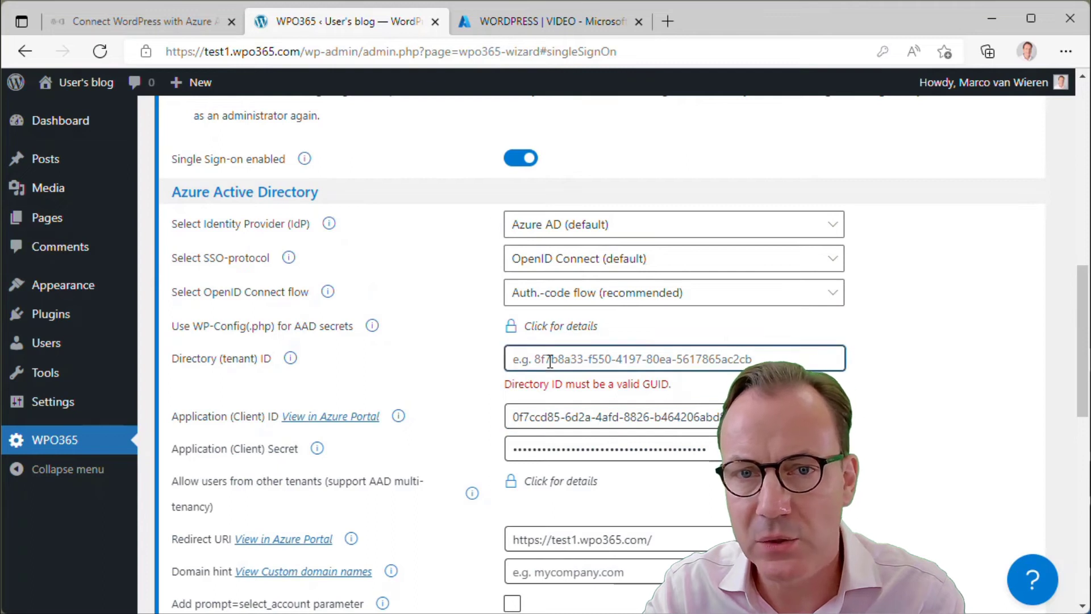
key(ctrl+v)
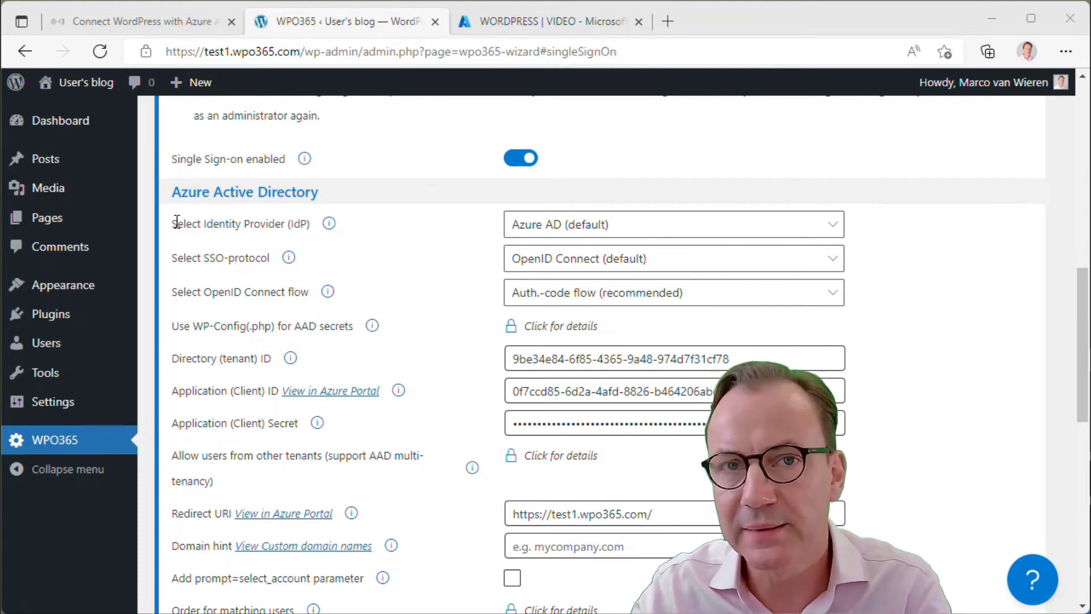
click(840, 230)
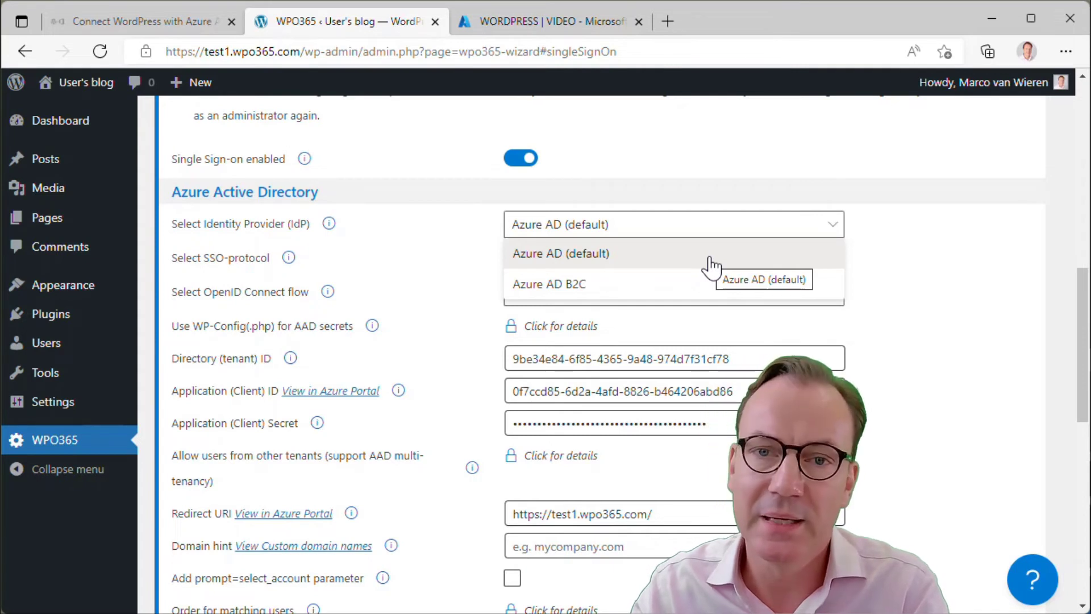
click(330, 225)
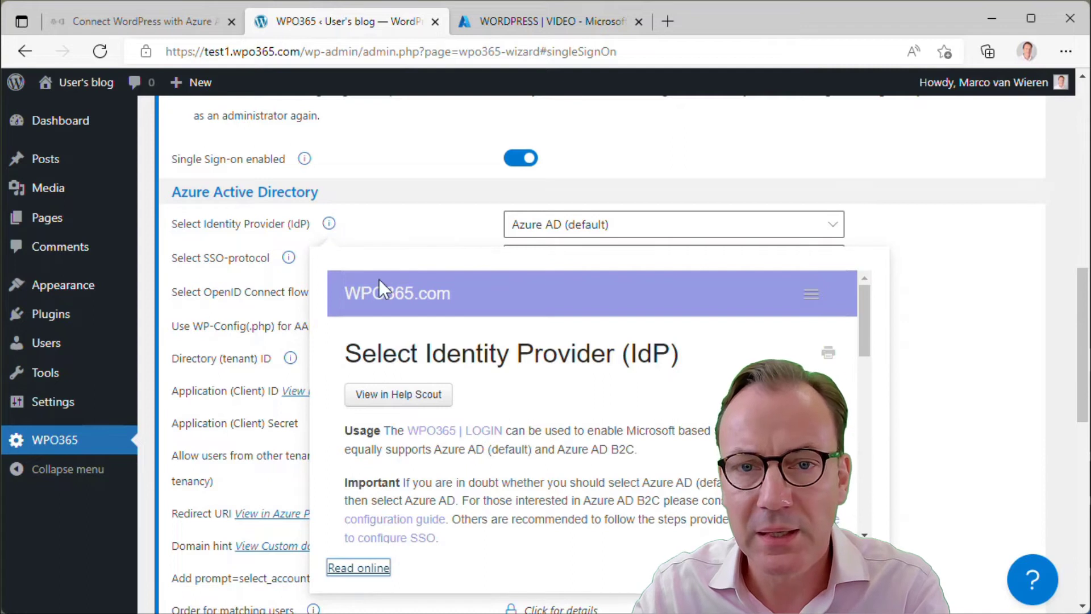
scroll(632, 426, down, 1)
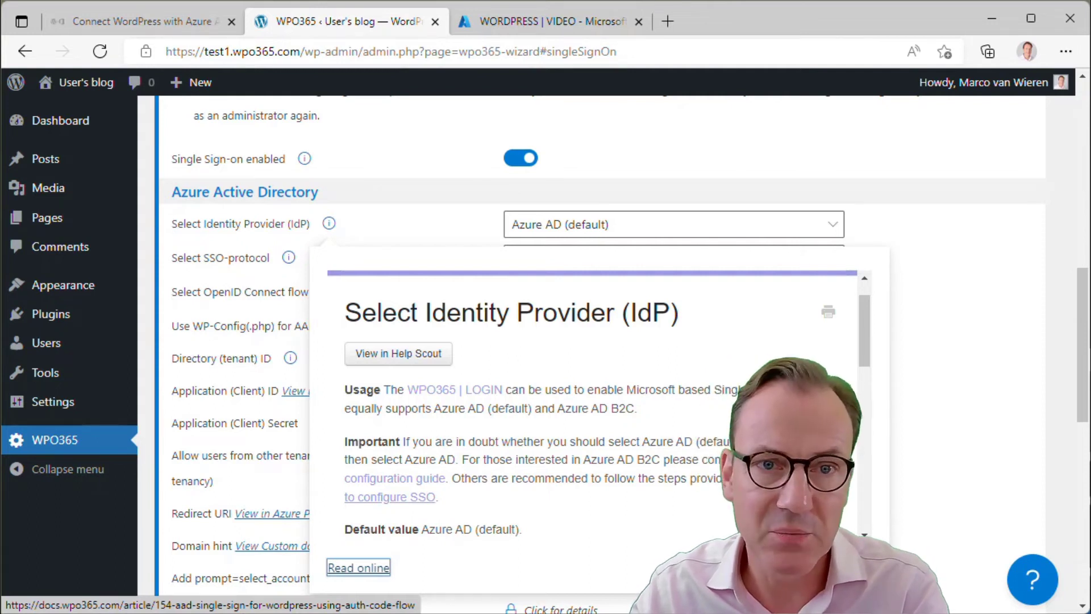
click(263, 285)
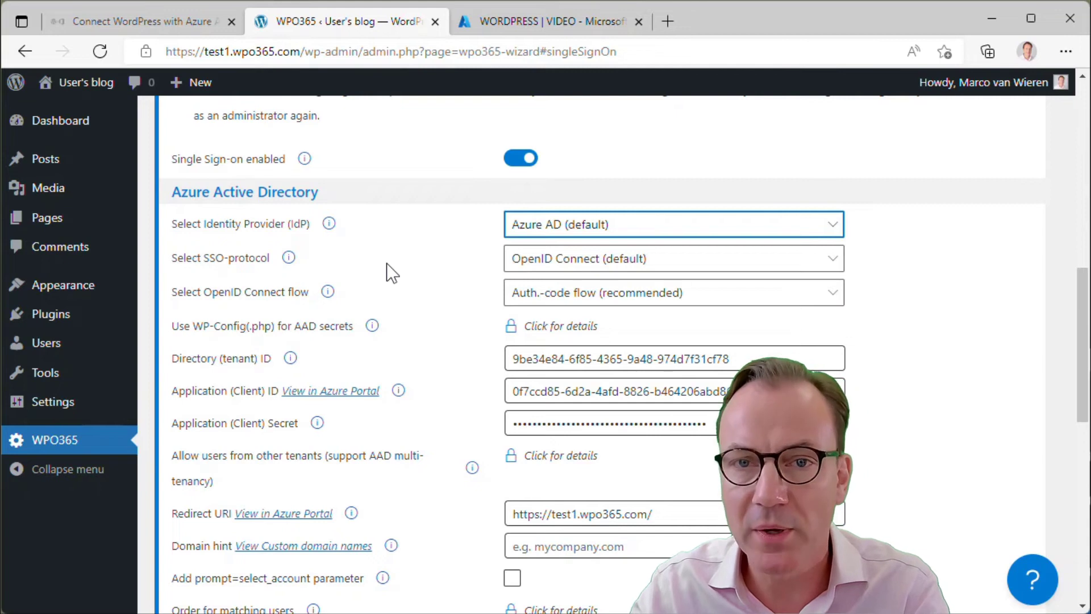
click(835, 263)
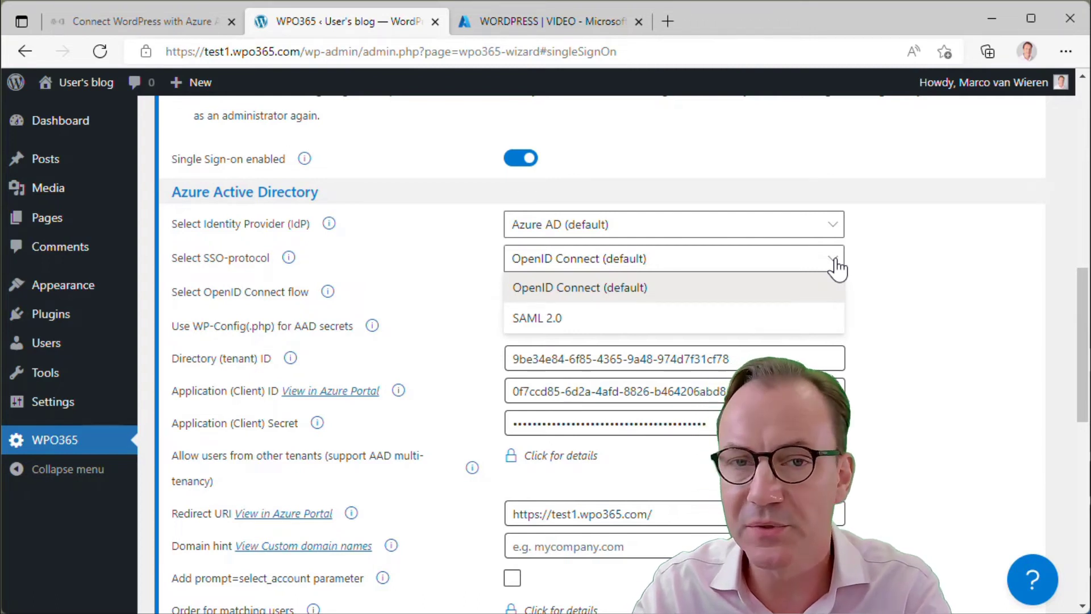
click(415, 259)
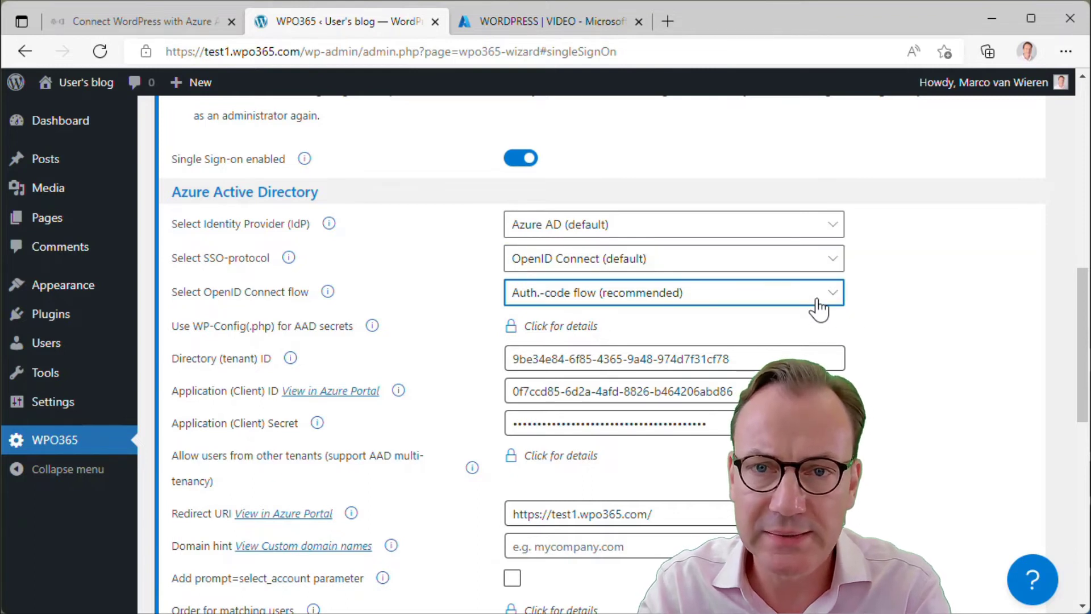
click(816, 300)
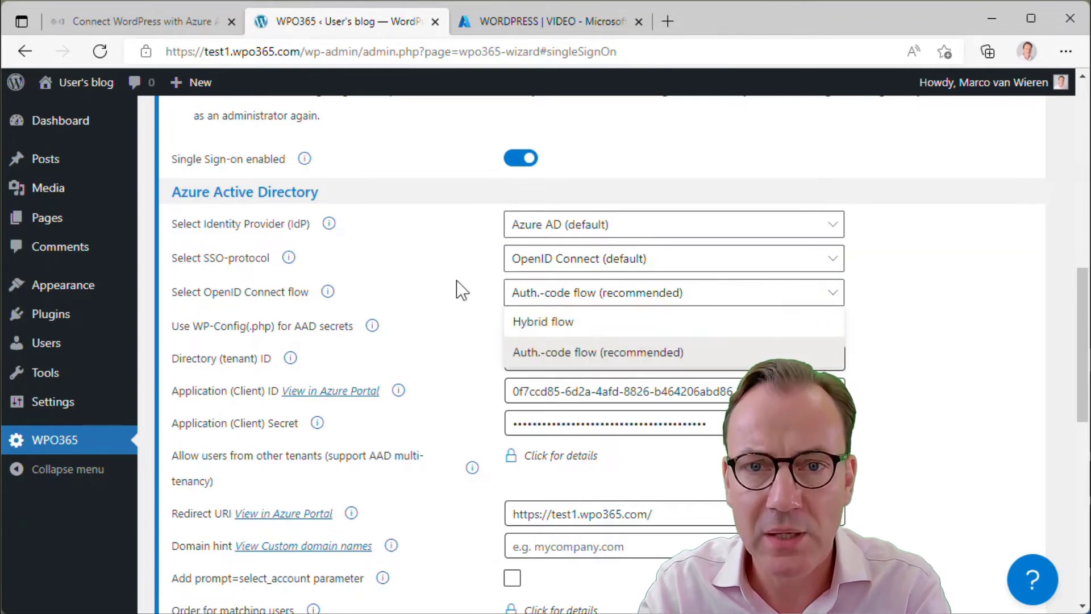
click(442, 278)
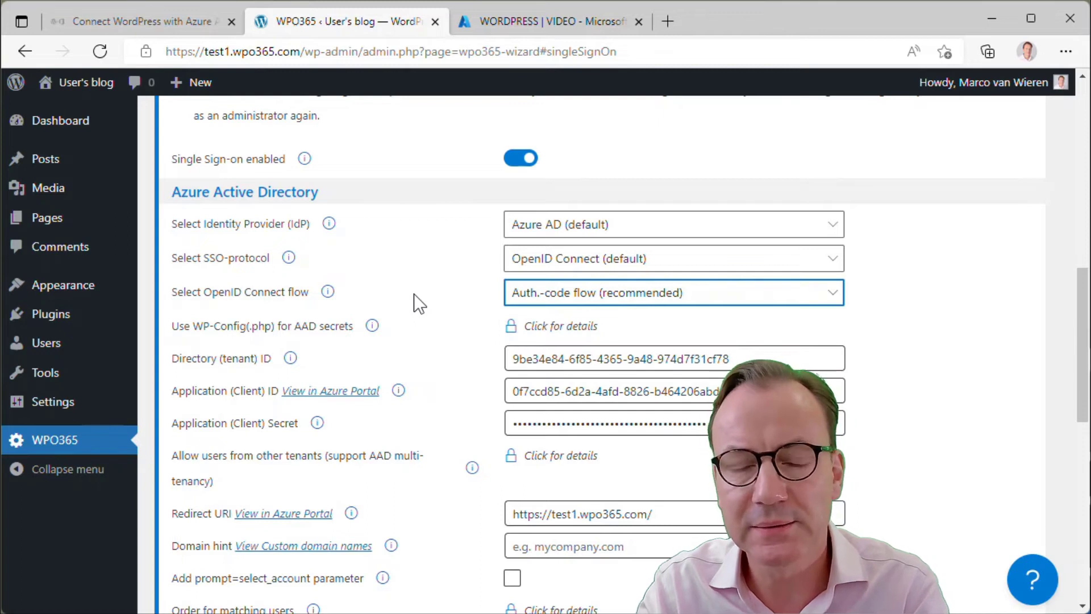
click(329, 293)
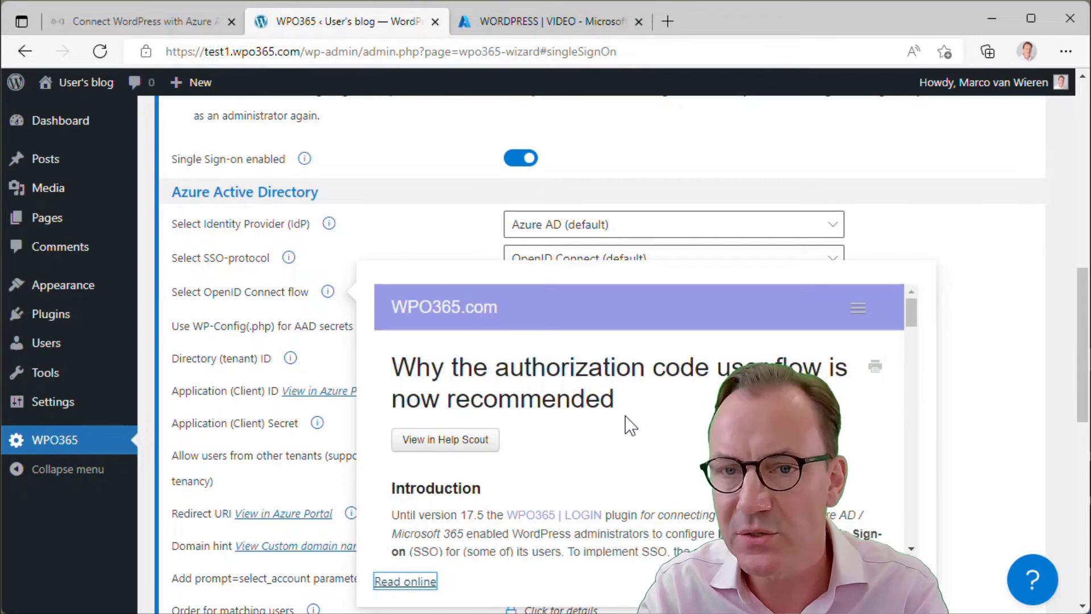
click(314, 321)
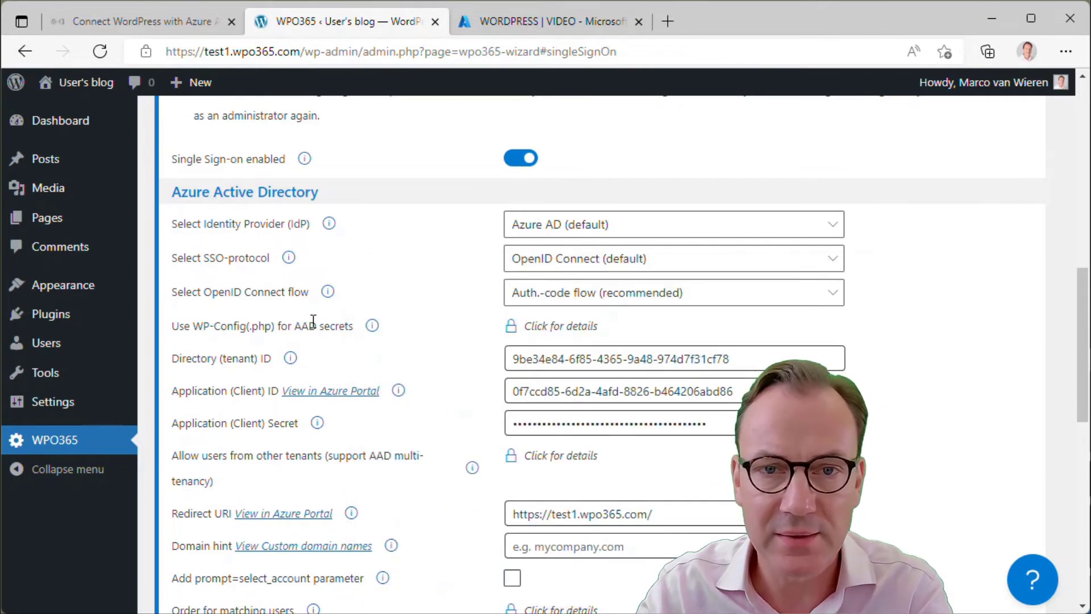
scroll(418, 379, down, 1)
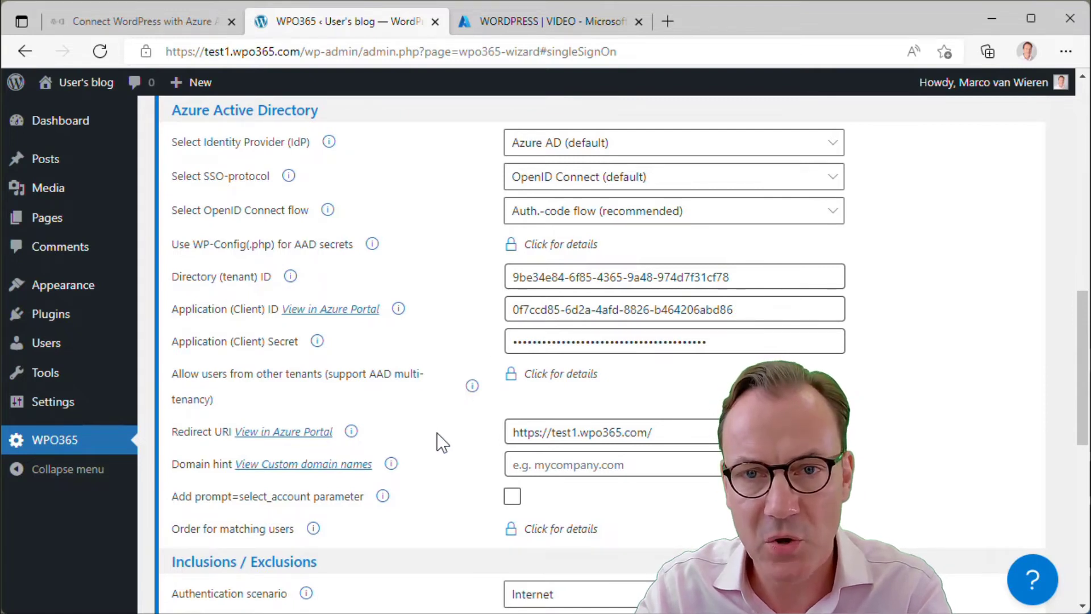
Save the WPO365 single sign-on configuration from the bottom of the settings page
scroll(442, 442, down, 4)
scroll(441, 446, down, 3)
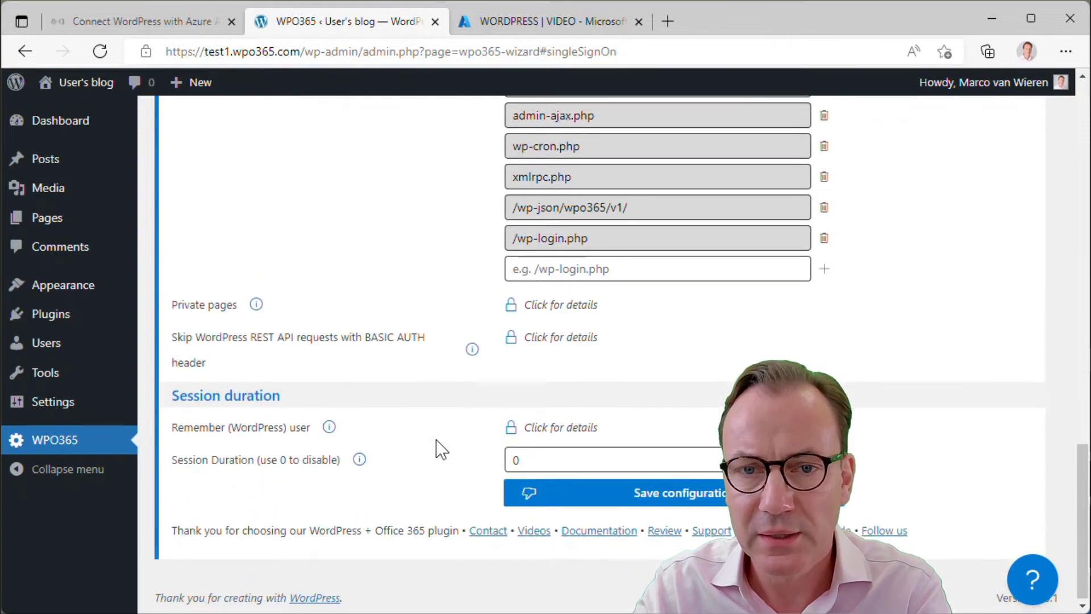
click(684, 498)
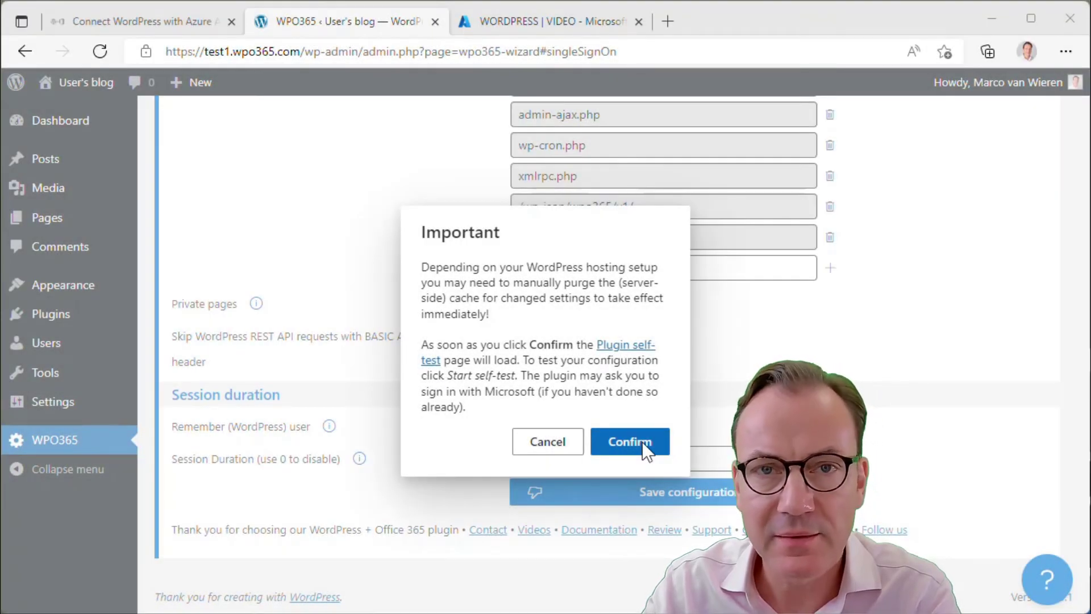
Confirm the cache notice and review the WPO365 Plugin self-test page that loads
click(646, 449)
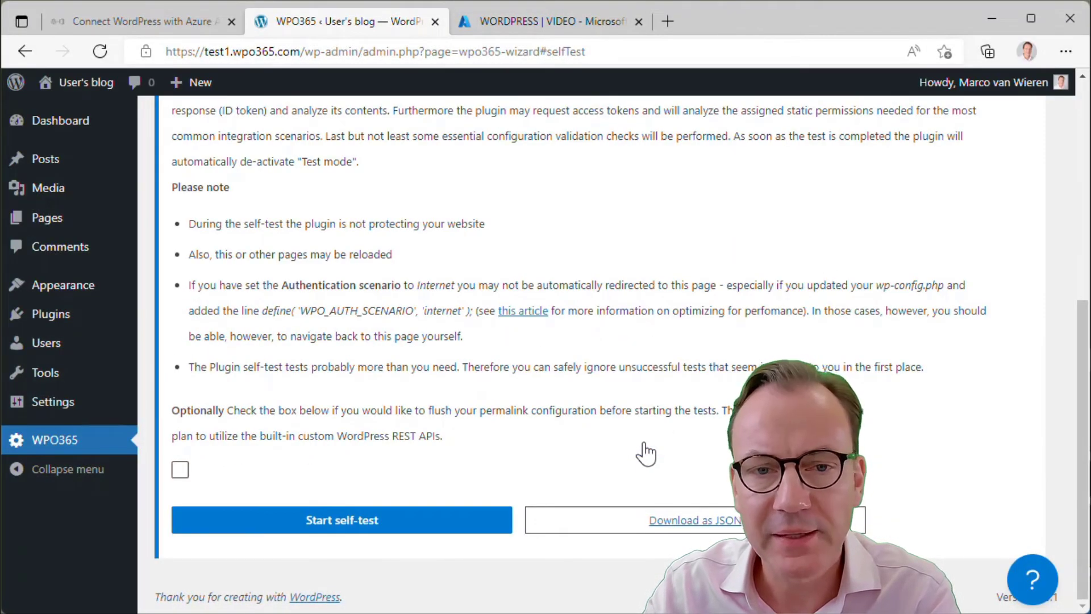
scroll(645, 449, up, 5)
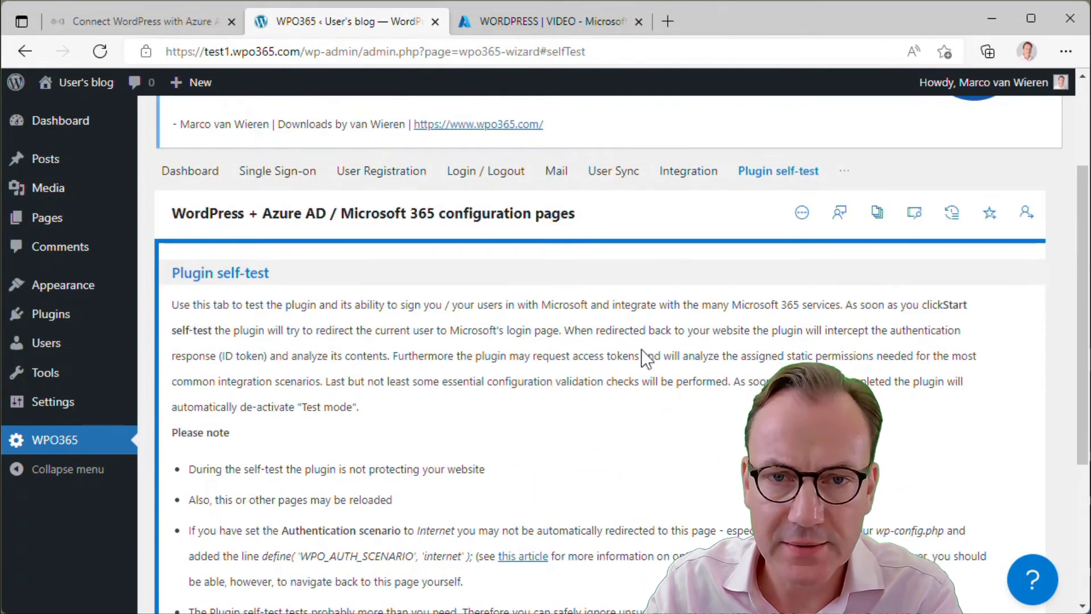
scroll(644, 352, up, 3)
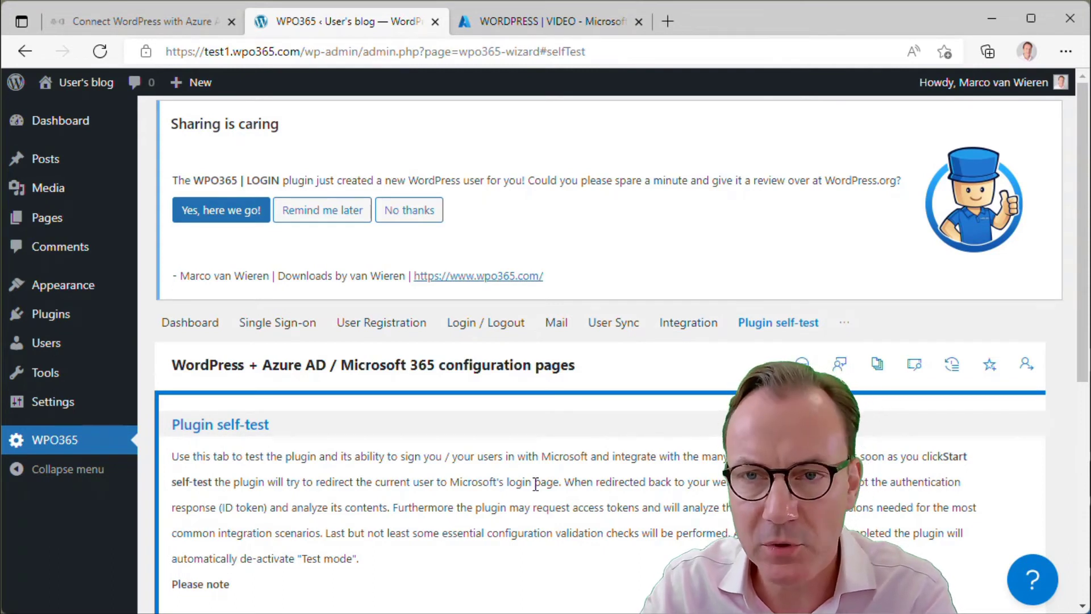
scroll(536, 484, down, 4)
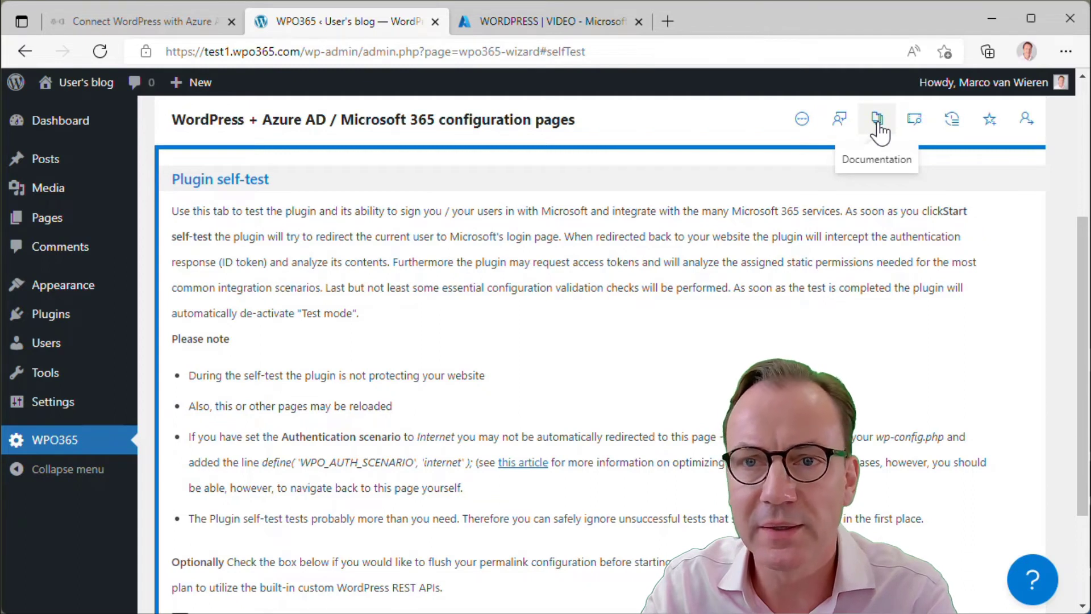
click(878, 121)
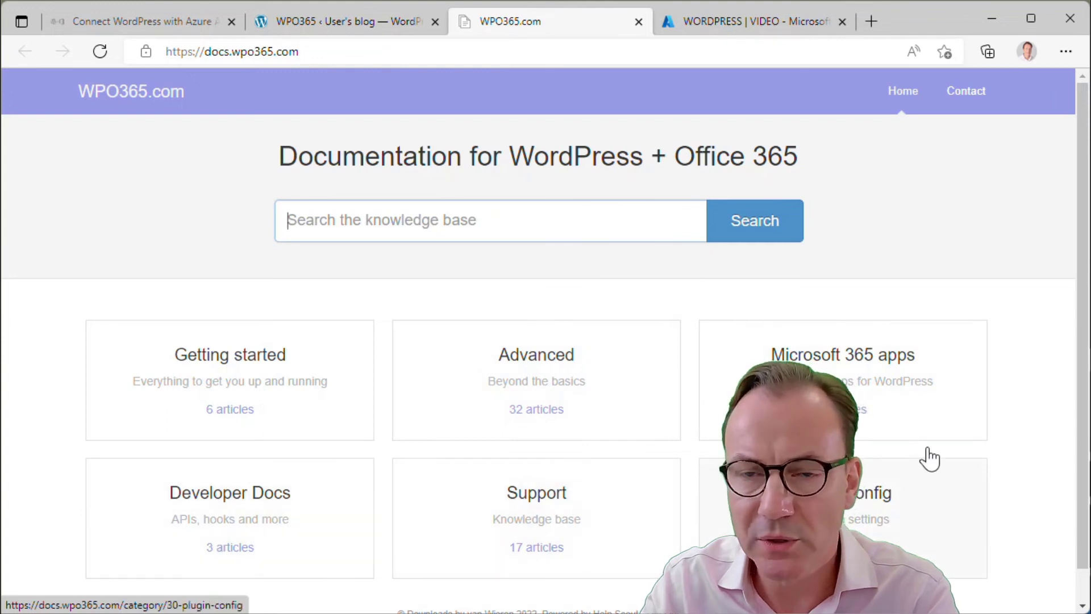
click(639, 23)
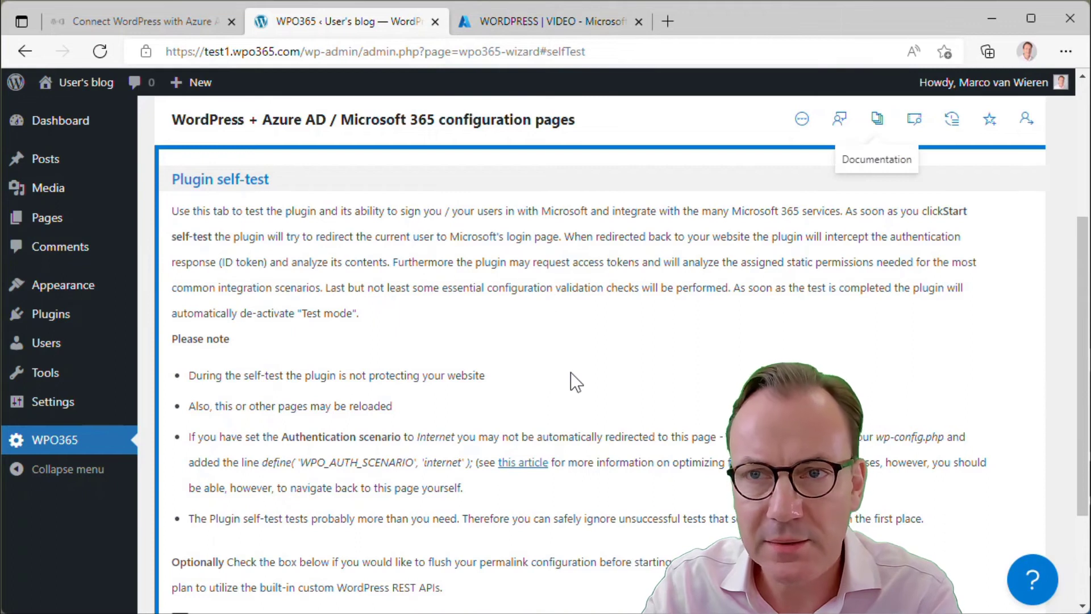
scroll(571, 373, down, 2)
scroll(570, 375, down, 2)
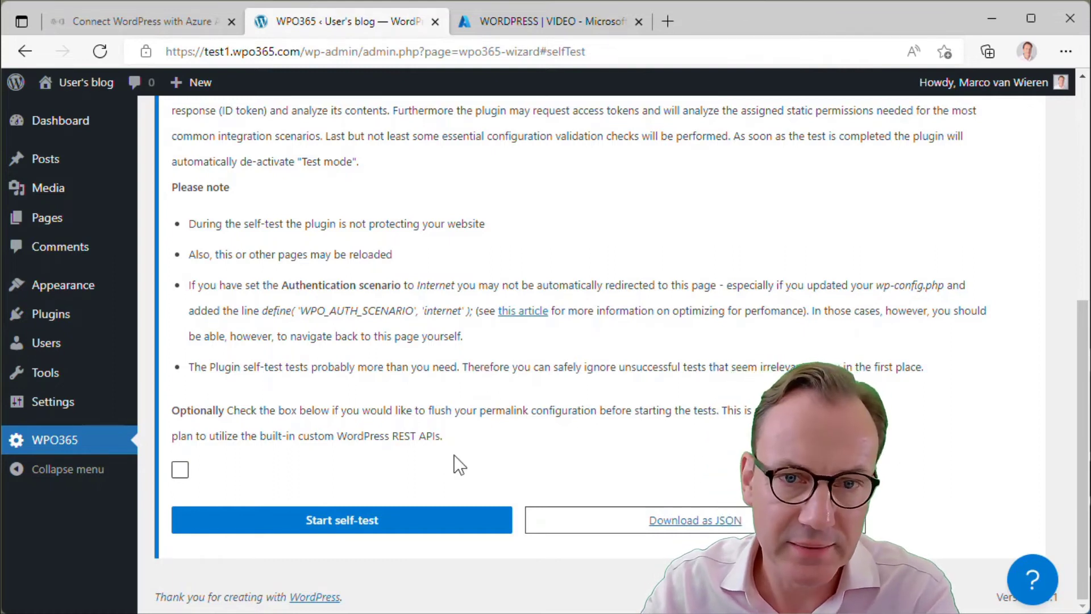
scroll(356, 275, up, 7)
Sign the administrator out of the Microsoft Azure portal and close the Azure tab
click(562, 21)
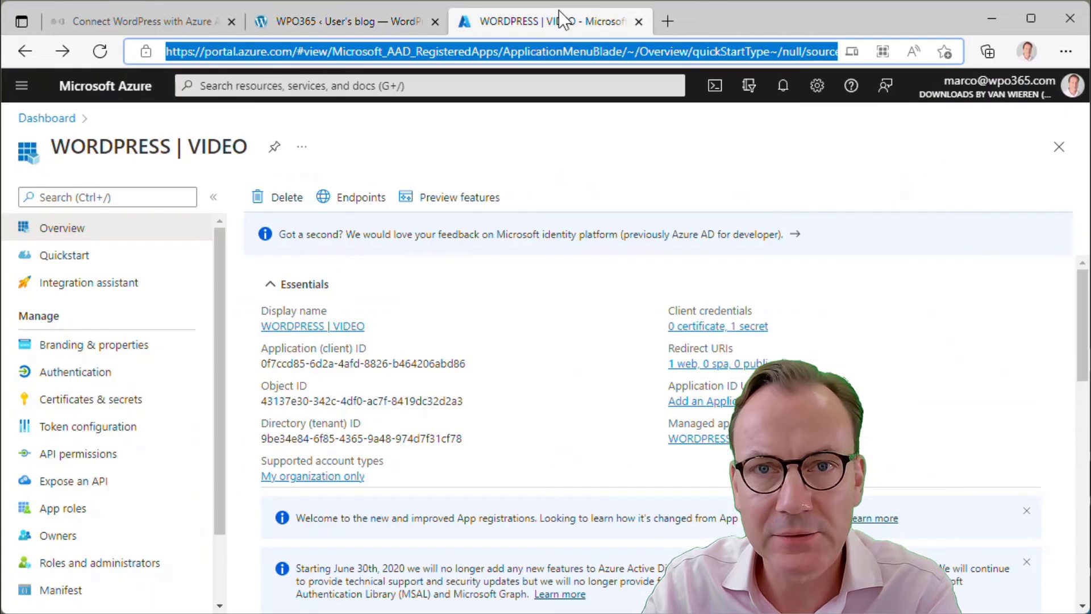
click(1036, 98)
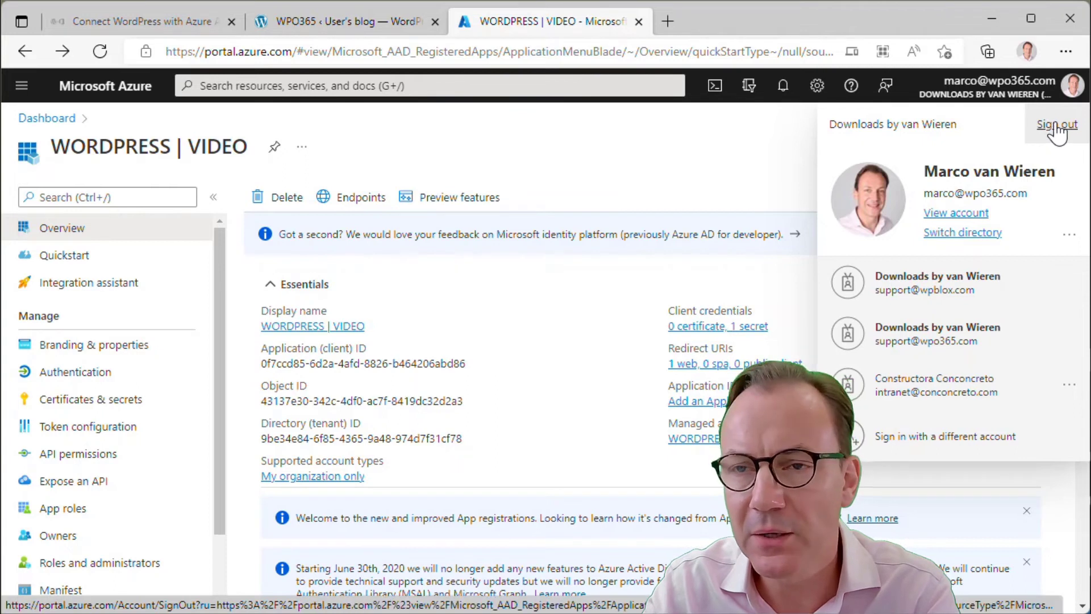
click(1057, 125)
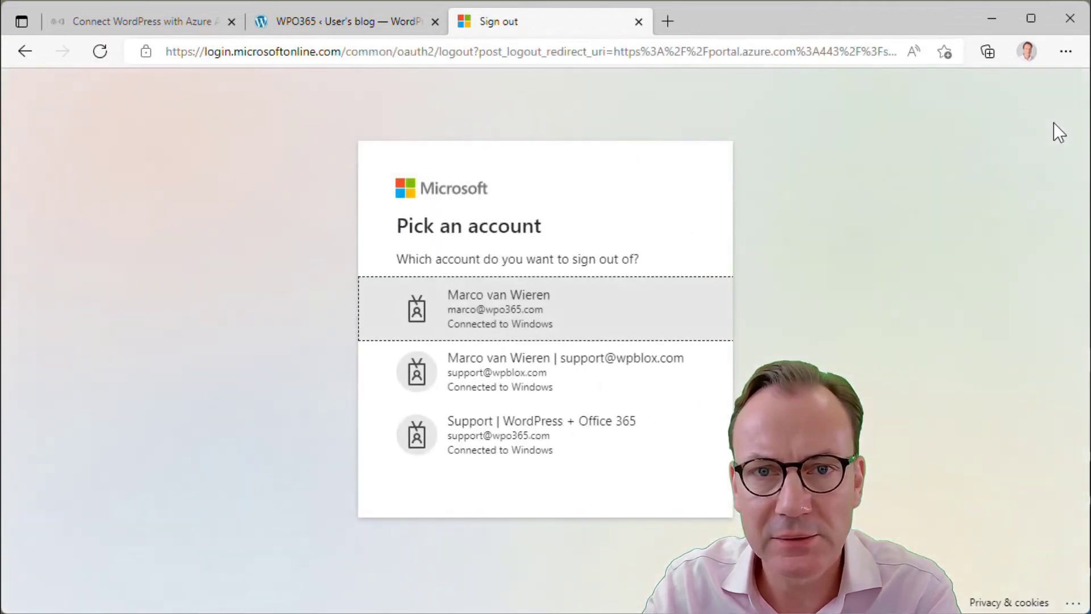
click(591, 324)
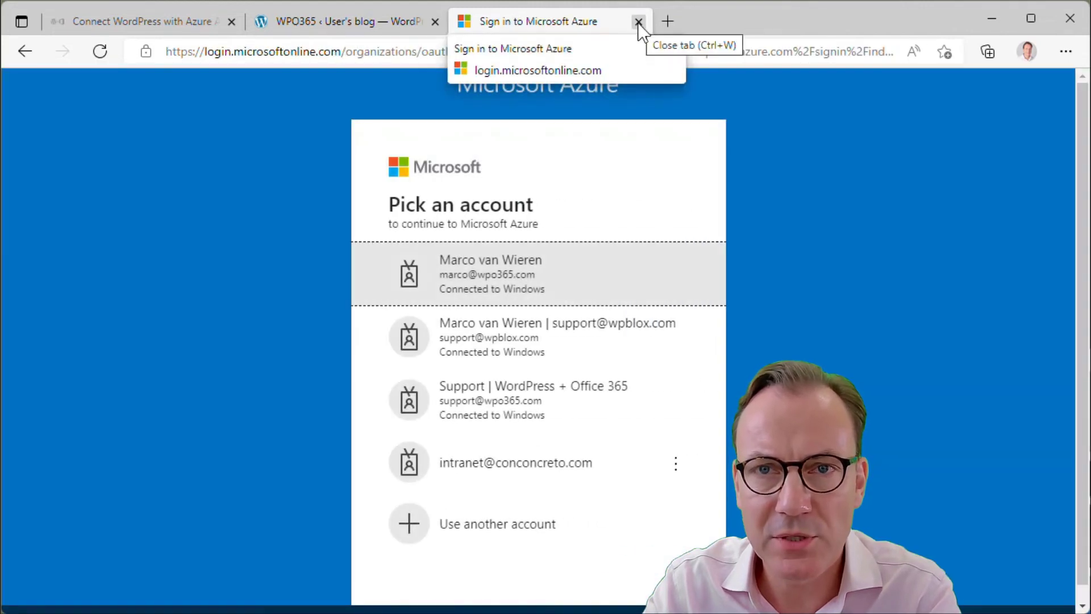
click(638, 22)
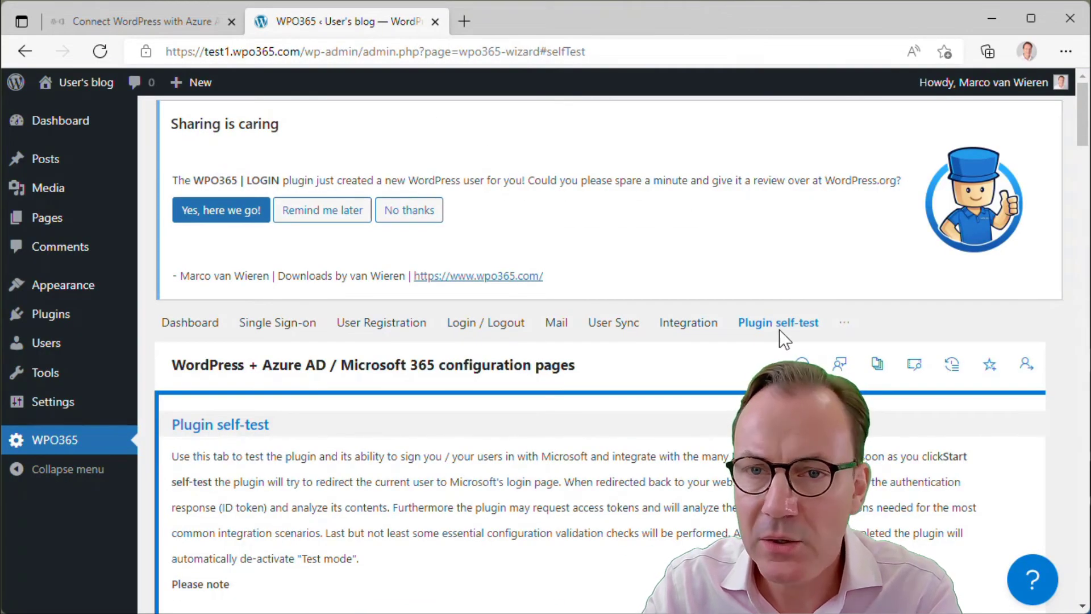
Start the WPO365 self-test and sign in with the first listed Microsoft account
scroll(776, 341, down, 6)
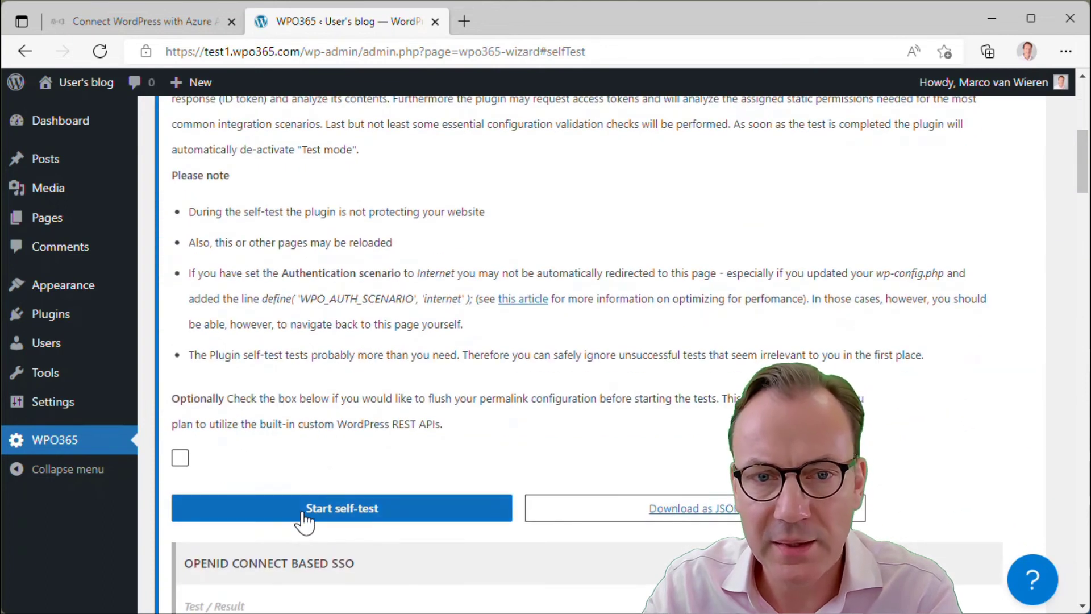
click(305, 511)
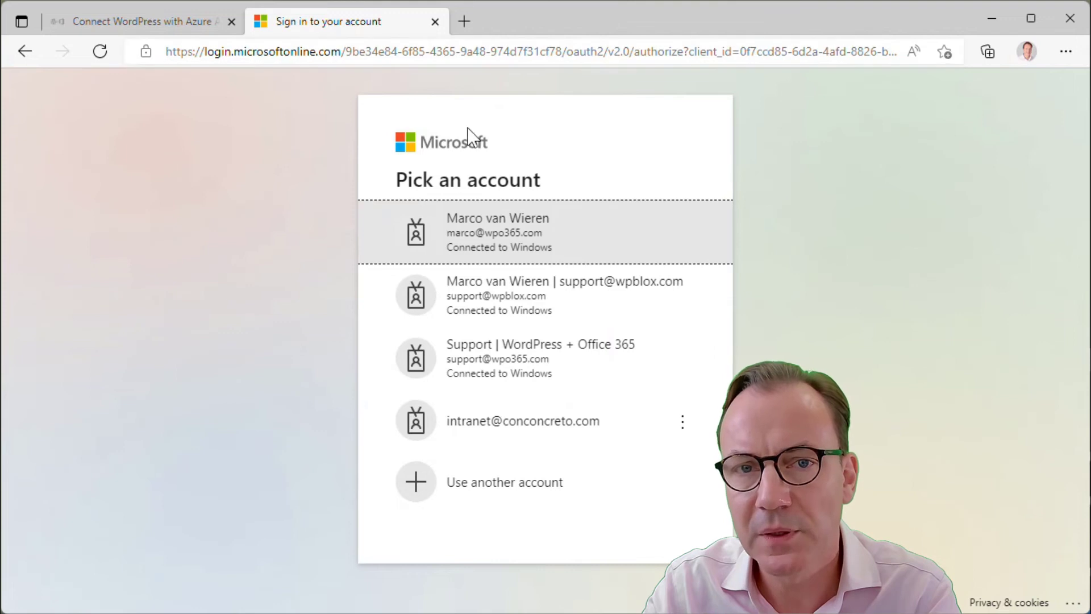
click(534, 235)
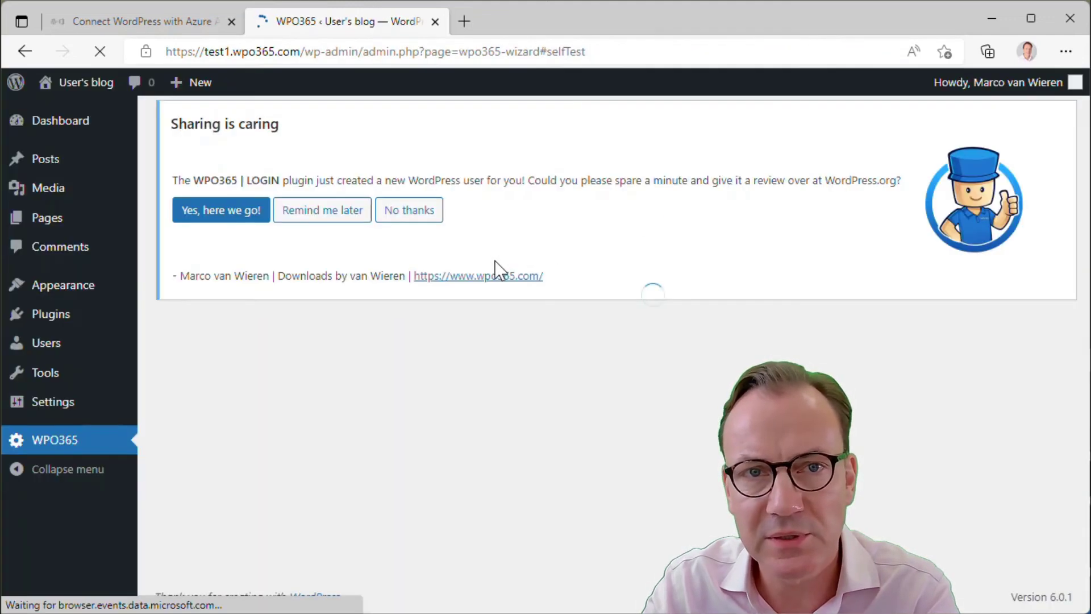
scroll(502, 288, down, 1)
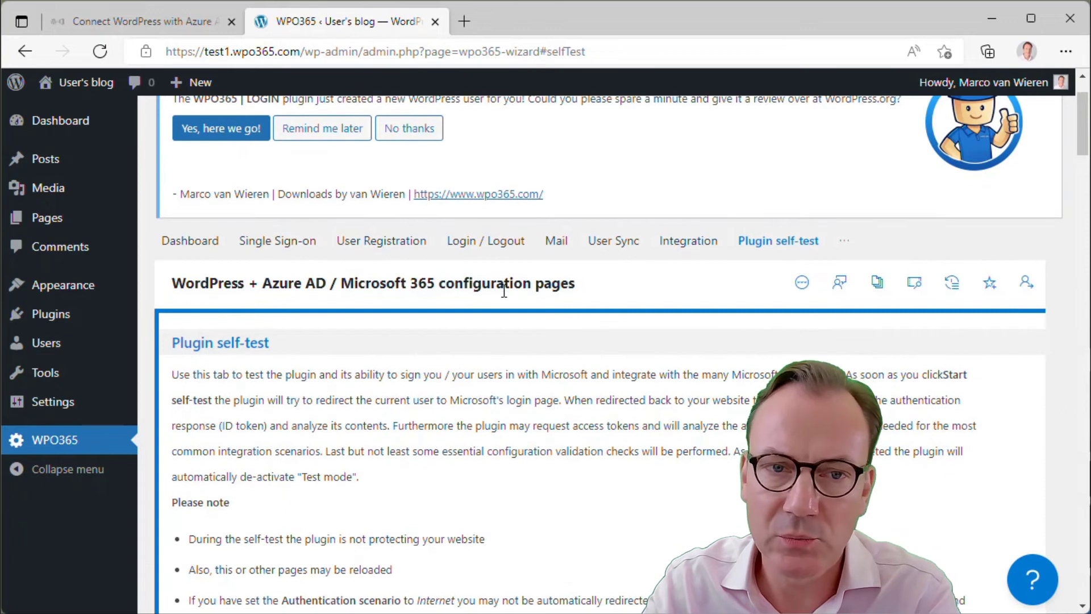
scroll(503, 291, down, 7)
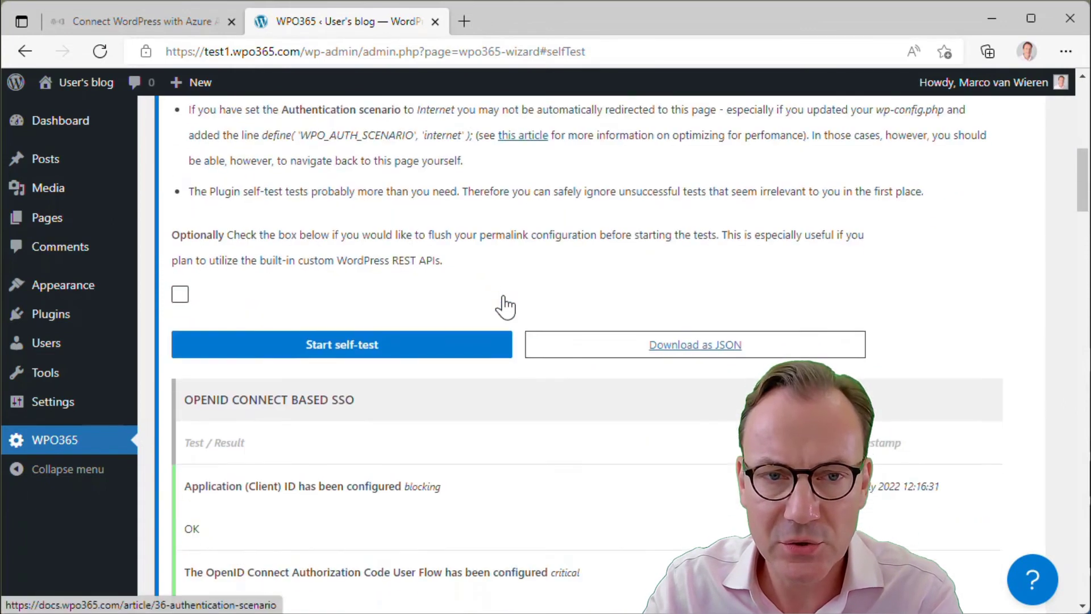
scroll(505, 307, down, 3)
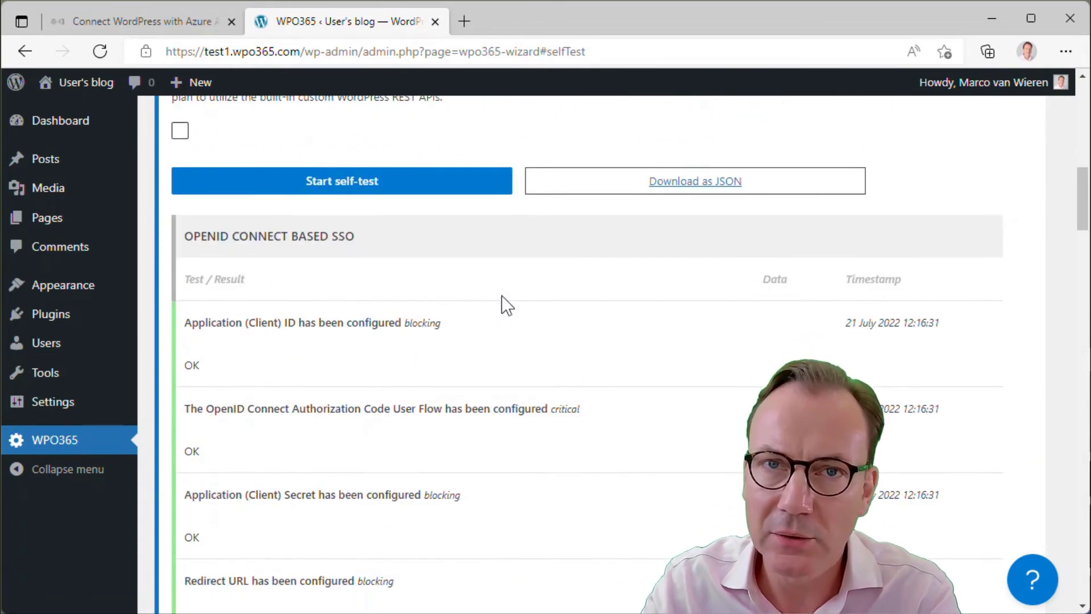
scroll(506, 305, down, 1)
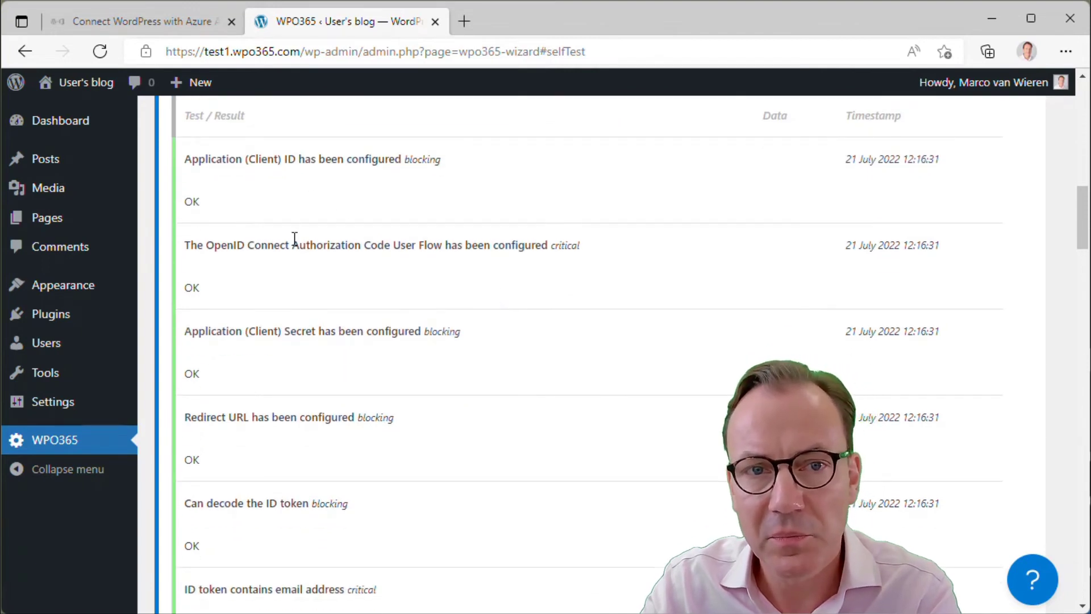
scroll(294, 239, down, 1)
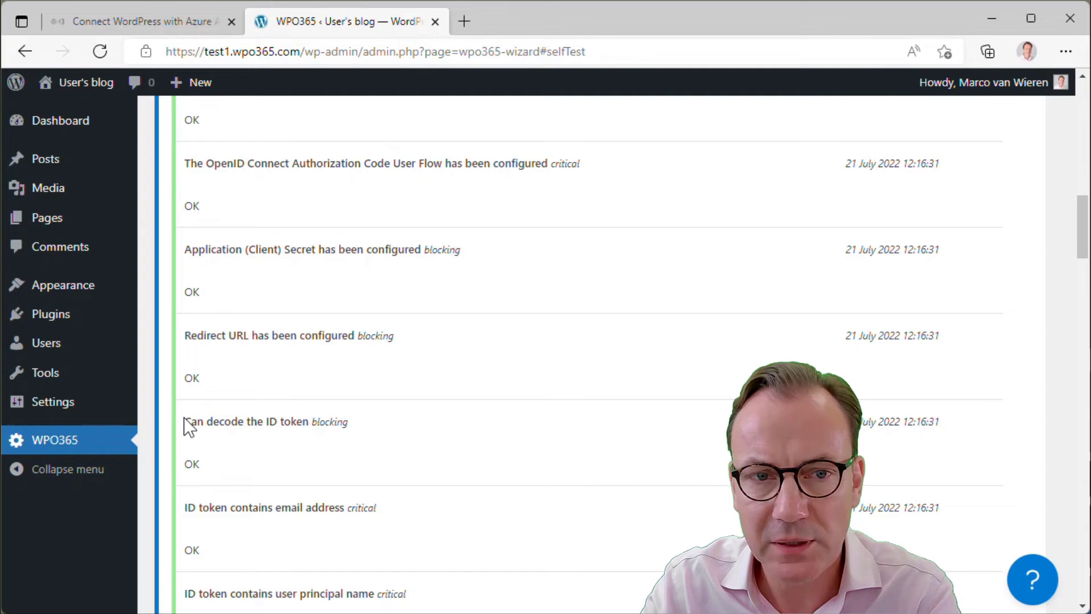
drag(206, 417, 304, 424)
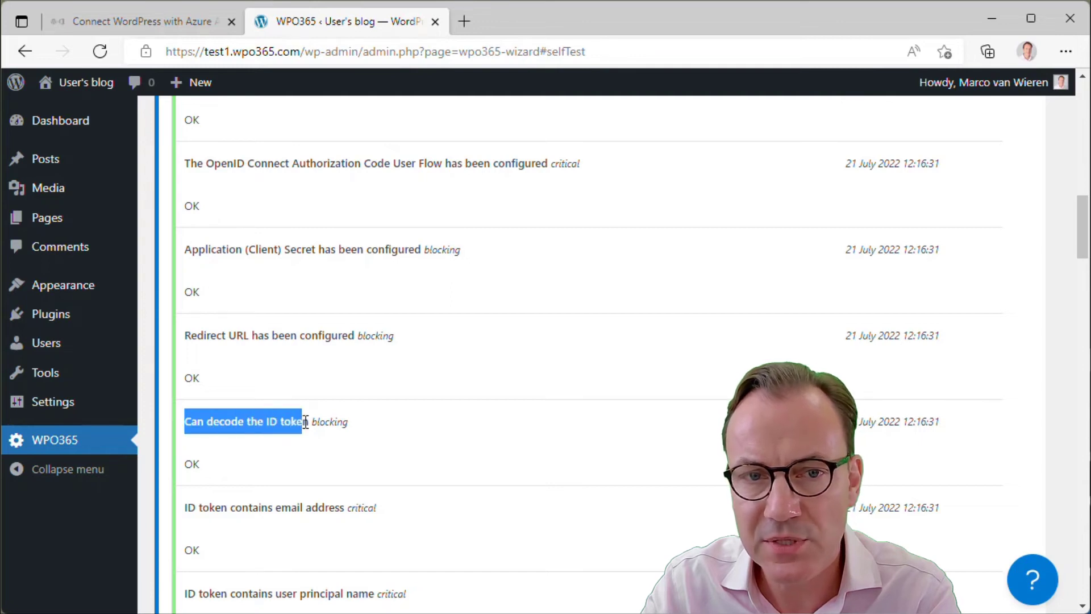
click(312, 438)
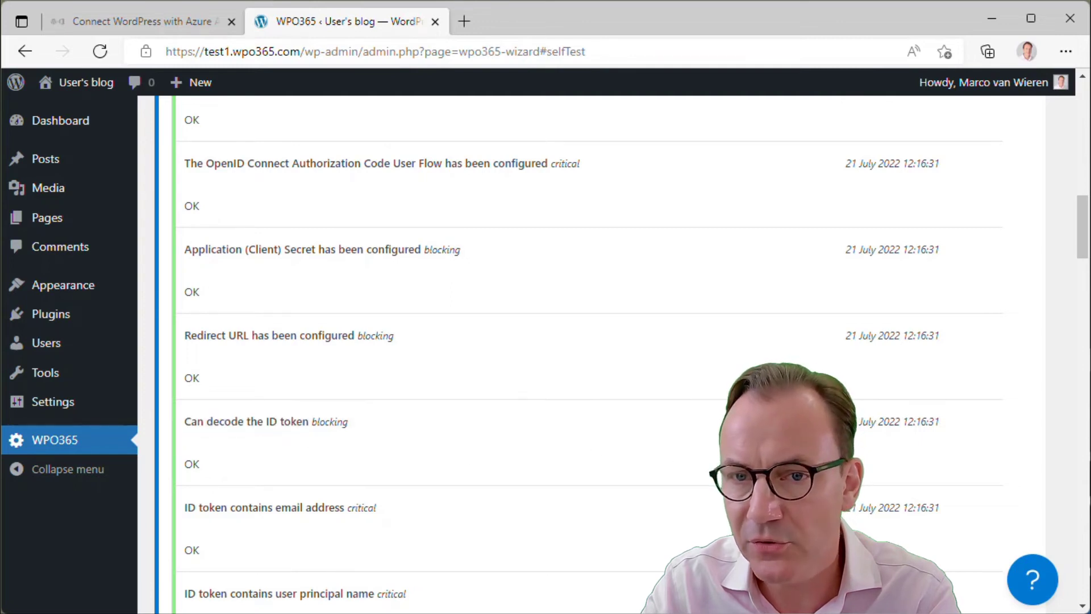
Open and scroll through the decoded claims from the 'Can decode the ID token' check
click(788, 422)
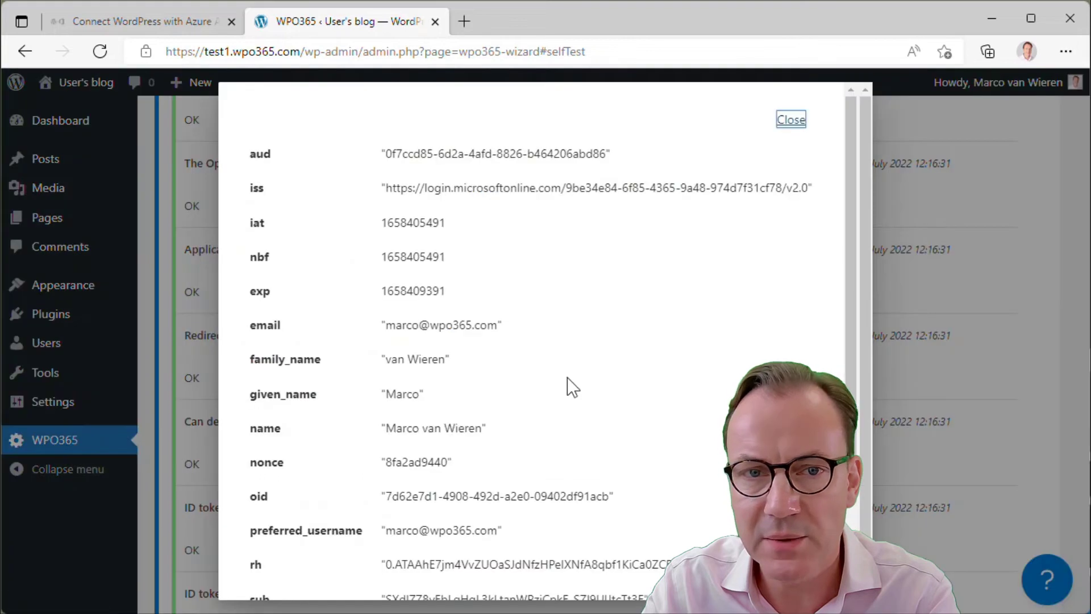
scroll(564, 387, down, 3)
scroll(564, 387, up, 3)
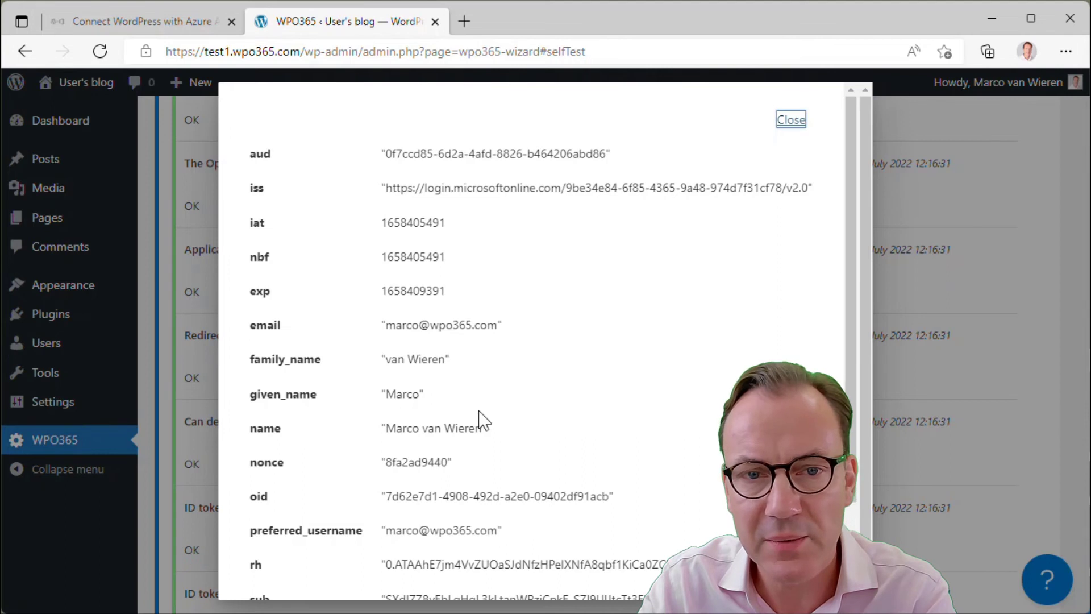
scroll(478, 419, down, 2)
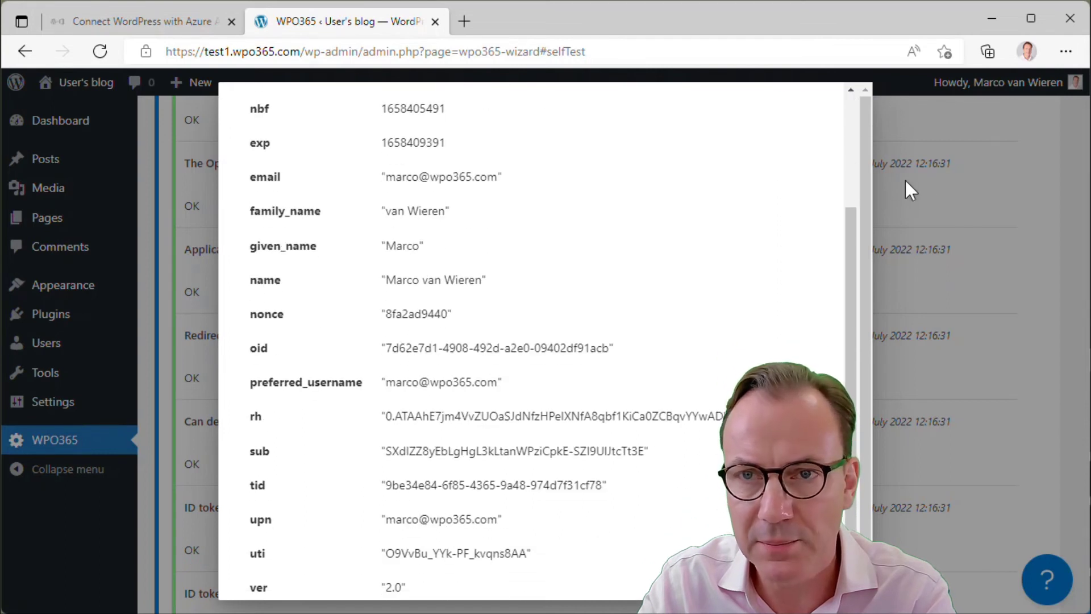
scroll(834, 359, up, 2)
Close the claims window and follow the 'User registration' link under the custom domain check
click(801, 119)
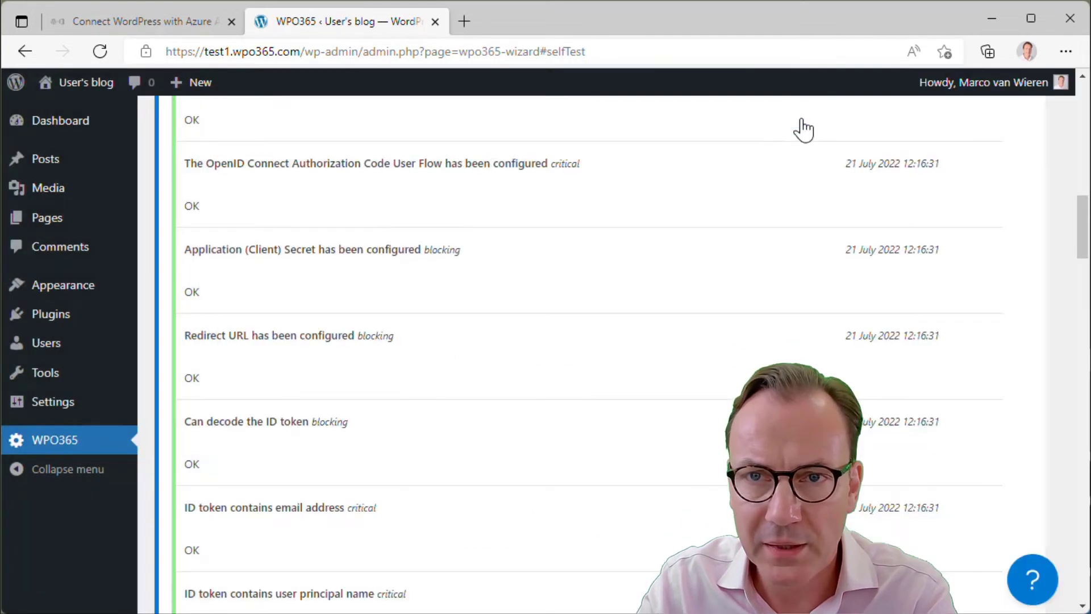
scroll(536, 368, down, 3)
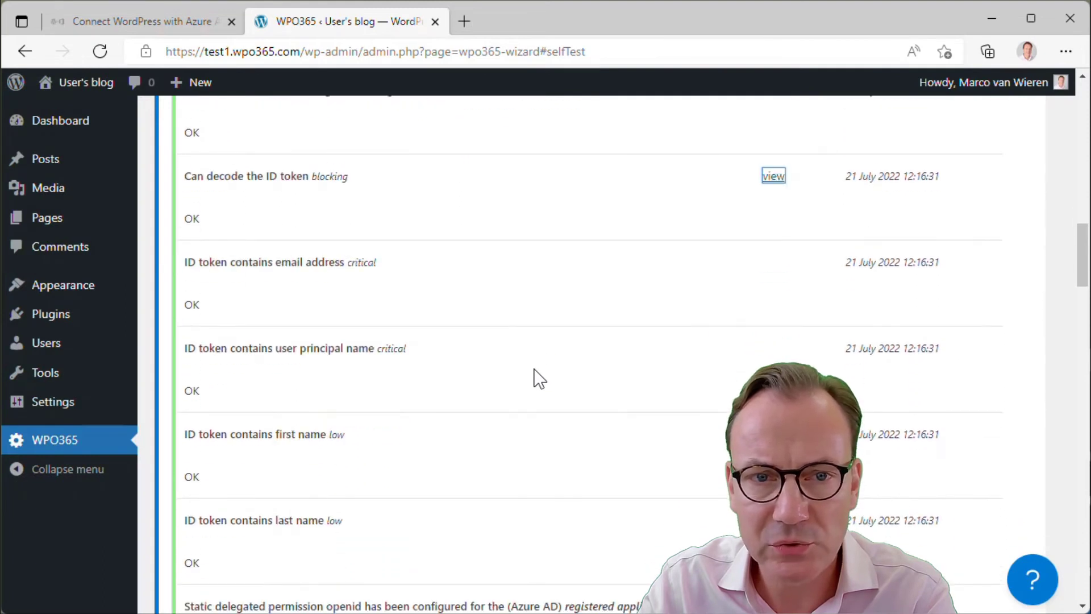
scroll(427, 392, down, 5)
scroll(431, 402, down, 1)
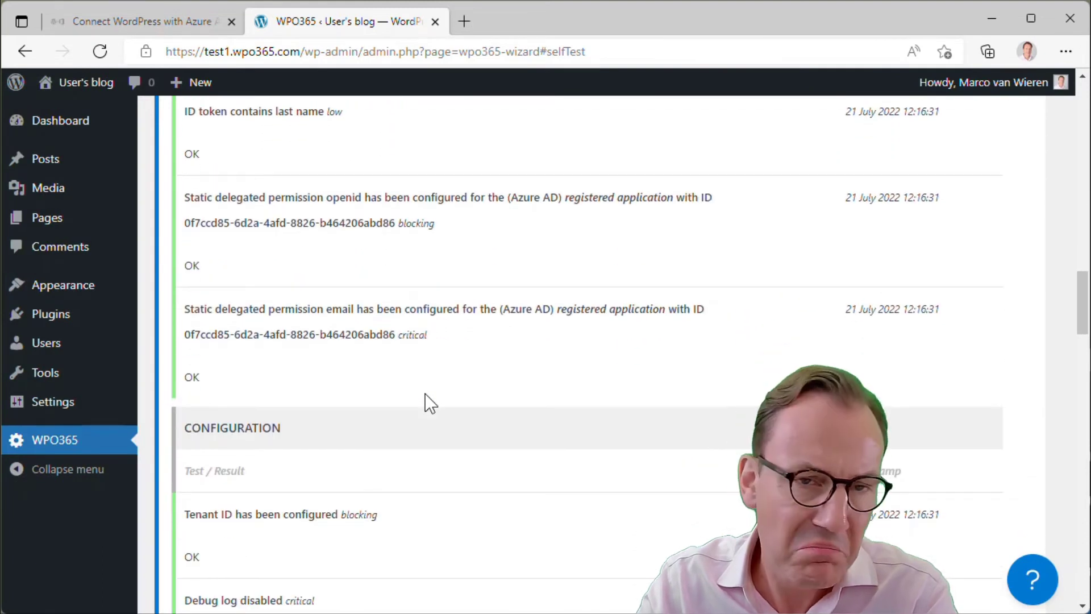
scroll(430, 403, down, 4)
scroll(430, 405, down, 4)
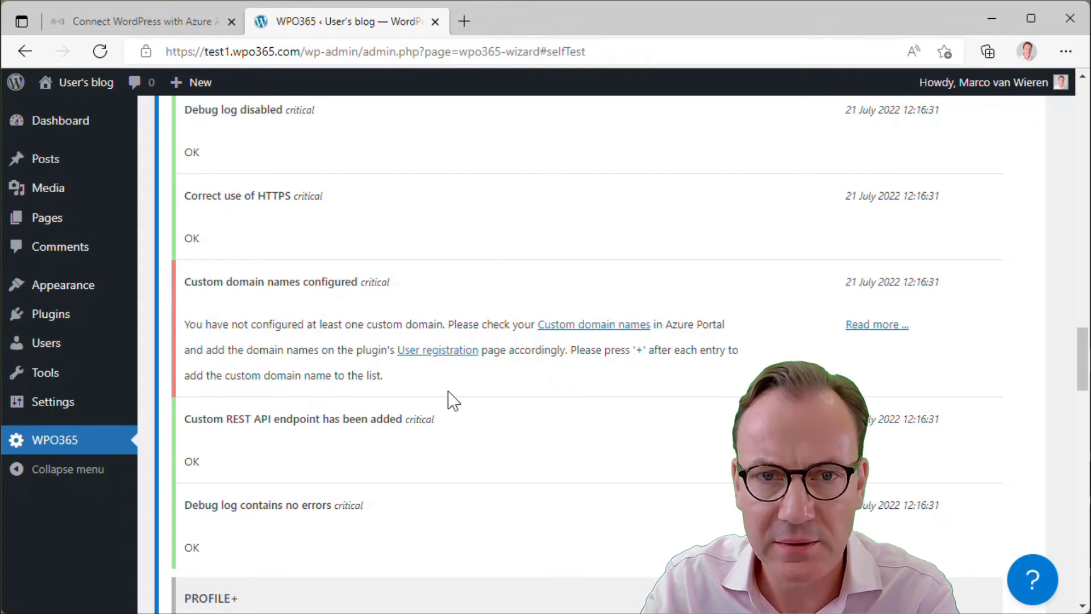
click(427, 351)
Open the Azure Custom domain names list via the 'View Custom domain names' link
scroll(424, 378, up, 15)
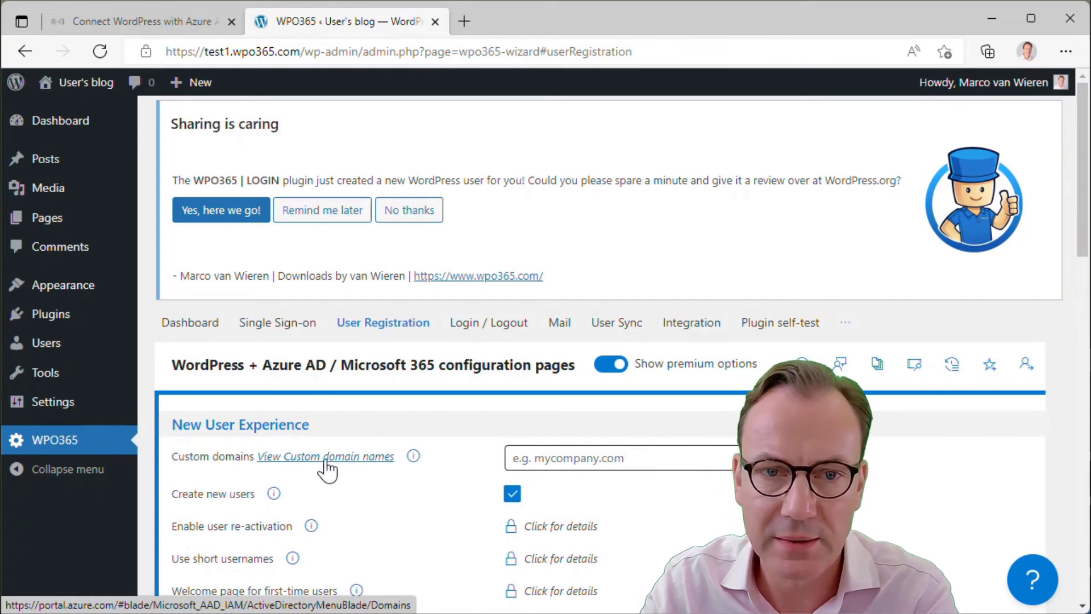
click(321, 458)
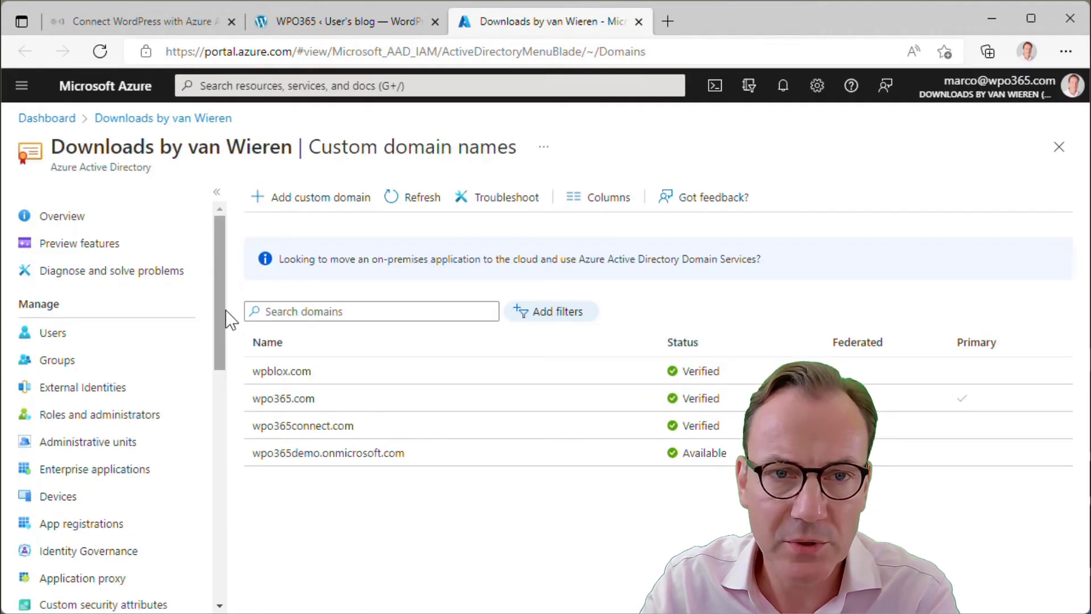
Select wpo365demo.onmicrosoft.com in the Azure domain list and return to WordPress
drag(222, 337, 214, 476)
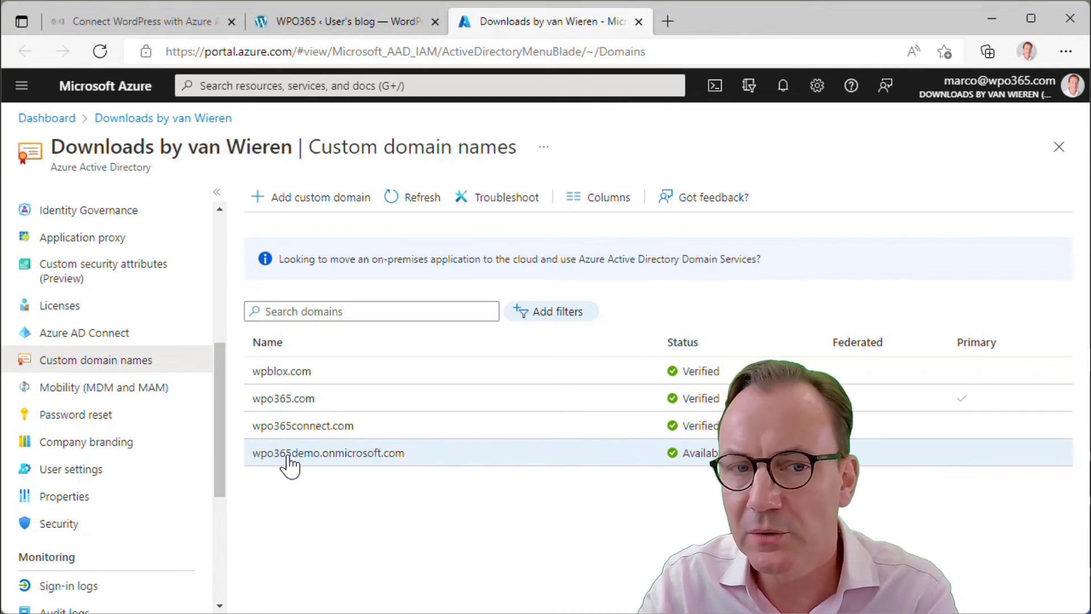
drag(417, 455, 254, 460)
key(ctrl+c)
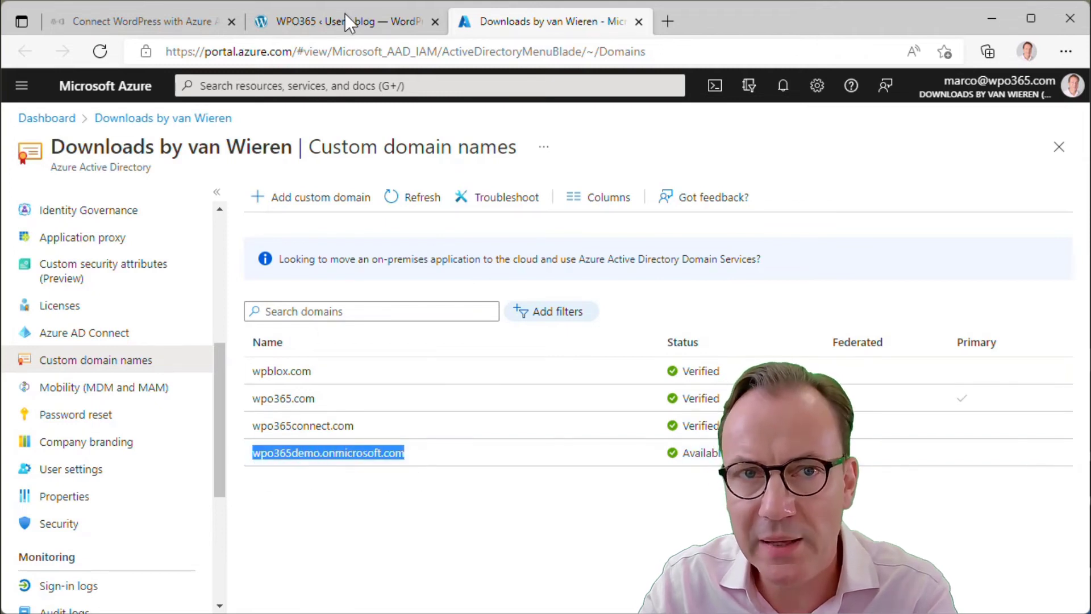
click(345, 21)
Add wpo365demo.onmicrosoft.com and wpo365.com to the WPO365 Custom domains list
click(563, 458)
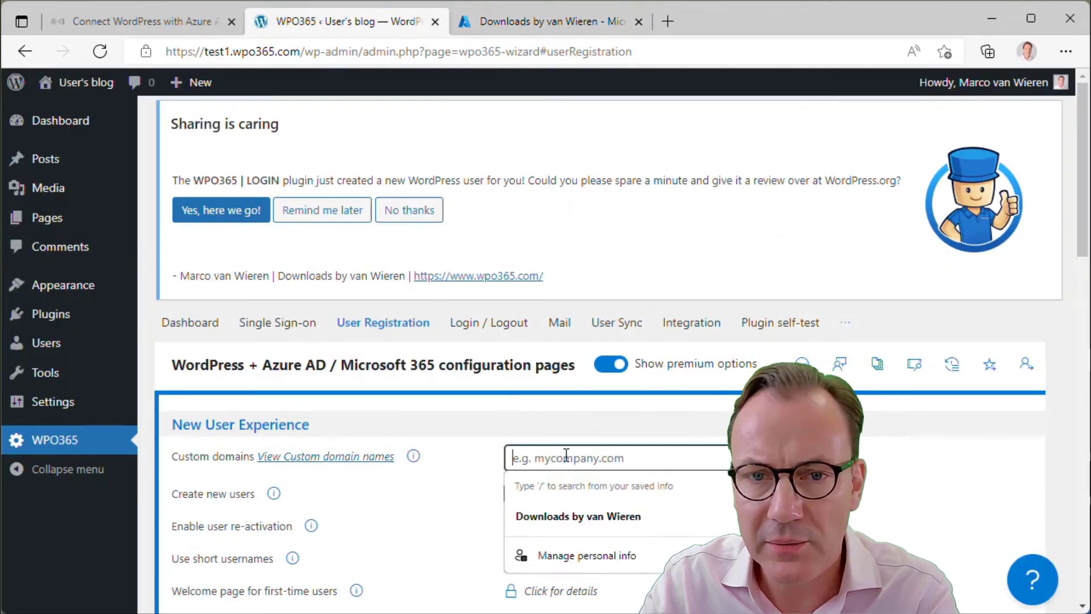
key(ctrl+v)
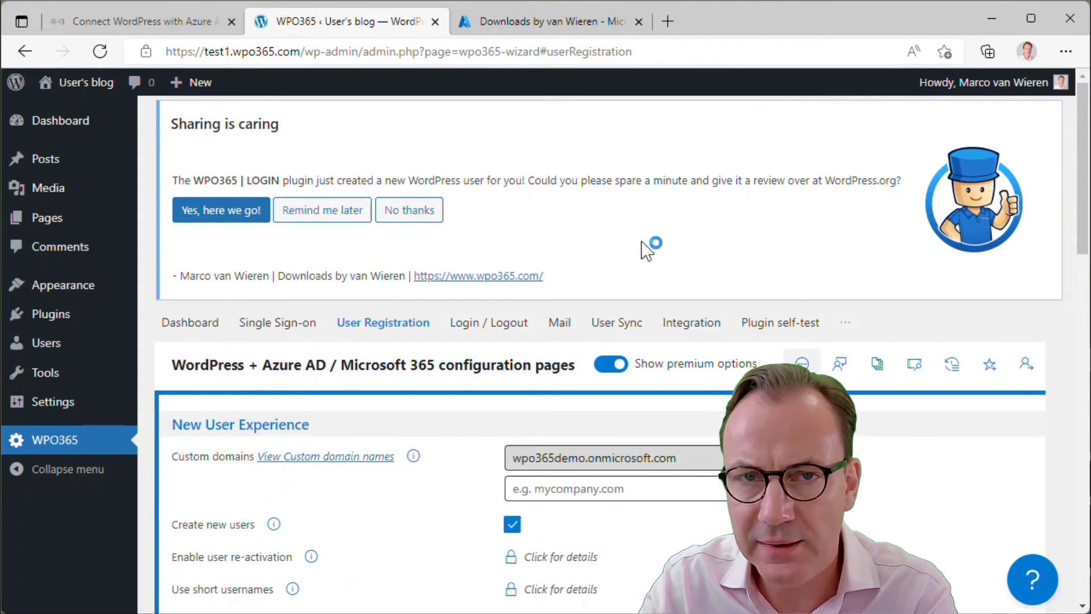
click(505, 24)
drag(316, 399, 253, 403)
key(ctrl+c)
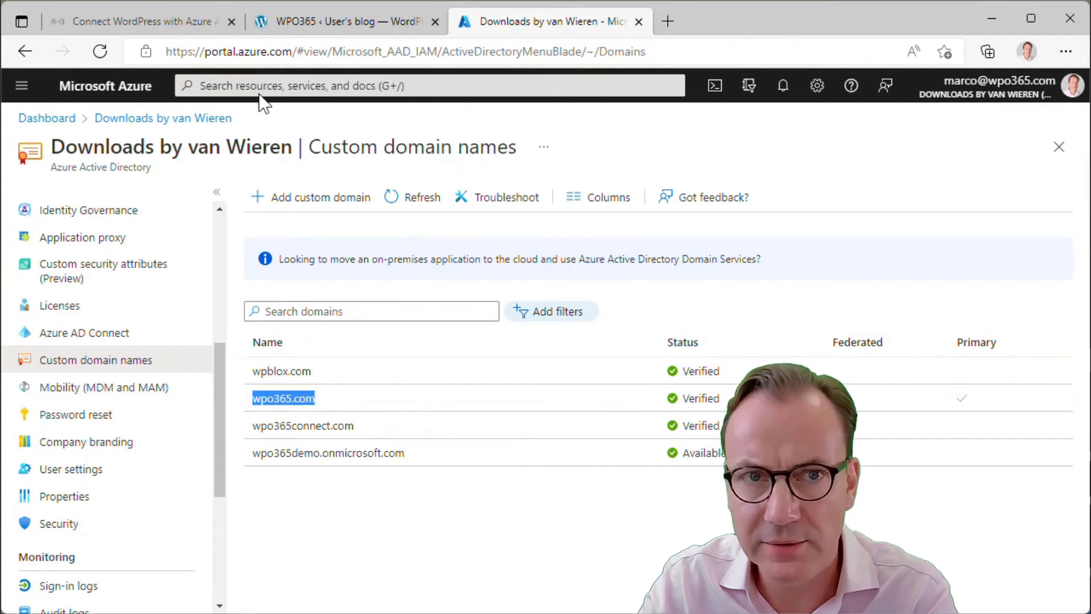
click(352, 21)
click(534, 486)
key(ctrl+v)
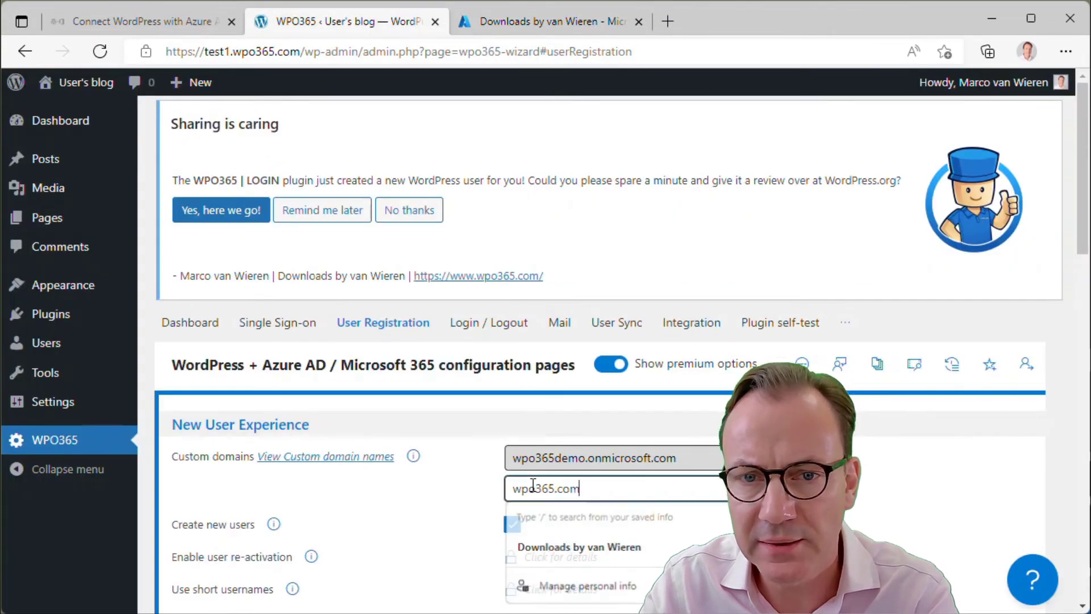
click(819, 488)
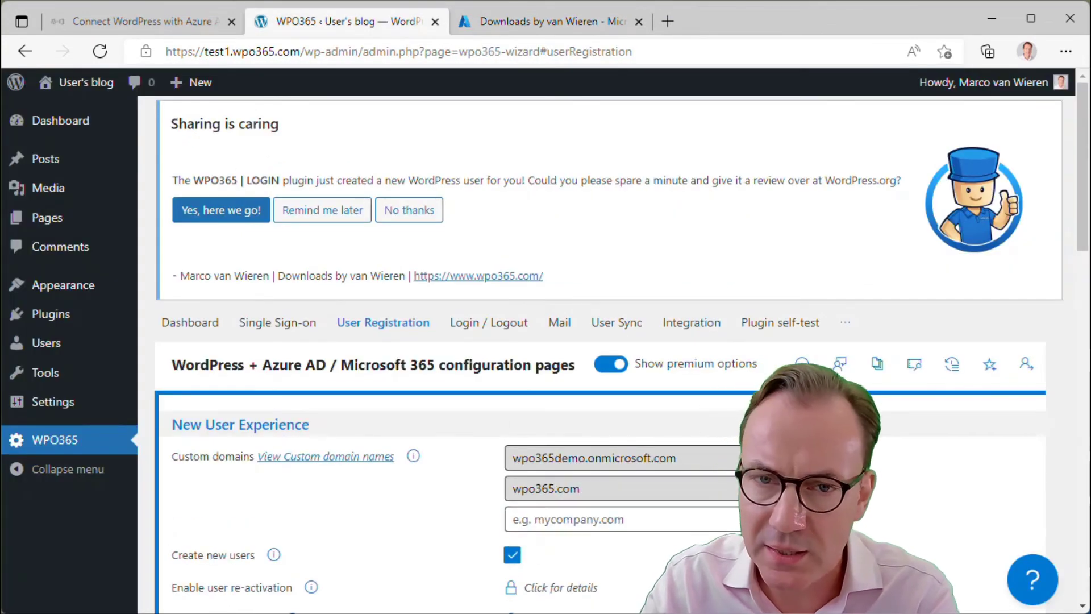
Save the user registration configuration
scroll(883, 528, down, 15)
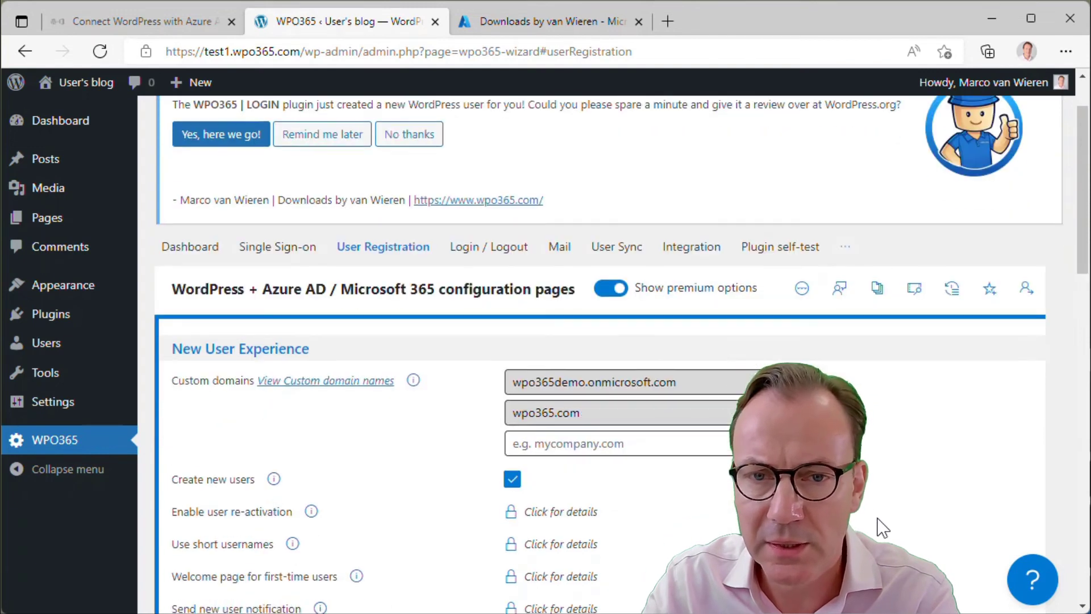
click(678, 492)
scroll(678, 506, up, 2)
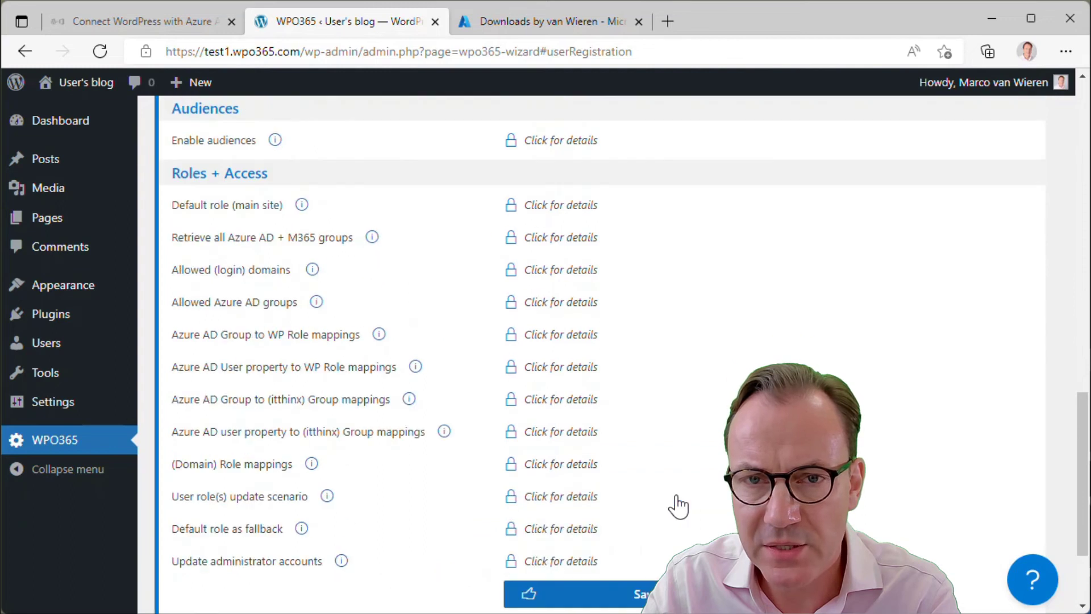
scroll(678, 504, up, 15)
click(776, 323)
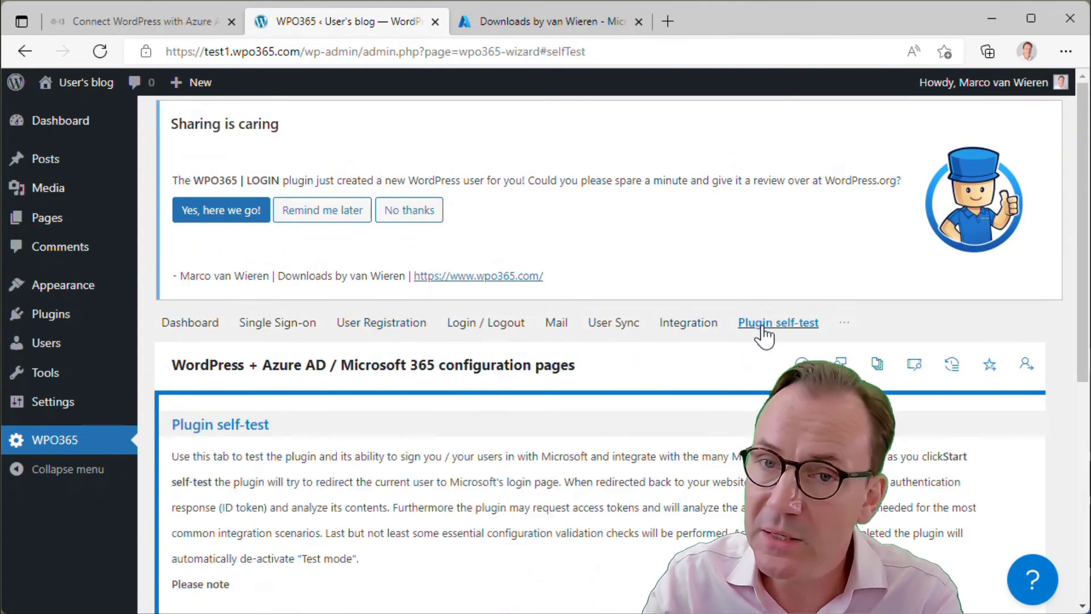
scroll(454, 455, down, 7)
click(337, 432)
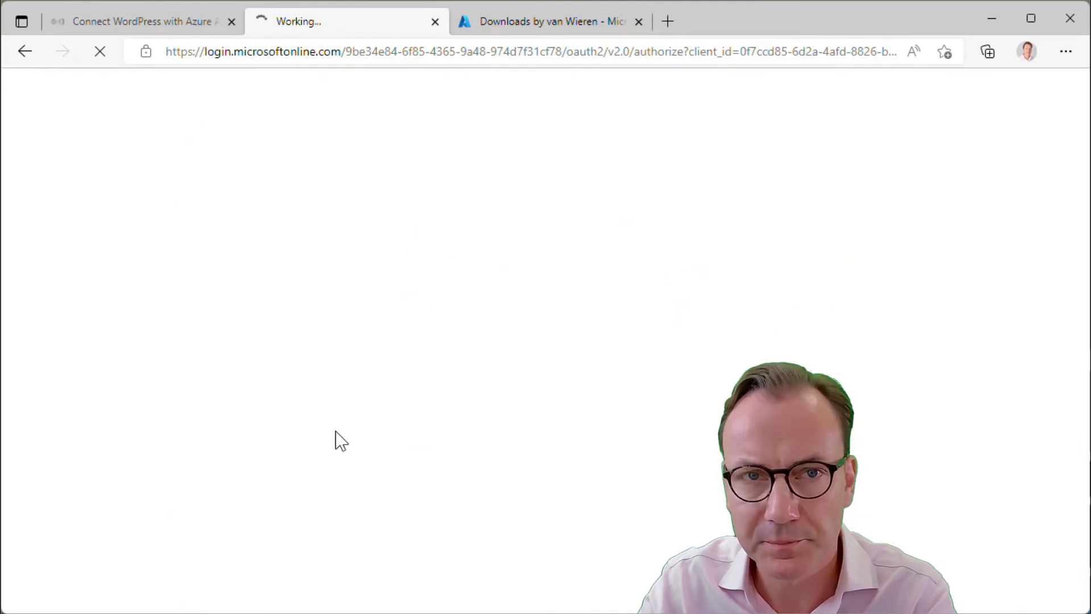
scroll(497, 472, down, 1)
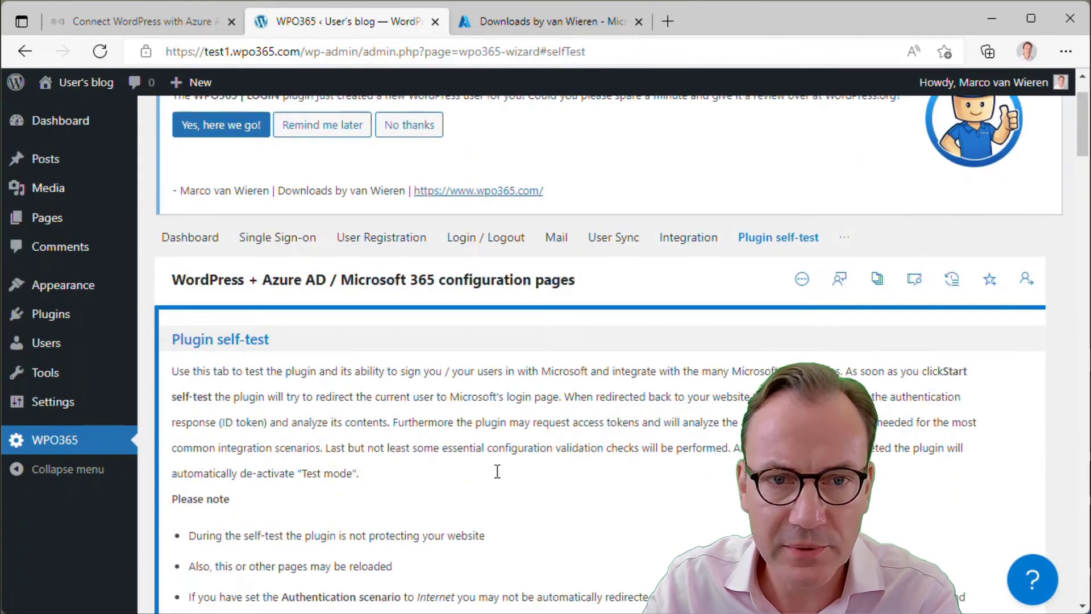
scroll(471, 472, down, 15)
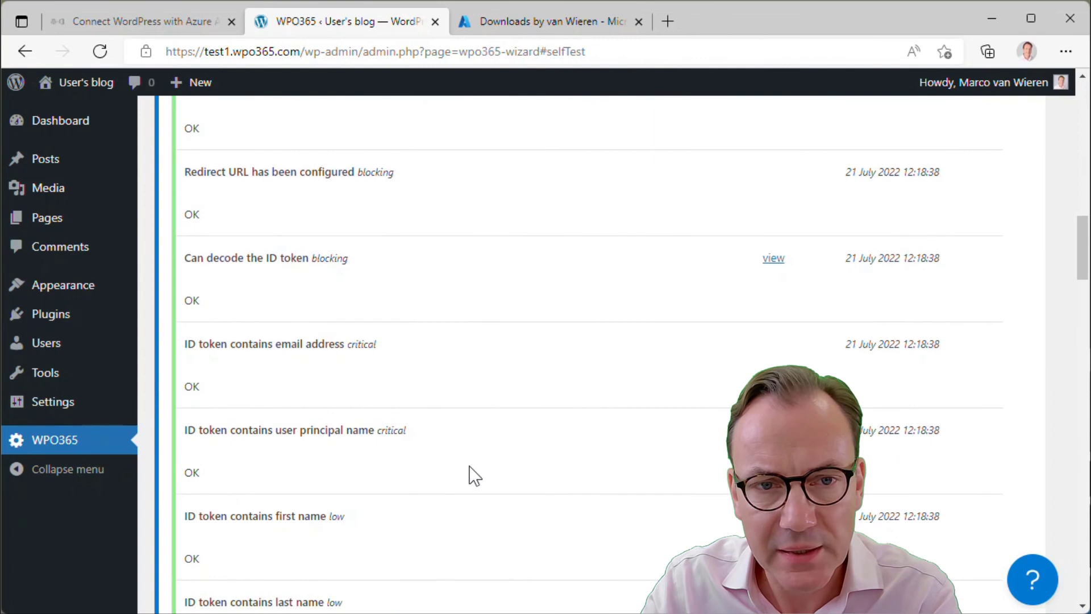
scroll(474, 475, down, 4)
scroll(475, 475, down, 3)
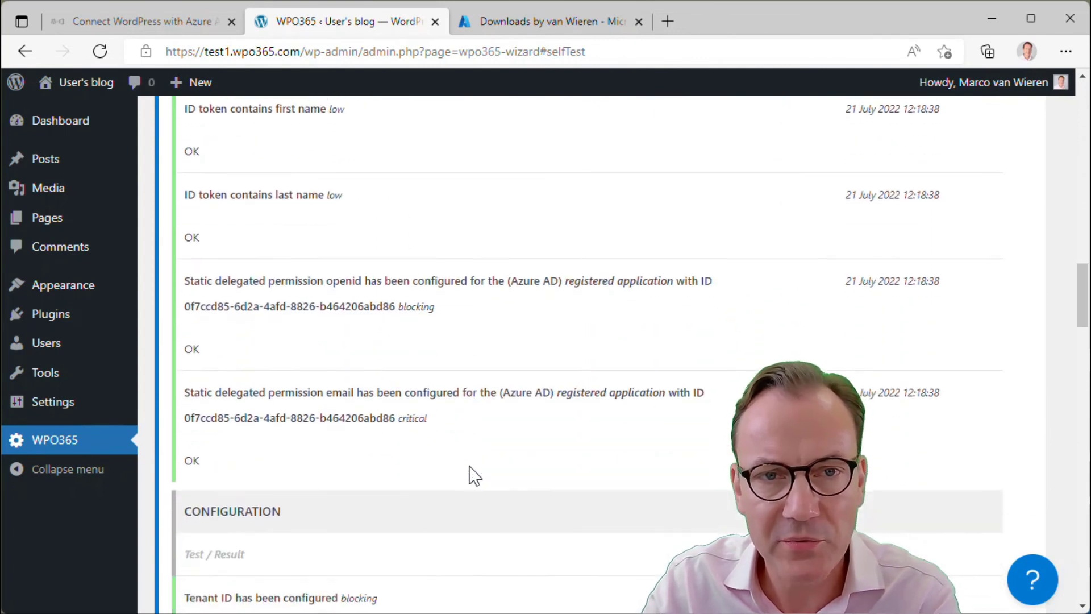
scroll(475, 475, down, 1)
scroll(475, 475, down, 4)
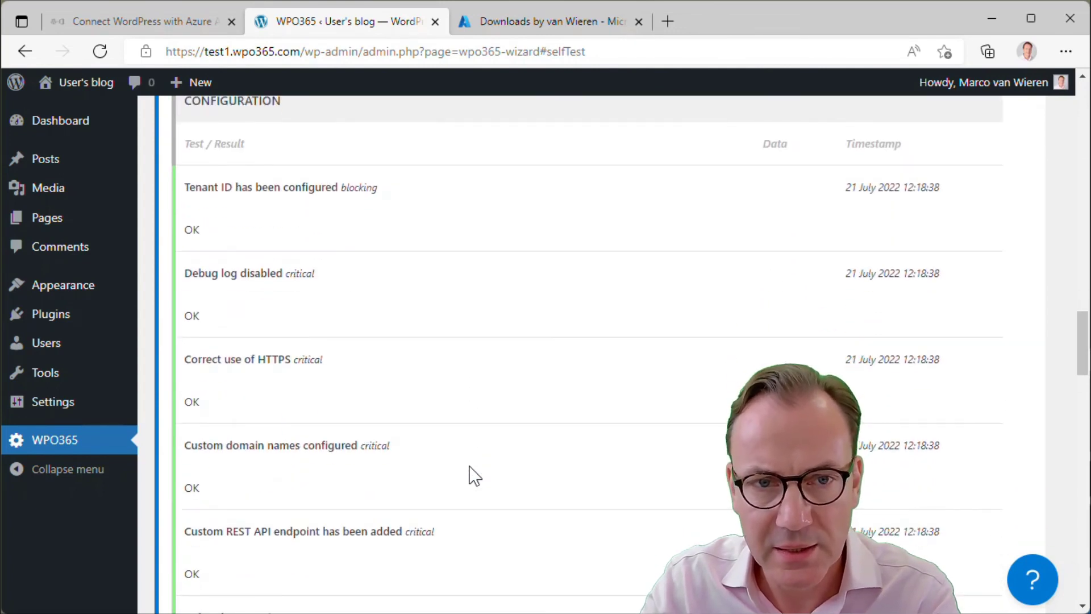
scroll(467, 456, down, 4)
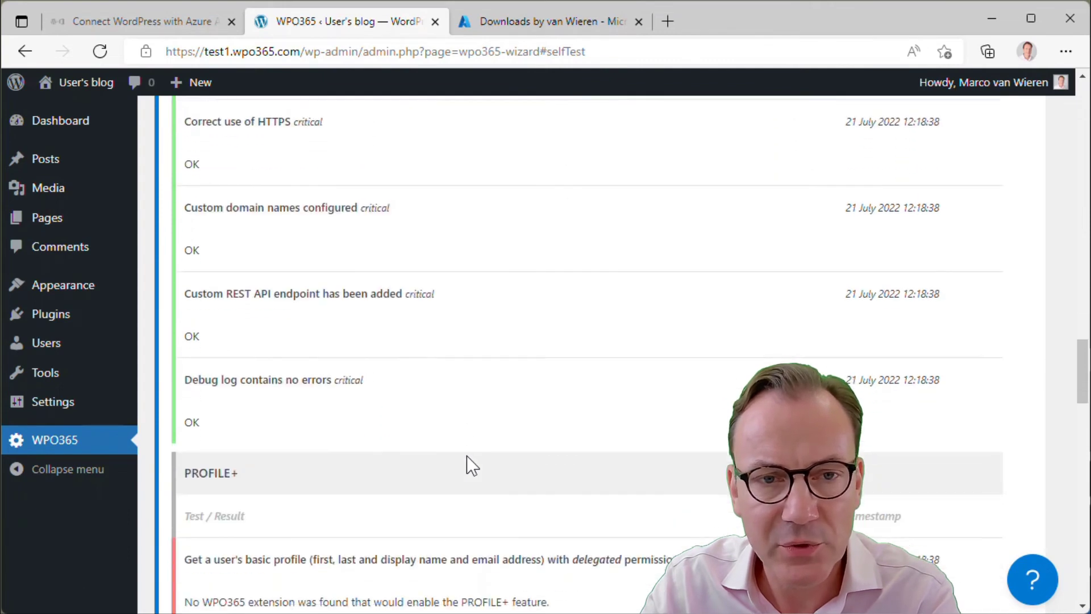
scroll(466, 455, down, 2)
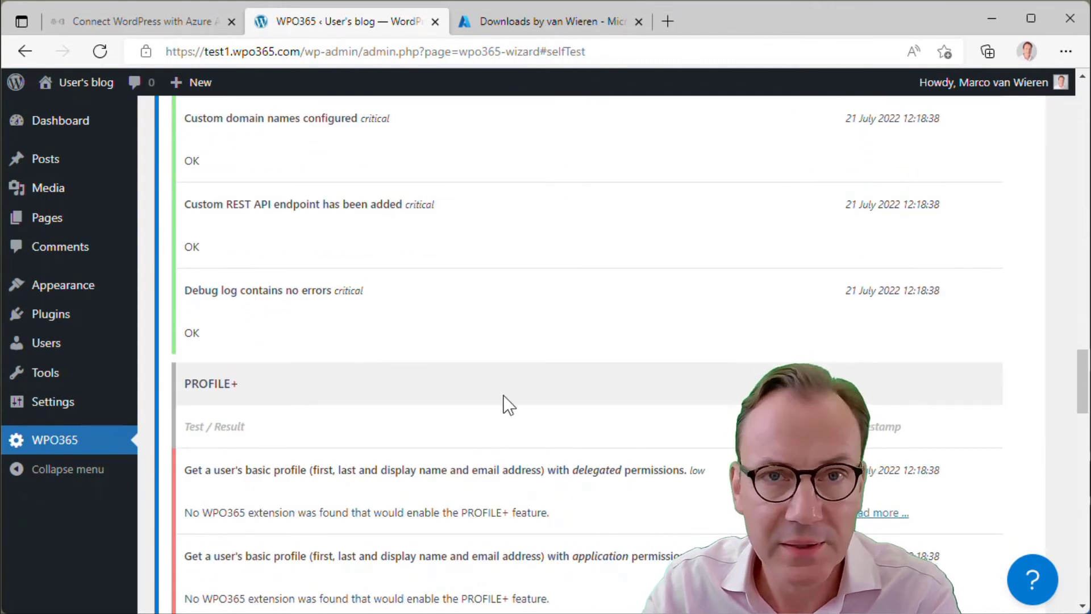
scroll(628, 444, down, 1)
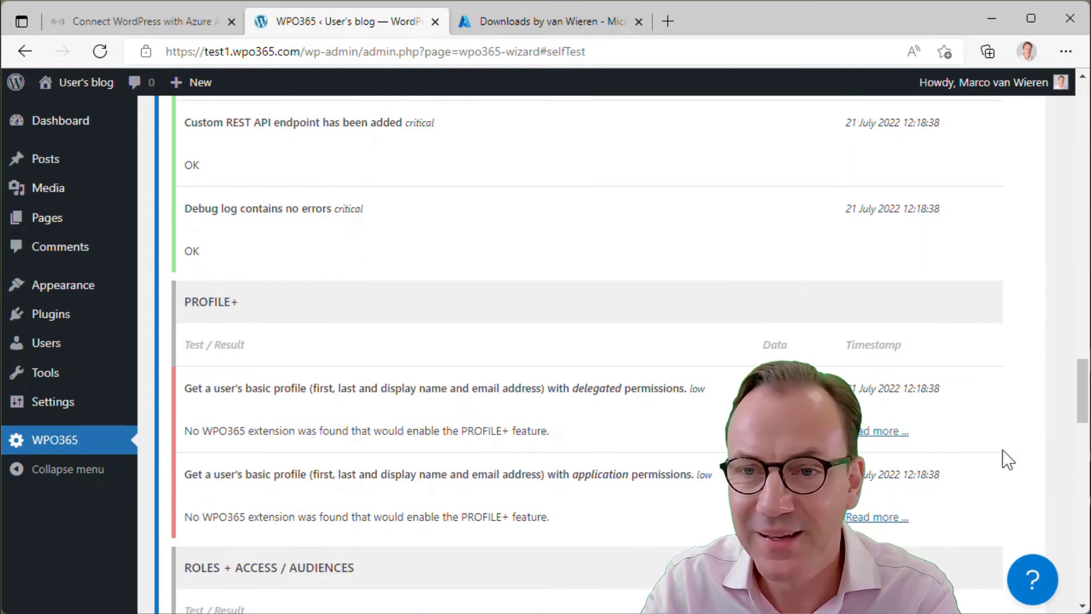
scroll(646, 451, down, 5)
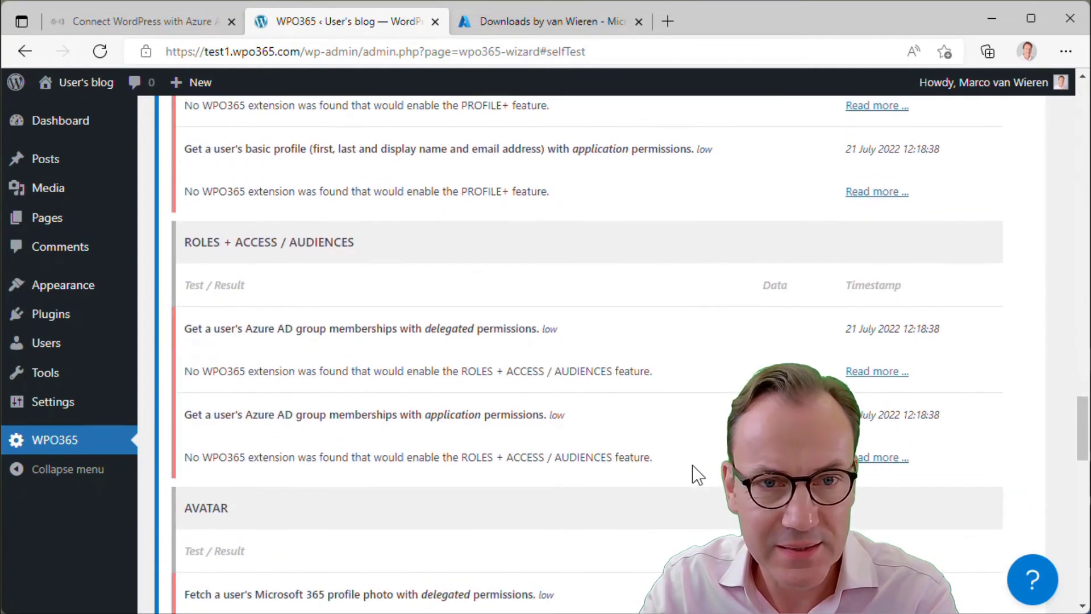
scroll(693, 466, up, 10)
scroll(697, 475, up, 10)
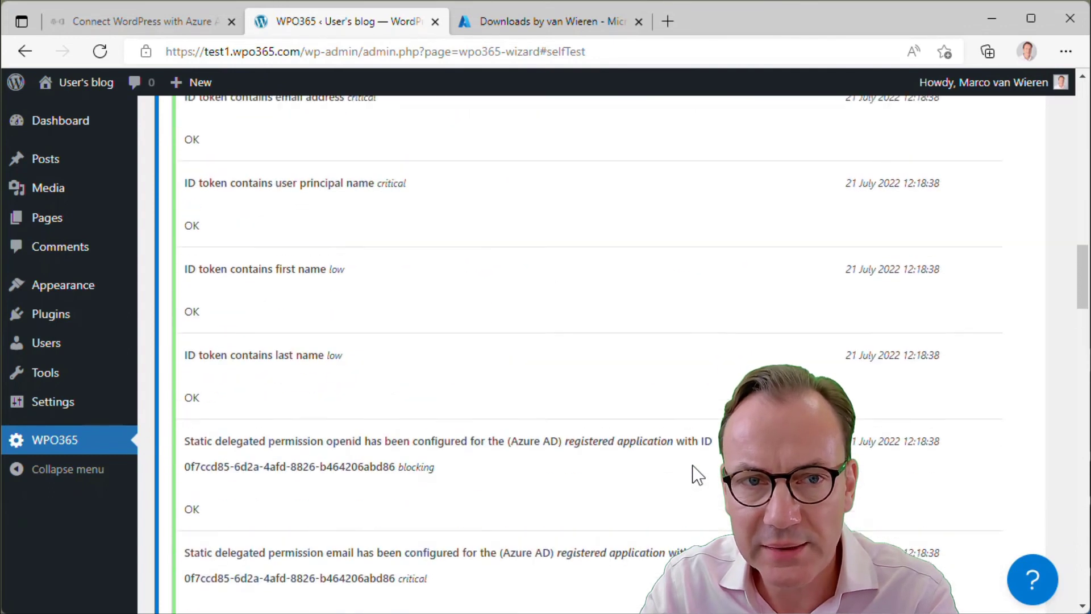
scroll(693, 466, up, 7)
scroll(682, 487, down, 15)
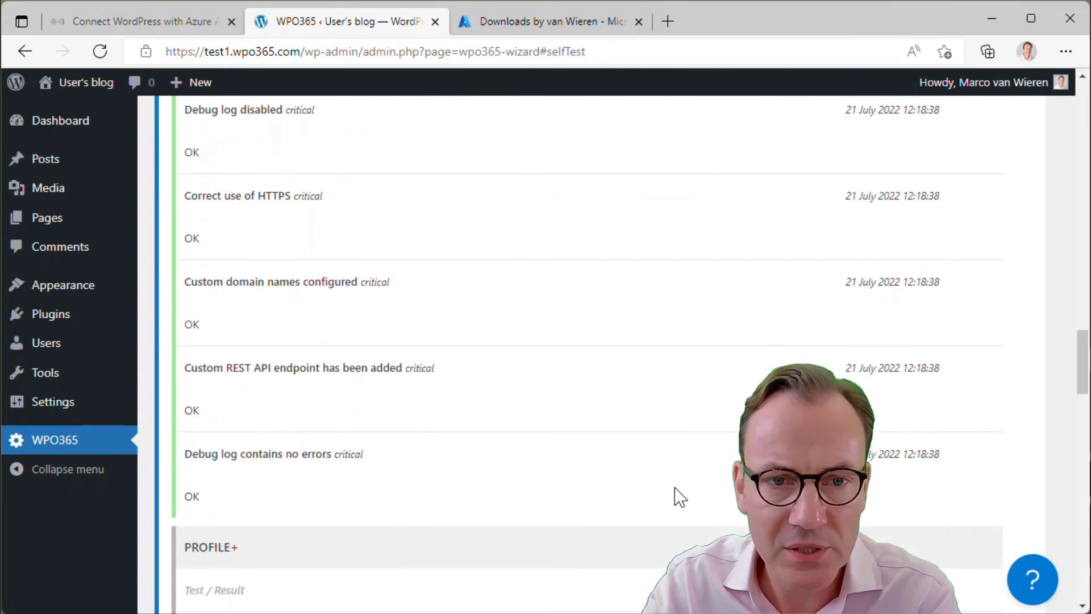
scroll(680, 497, down, 5)
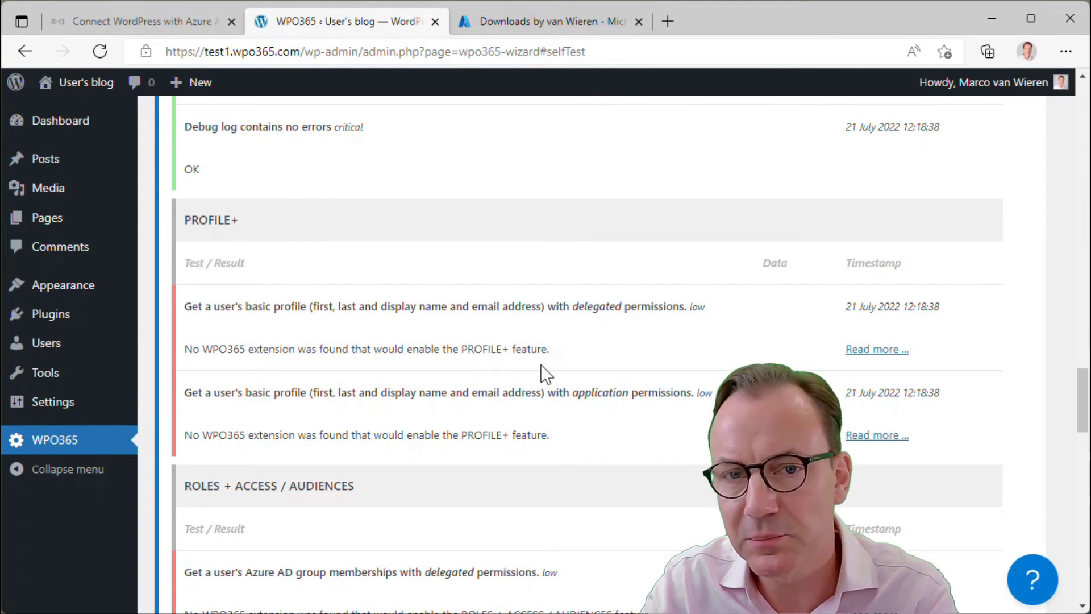
scroll(554, 369, down, 4)
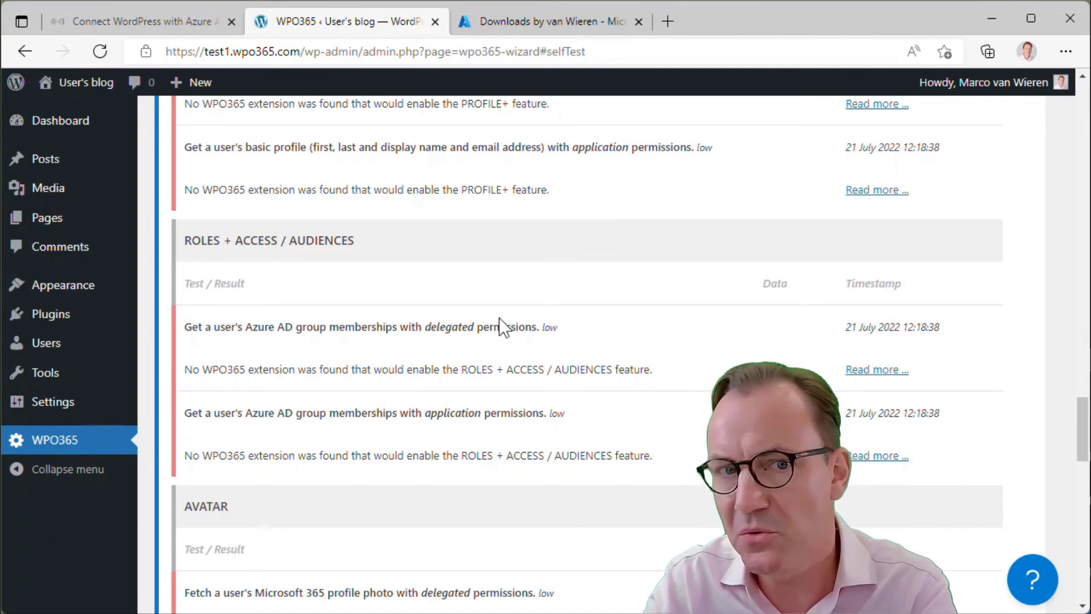
scroll(404, 372, down, 3)
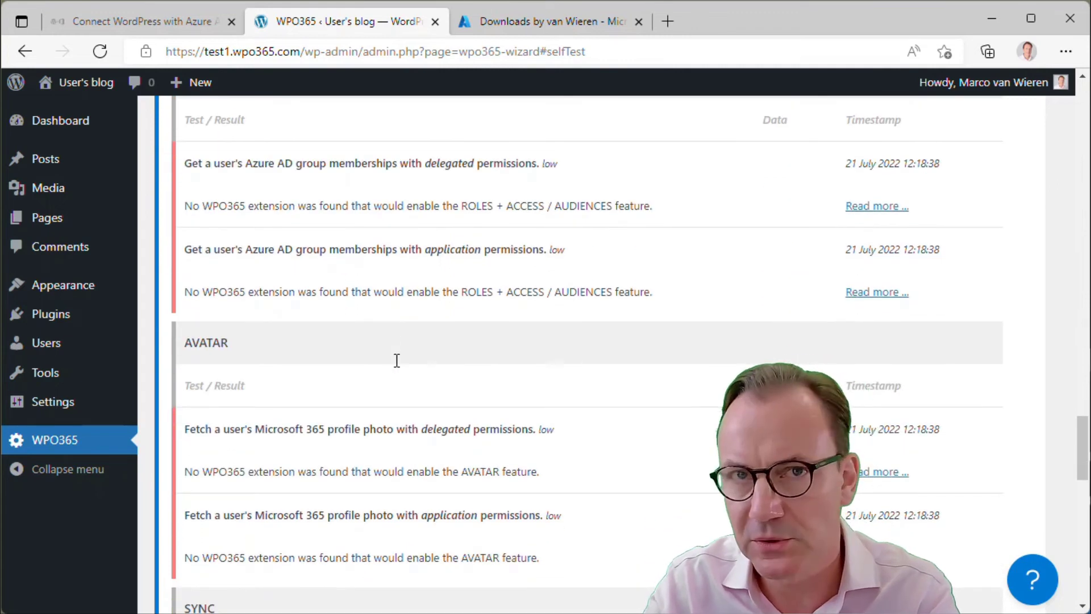
scroll(397, 361, down, 3)
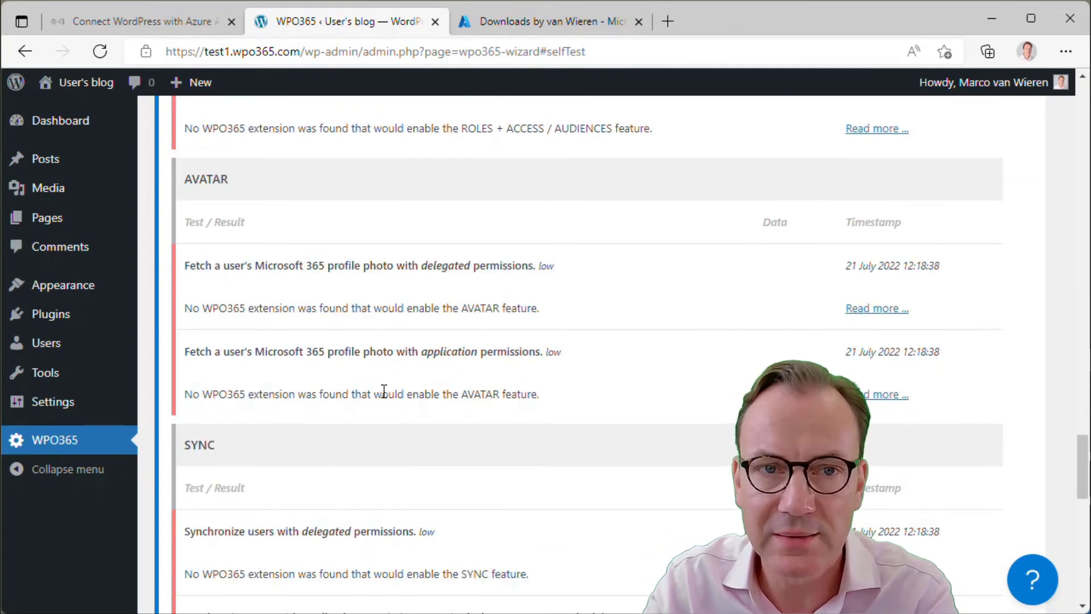
scroll(398, 381, down, 2)
scroll(376, 442, down, 2)
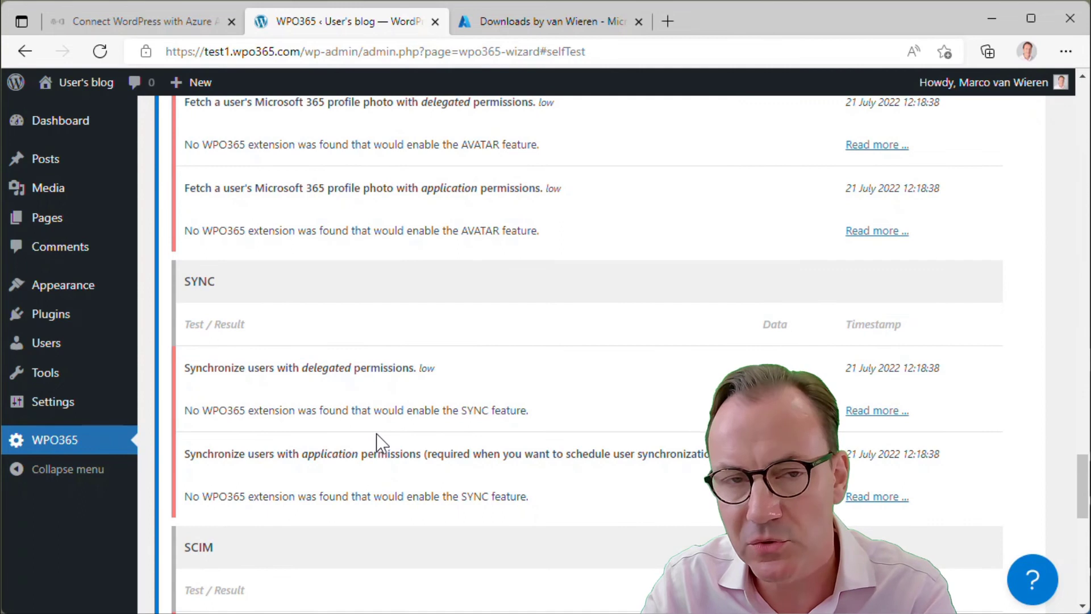
scroll(376, 434, down, 4)
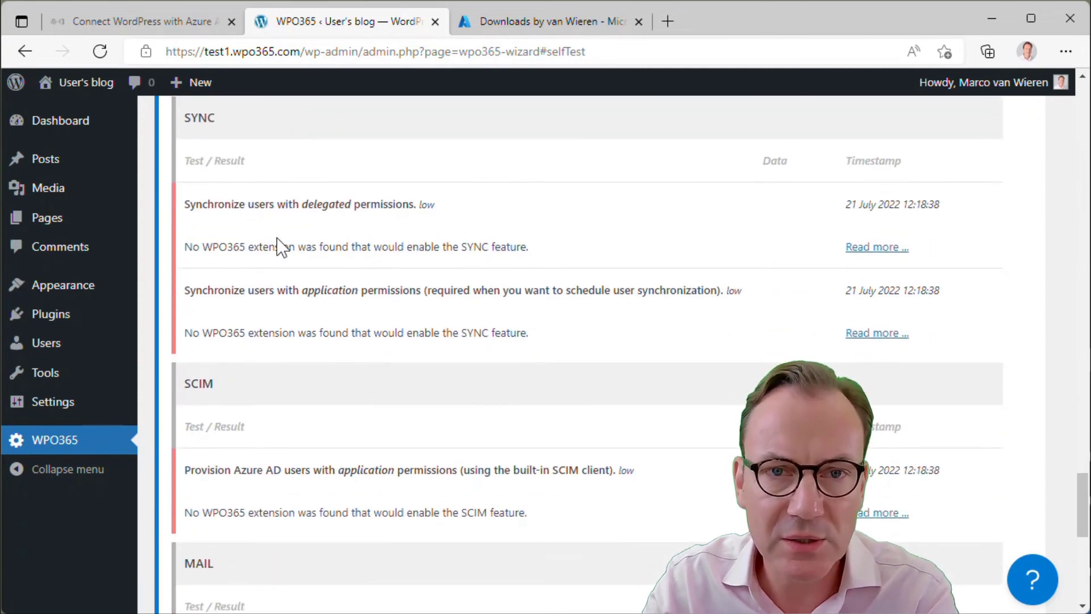
scroll(390, 470, down, 4)
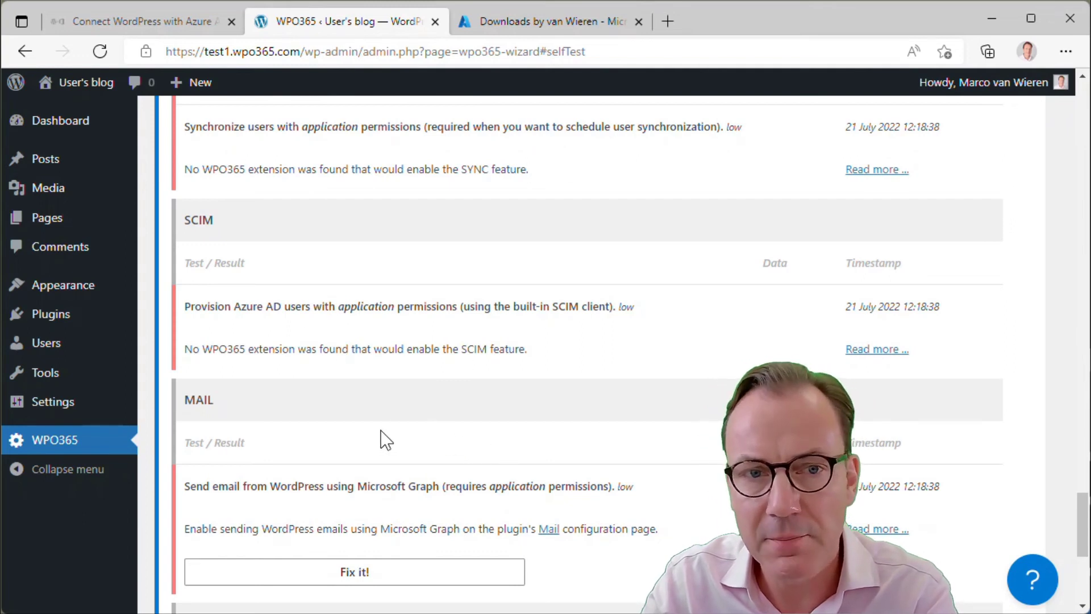
scroll(381, 430, down, 1)
scroll(385, 440, down, 5)
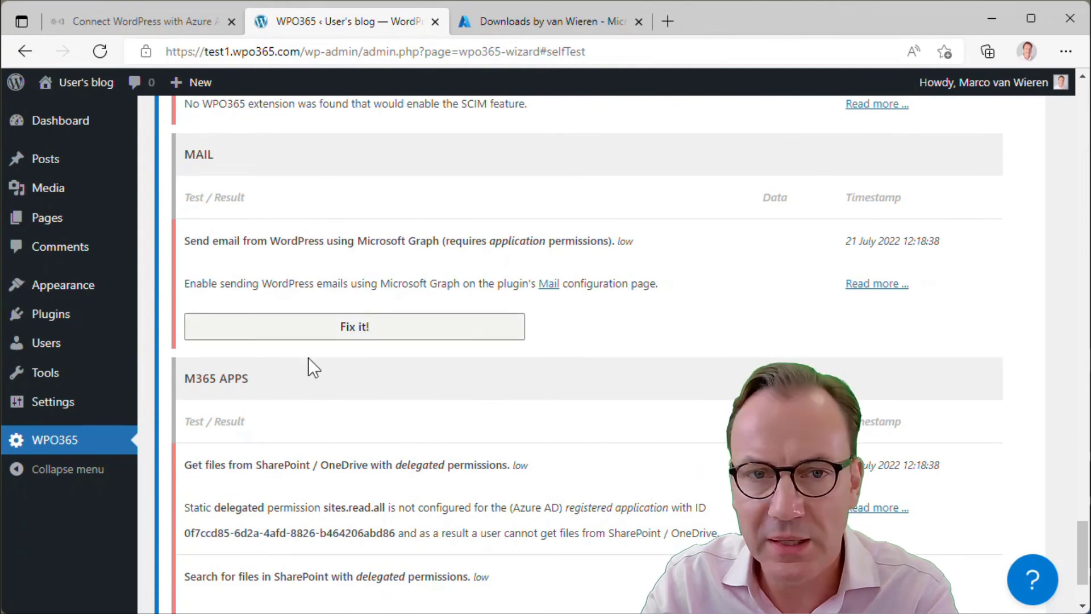
scroll(427, 412, down, 3)
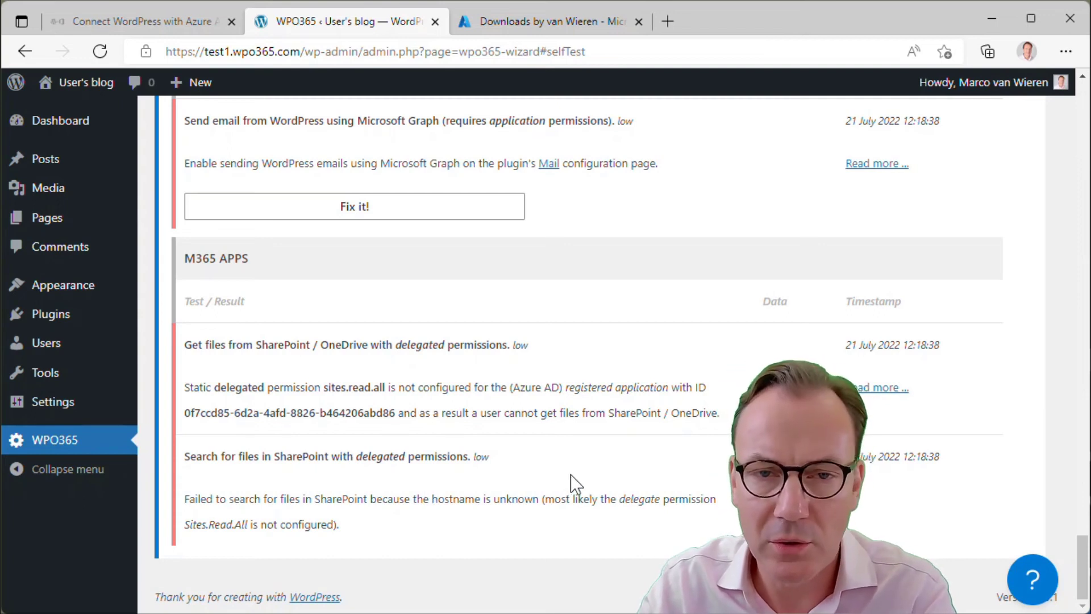
scroll(599, 451, up, 15)
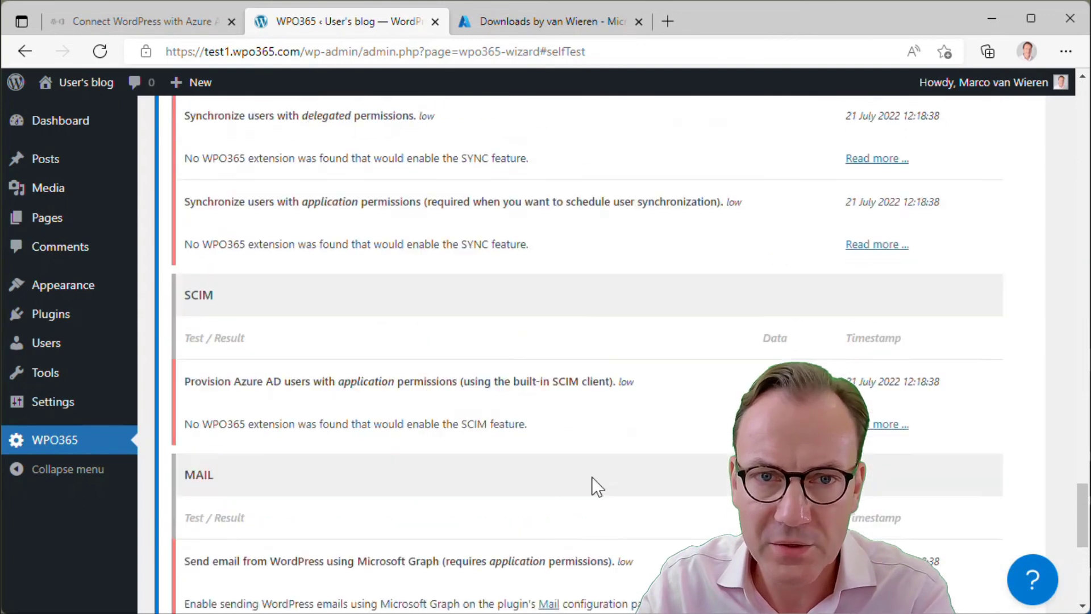
scroll(587, 483, up, 15)
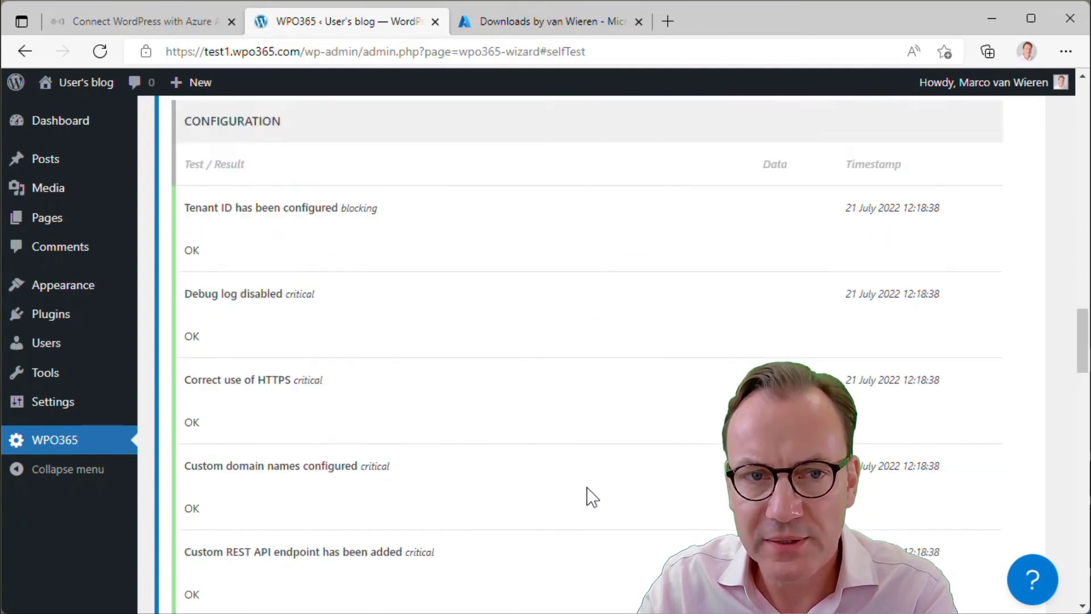
scroll(591, 498, up, 10)
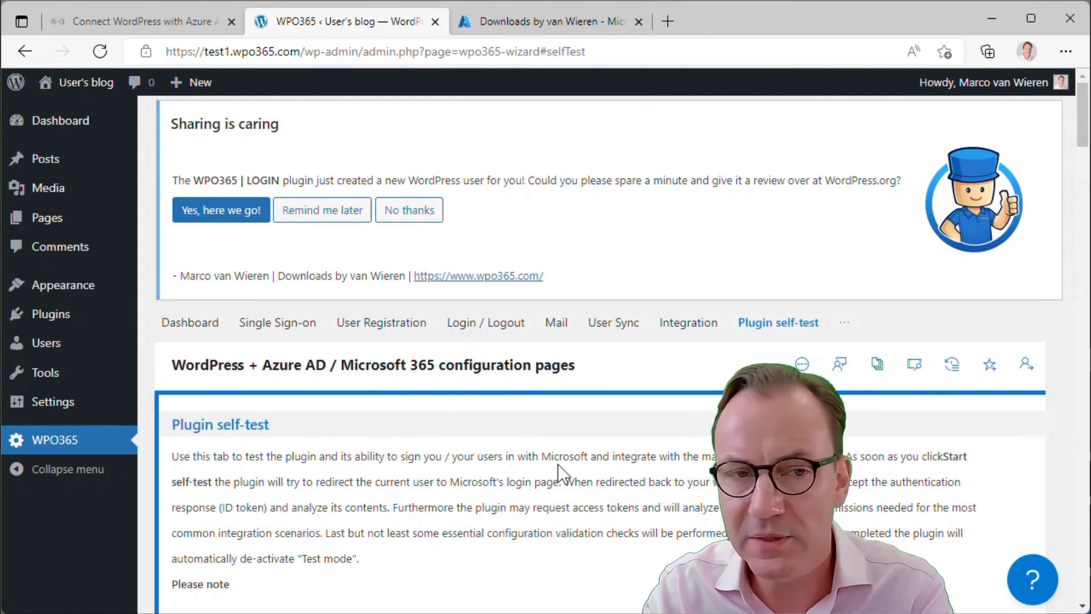
Check the WordPress Users list for the new Author account, then open the browser profile menu
click(45, 348)
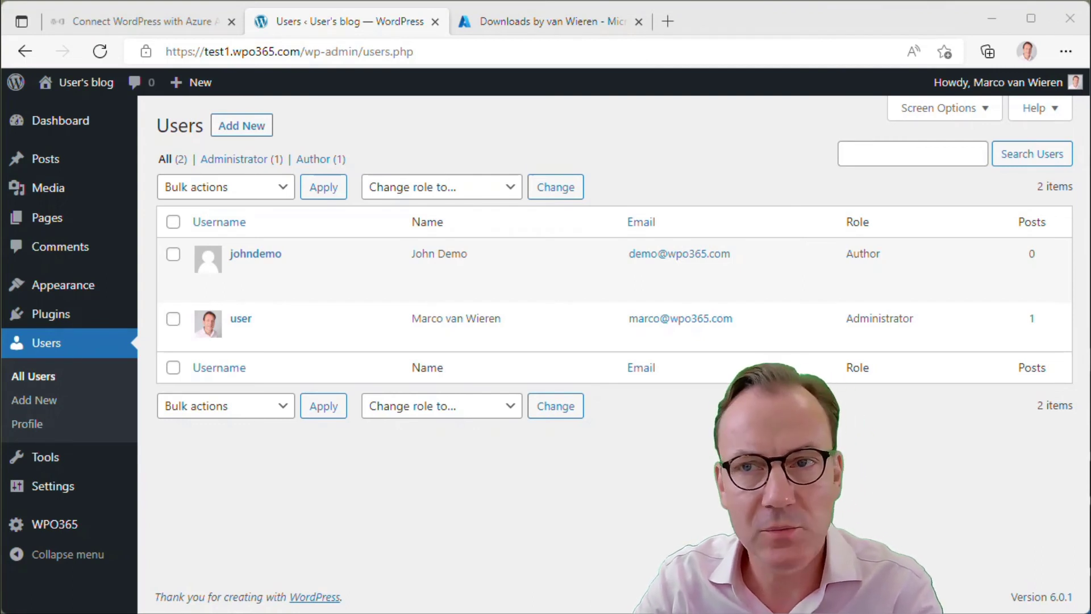
click(1027, 57)
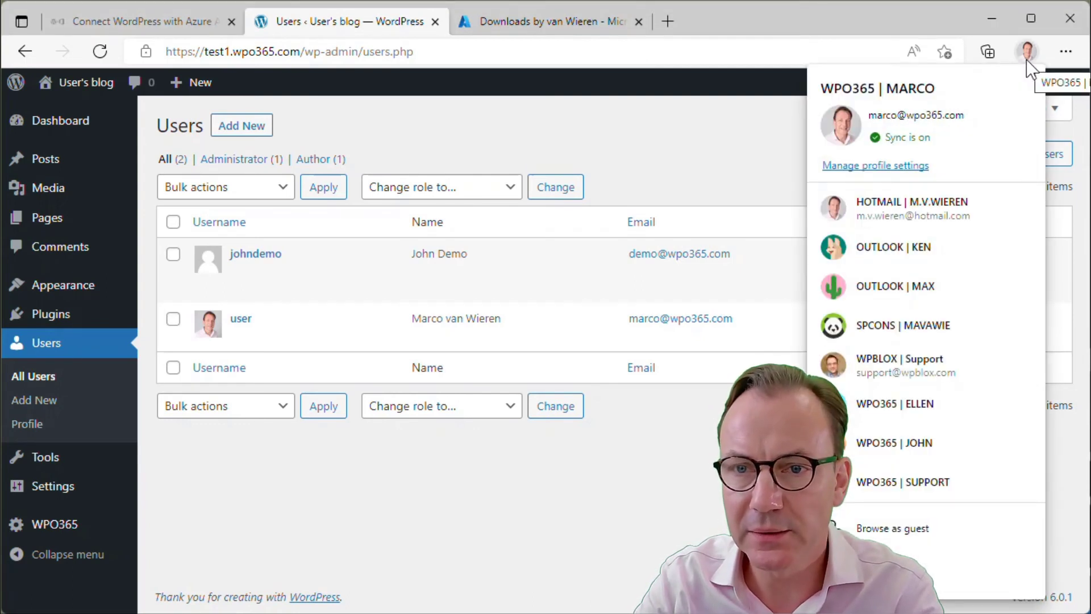
Open a new Edge window with the WPO365 | JOHN profile and load the test blog
click(939, 442)
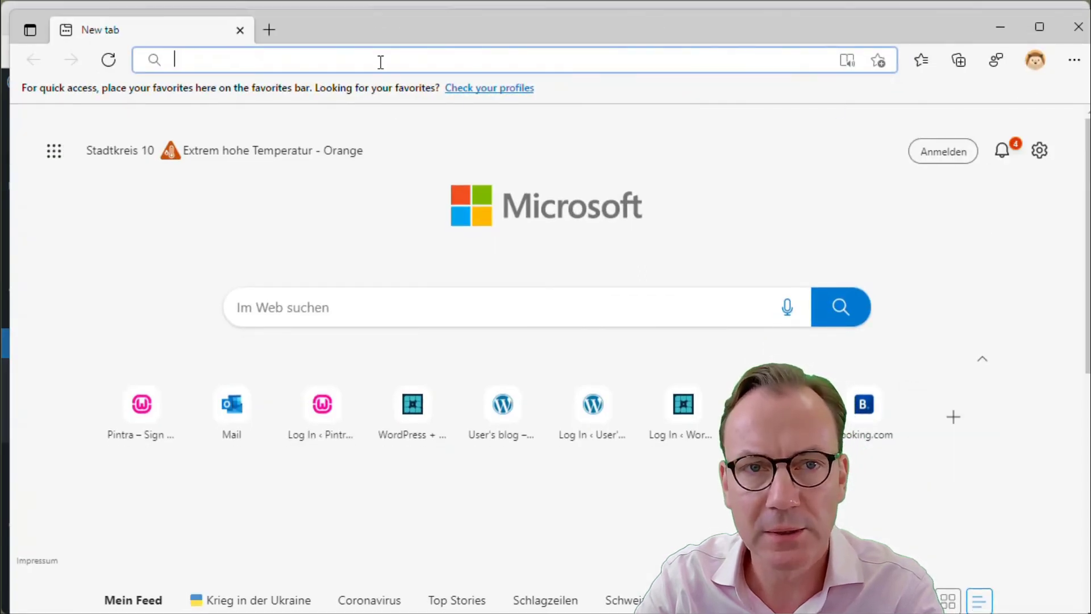
text(test)
key(Return)
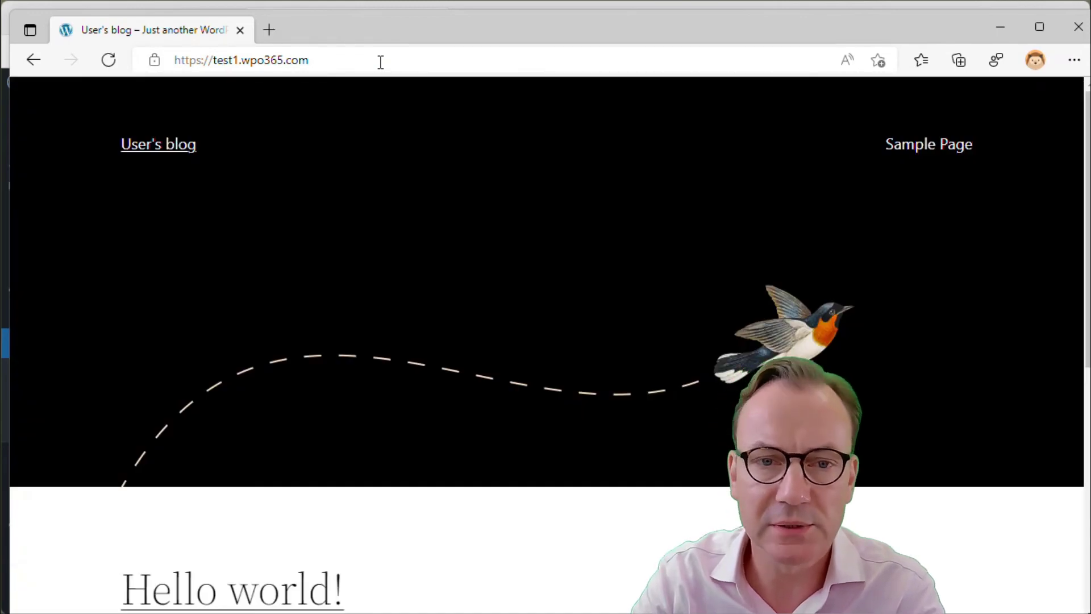
Go to the blog's /wp-login.php page and start Sign in with Microsoft
click(381, 62)
click(380, 62)
text(/wp)
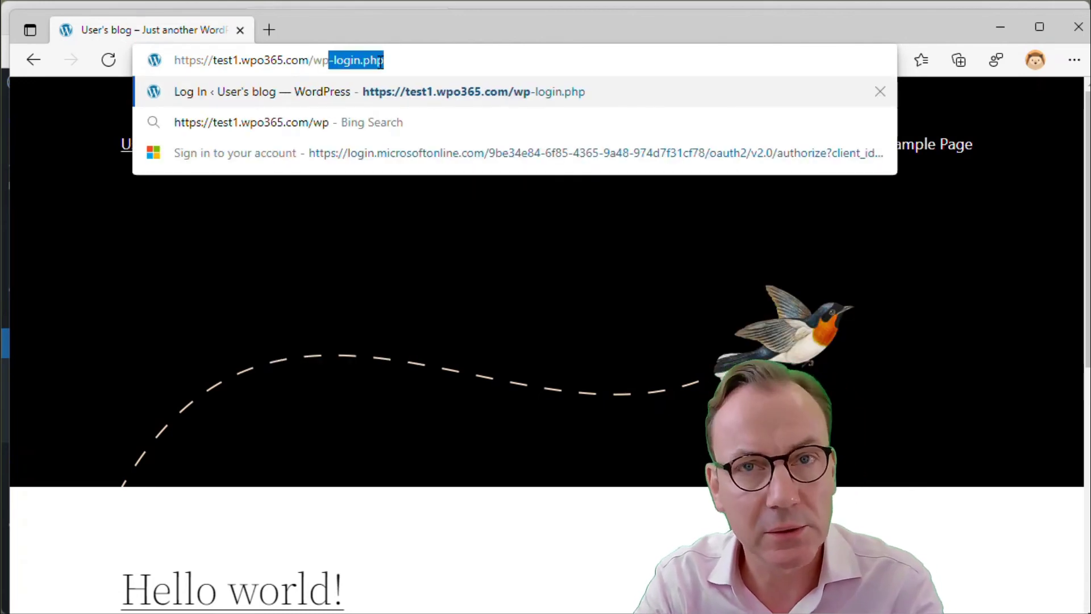
key(Return)
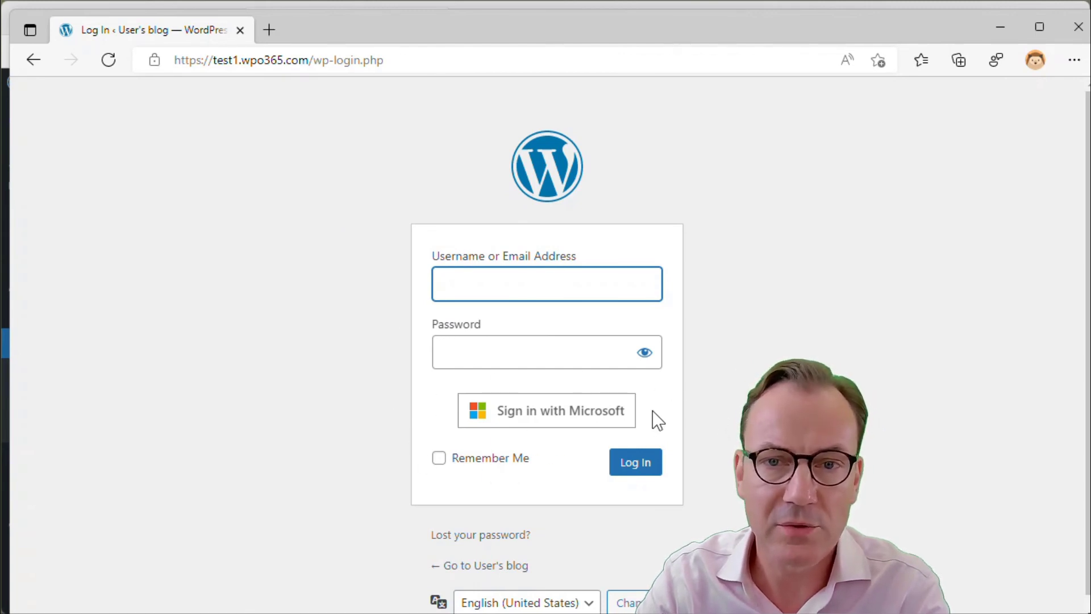
click(524, 416)
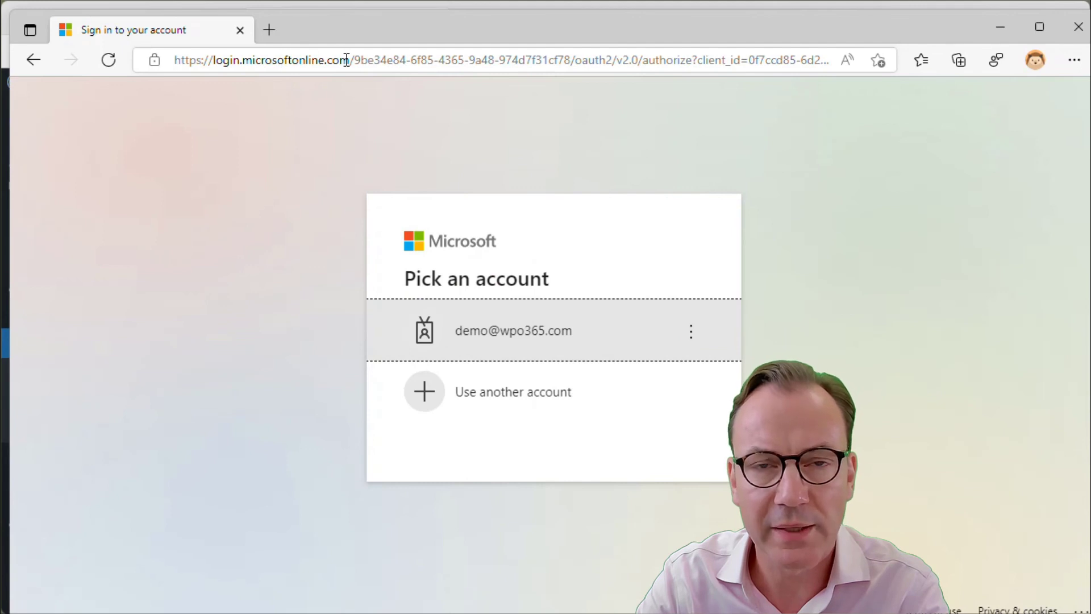
Pick the demo account, paste its password, sign in, and choose Yes to stay signed in
click(524, 340)
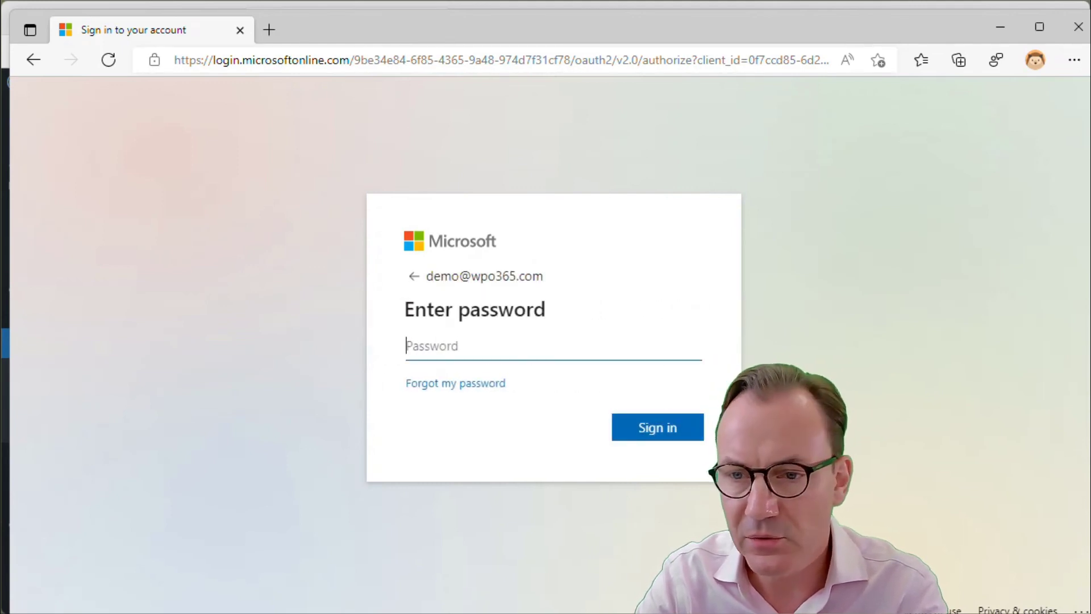
click(531, 346)
key(ctrl+v)
click(648, 436)
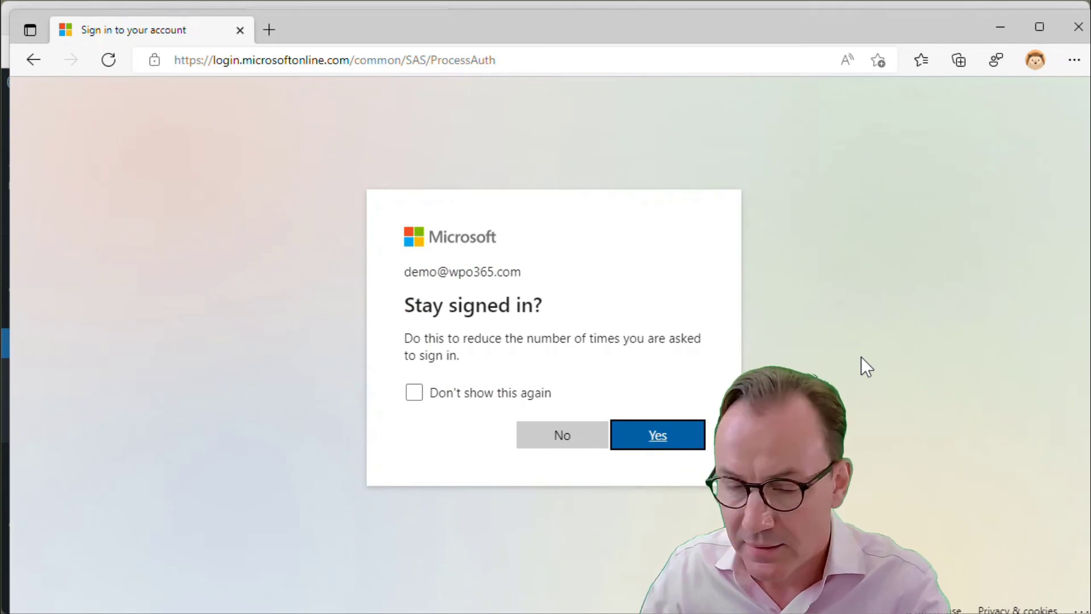
click(668, 439)
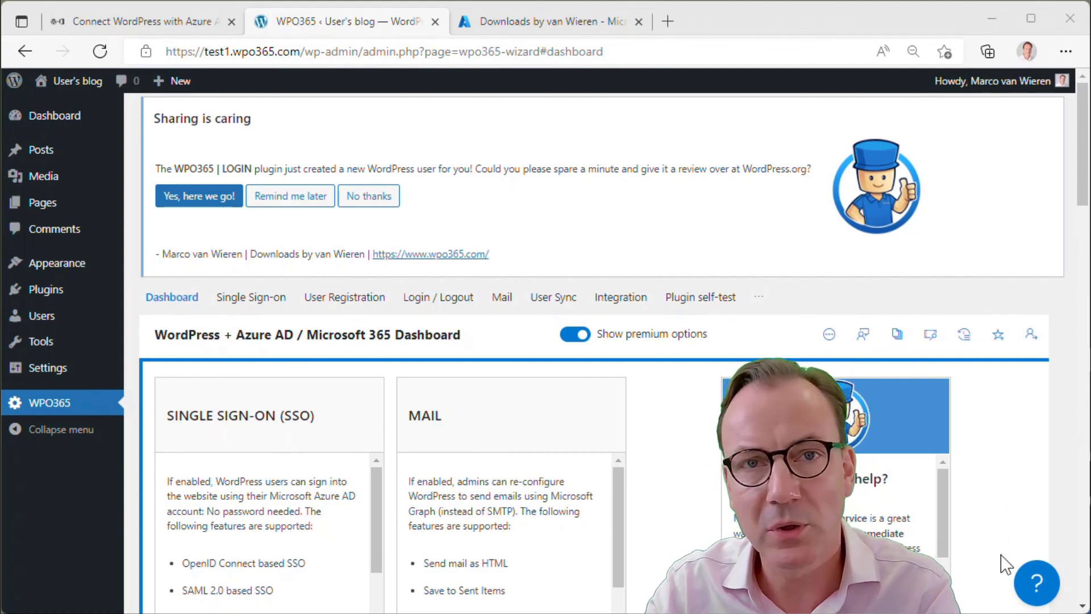
Open and close the WPO365 help panel and the WordPress.org review page, then return to the wpo365.com homepage
click(1037, 583)
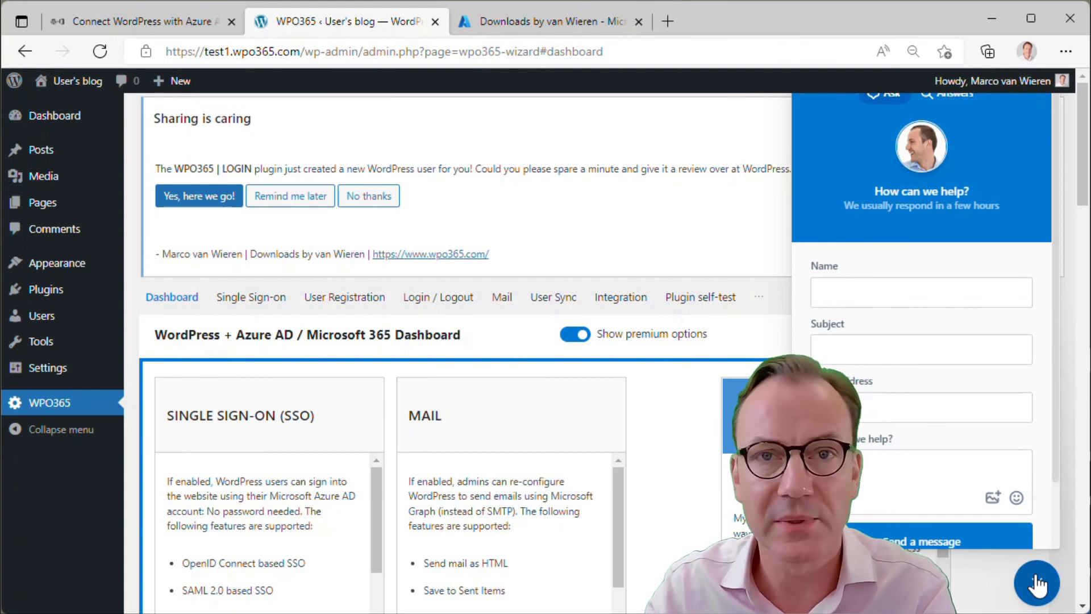
click(1038, 583)
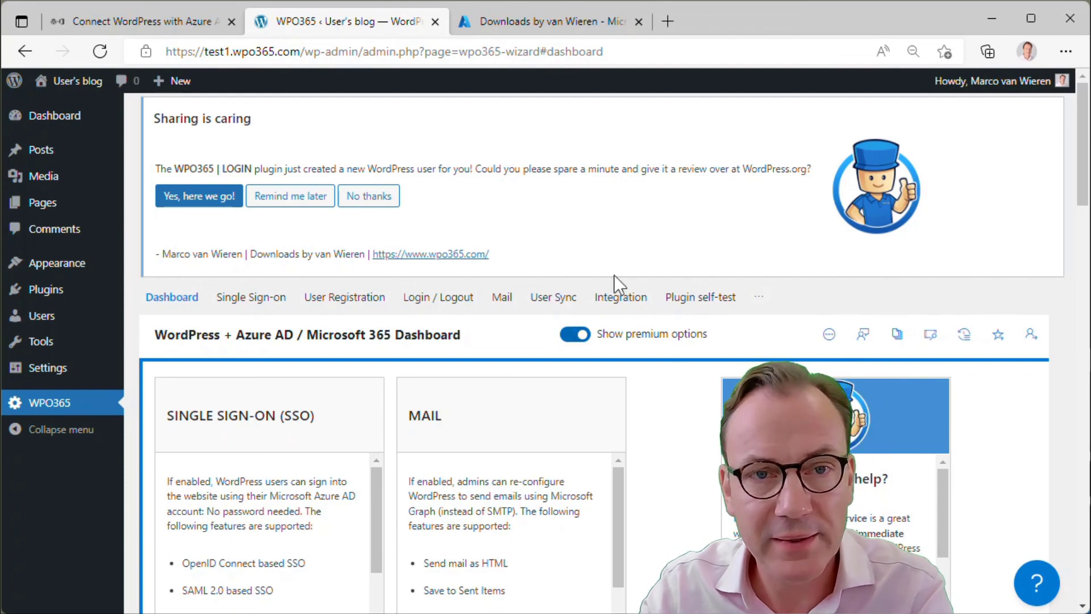
click(173, 202)
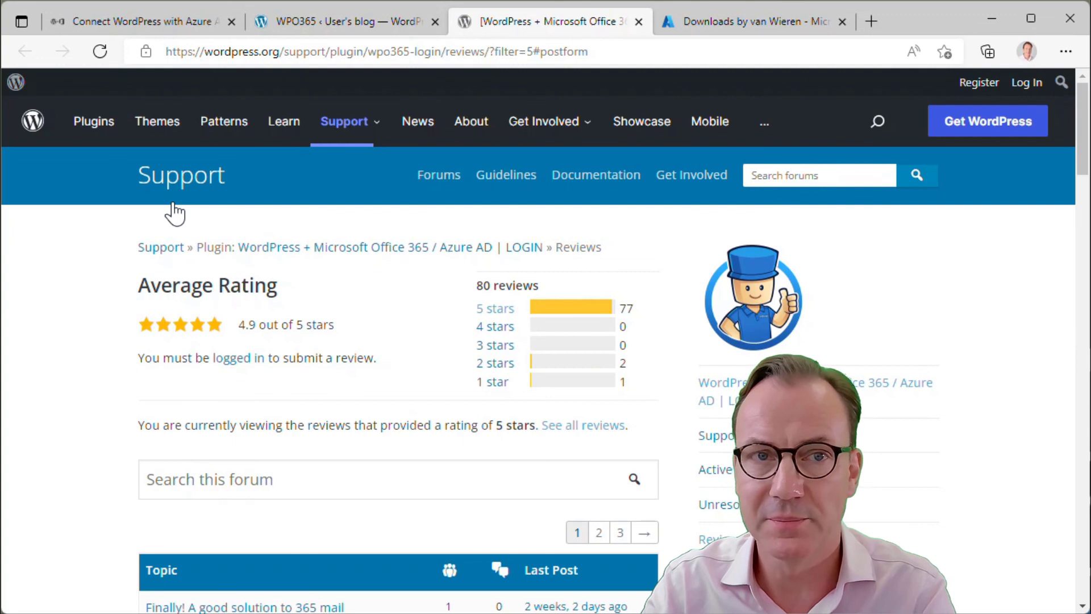
click(637, 21)
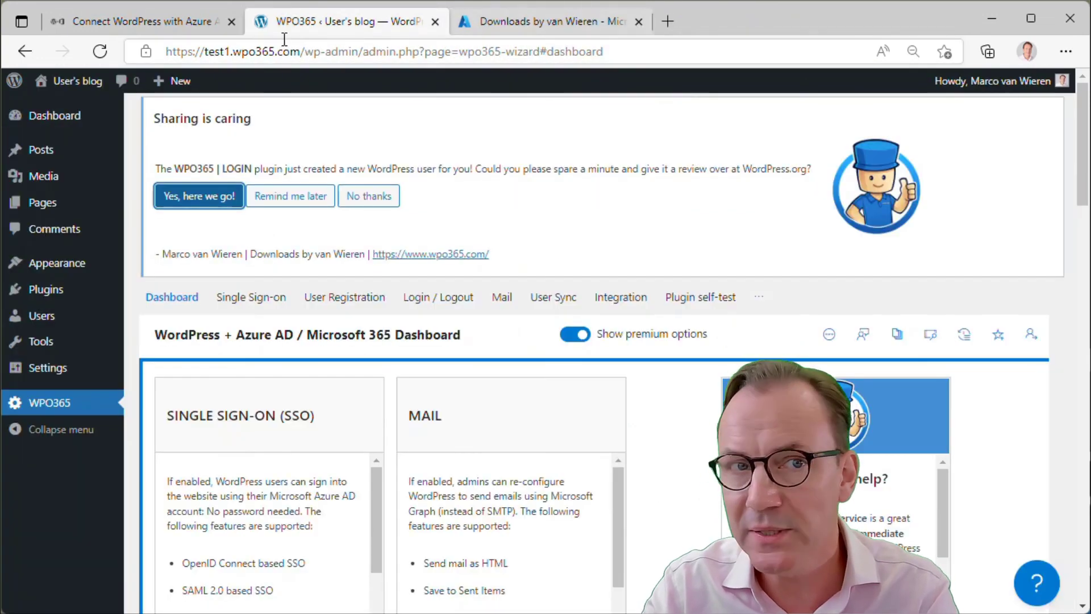
click(148, 20)
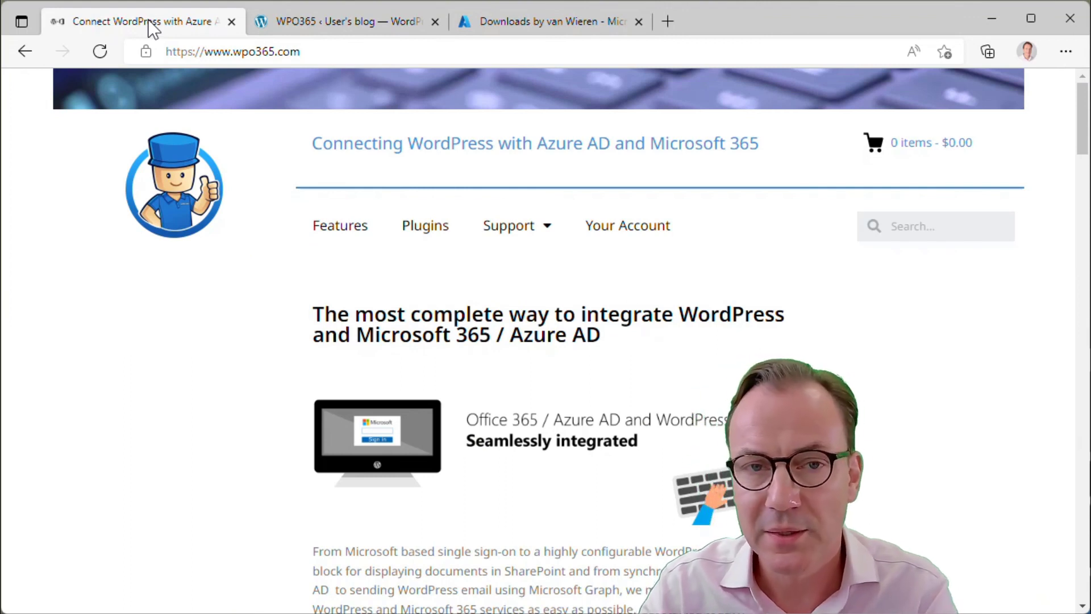
Browse the wpo365.com Features and Plugins pricing pages, then go to Support > Contact
click(328, 239)
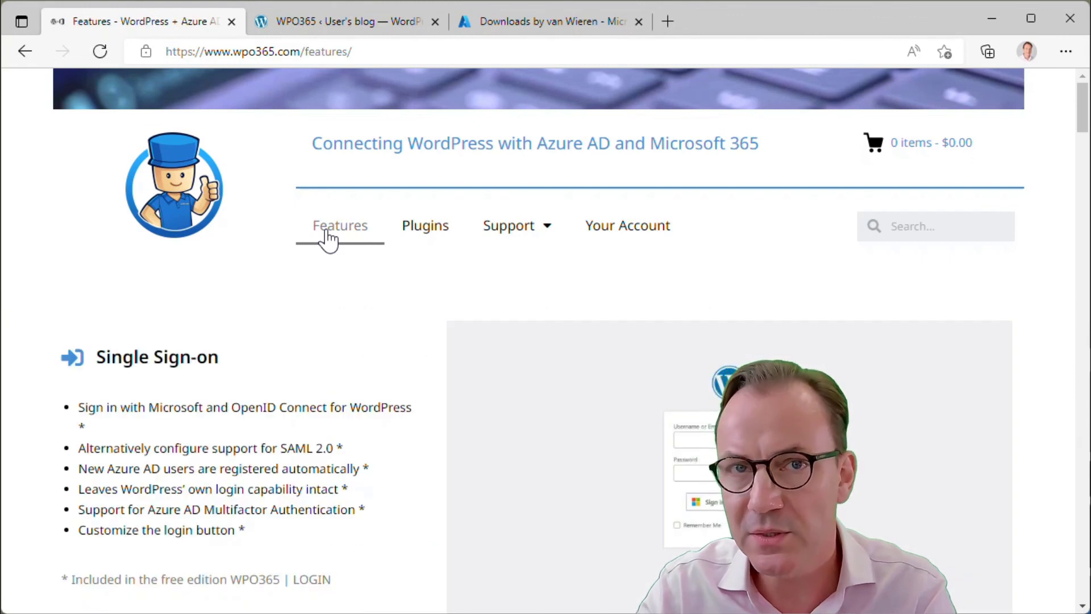
click(428, 238)
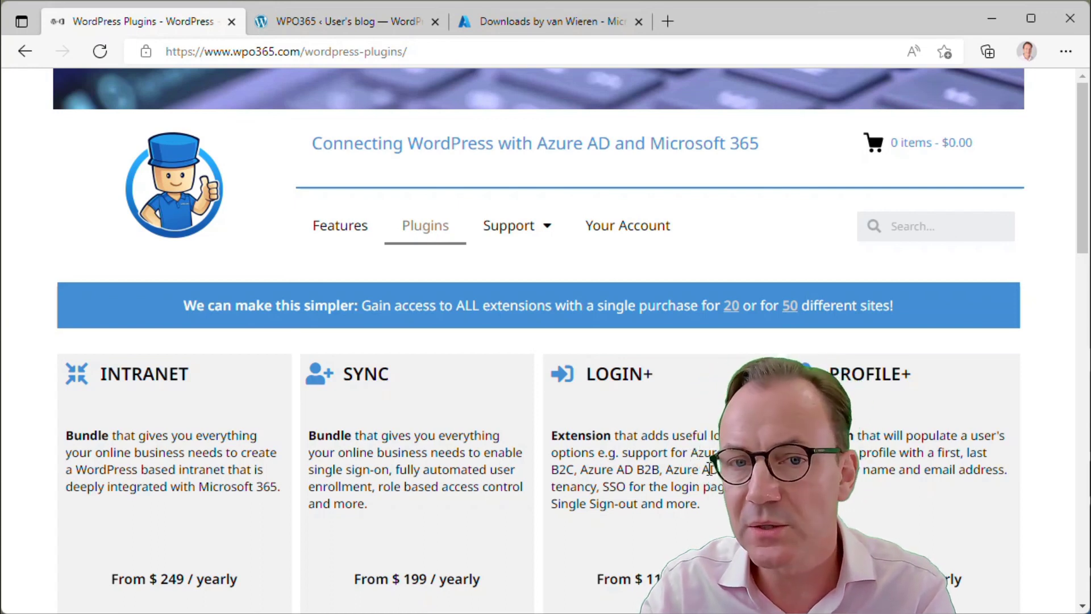
scroll(711, 470, down, 3)
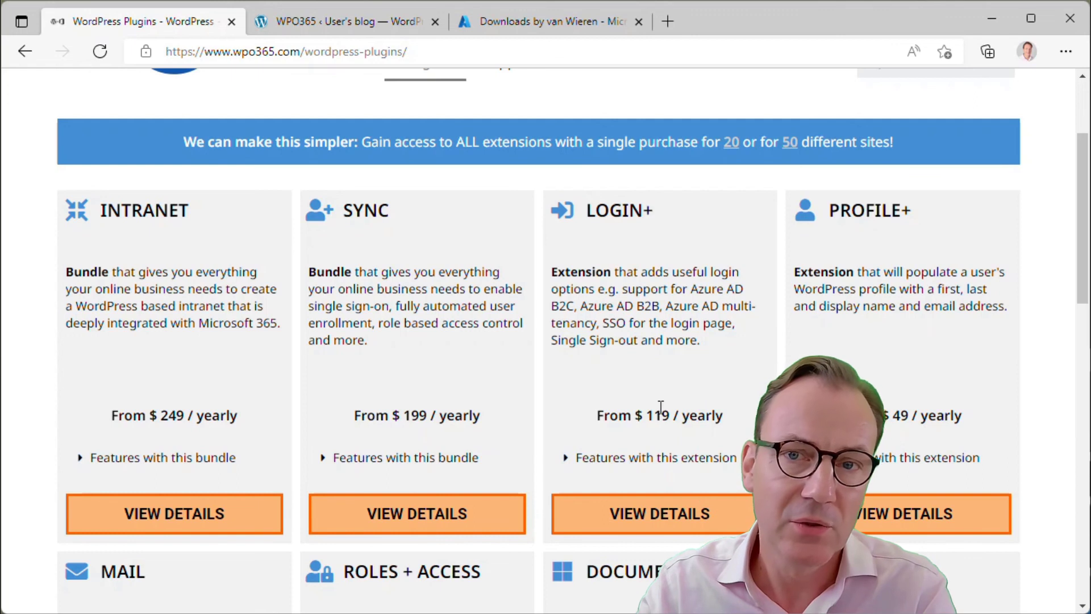
scroll(661, 407, down, 6)
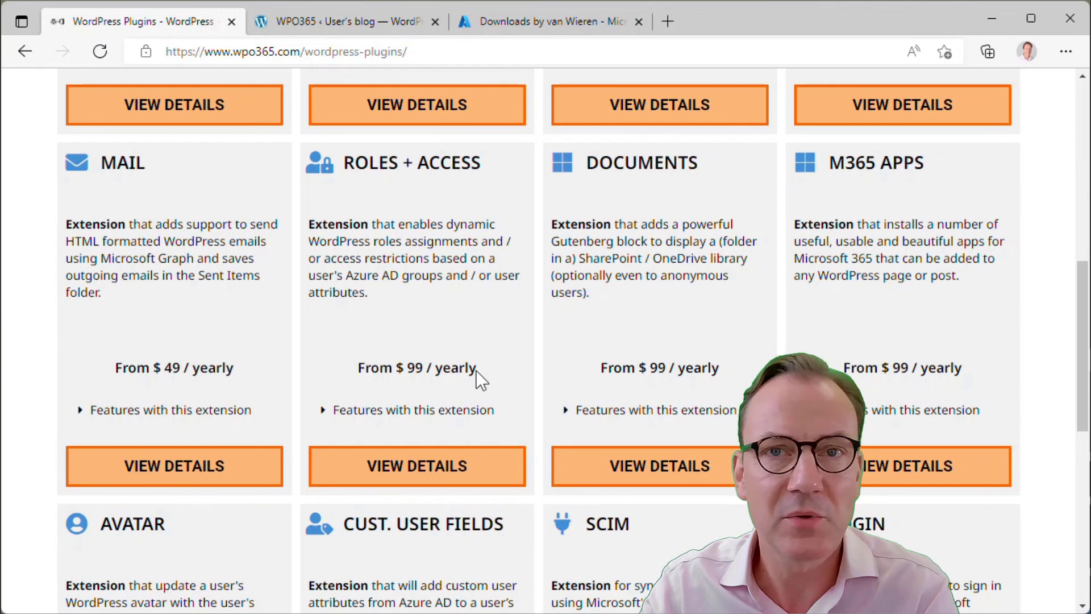
scroll(546, 341, down, 3)
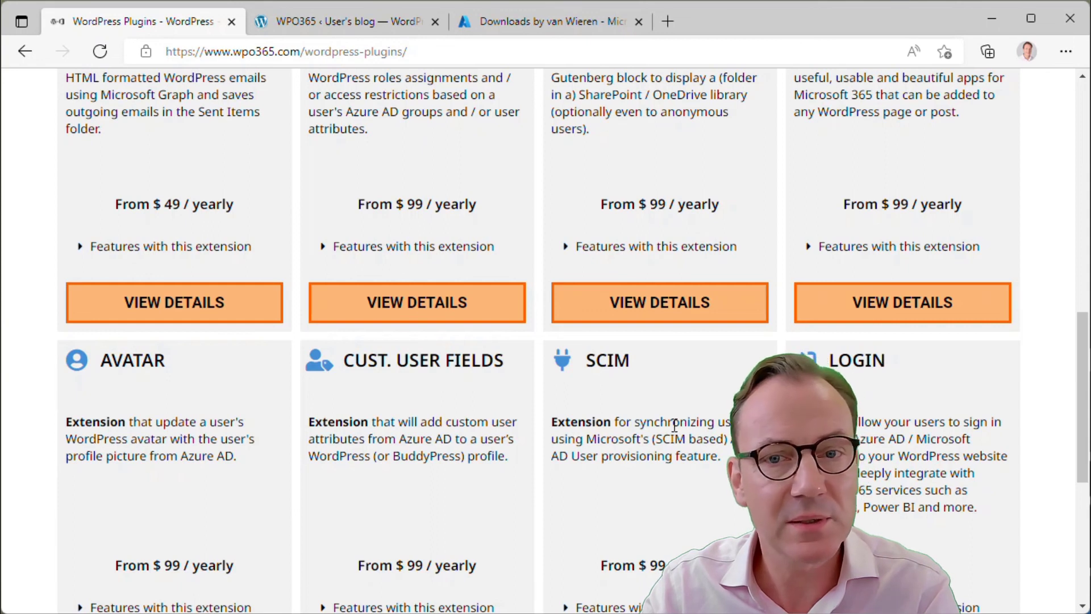
scroll(675, 426, up, 10)
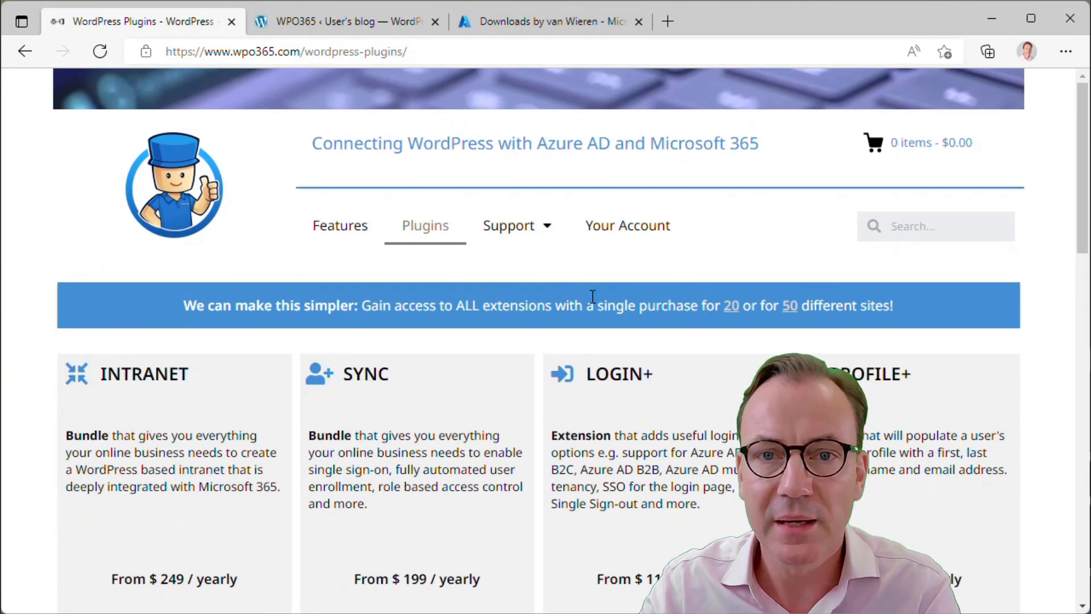
mouse_move(534, 226)
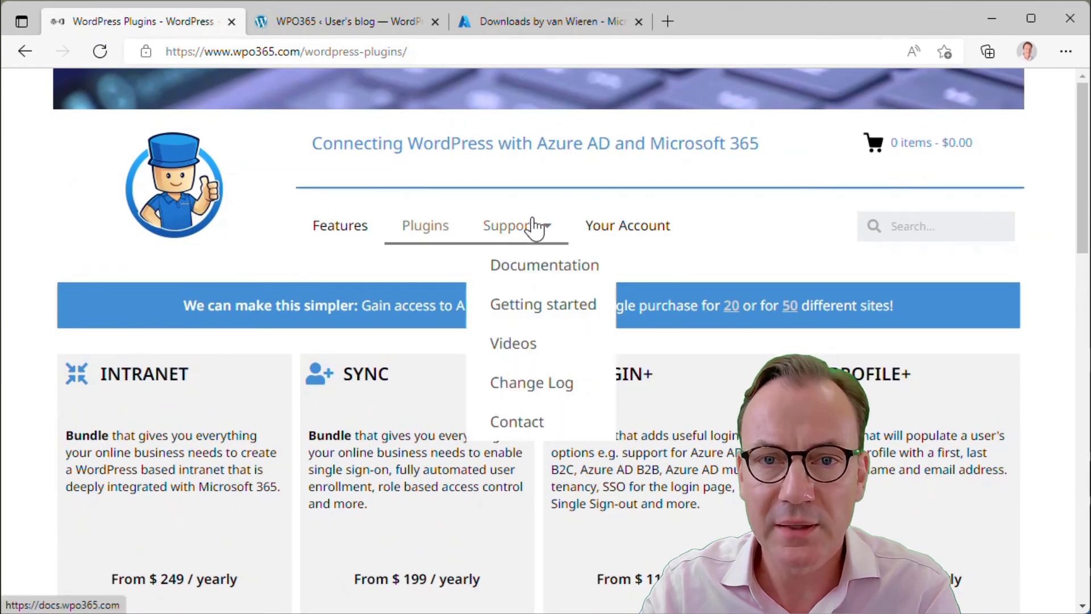
click(521, 424)
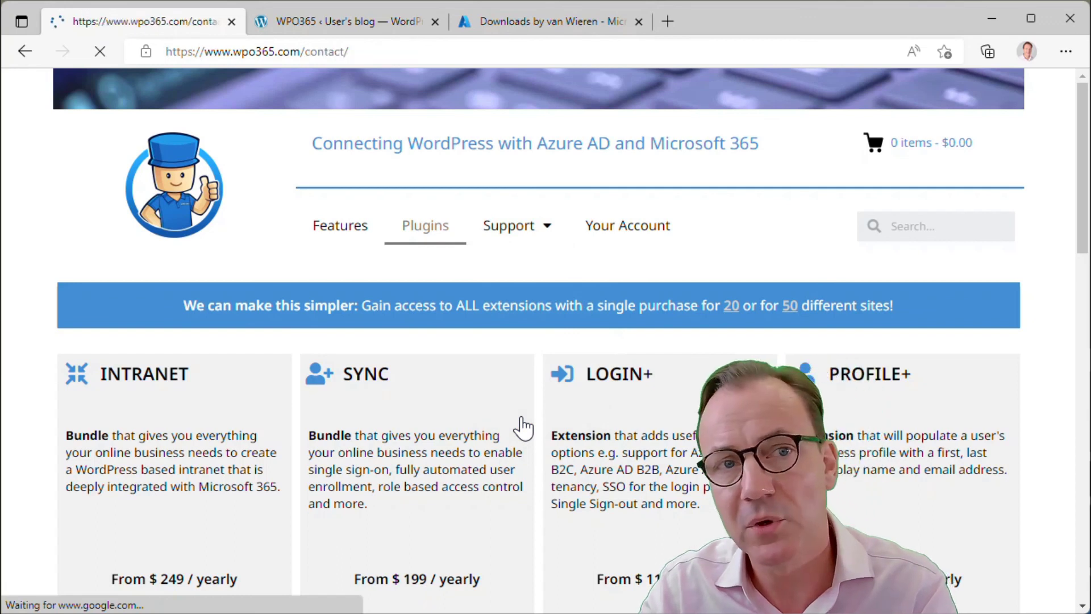